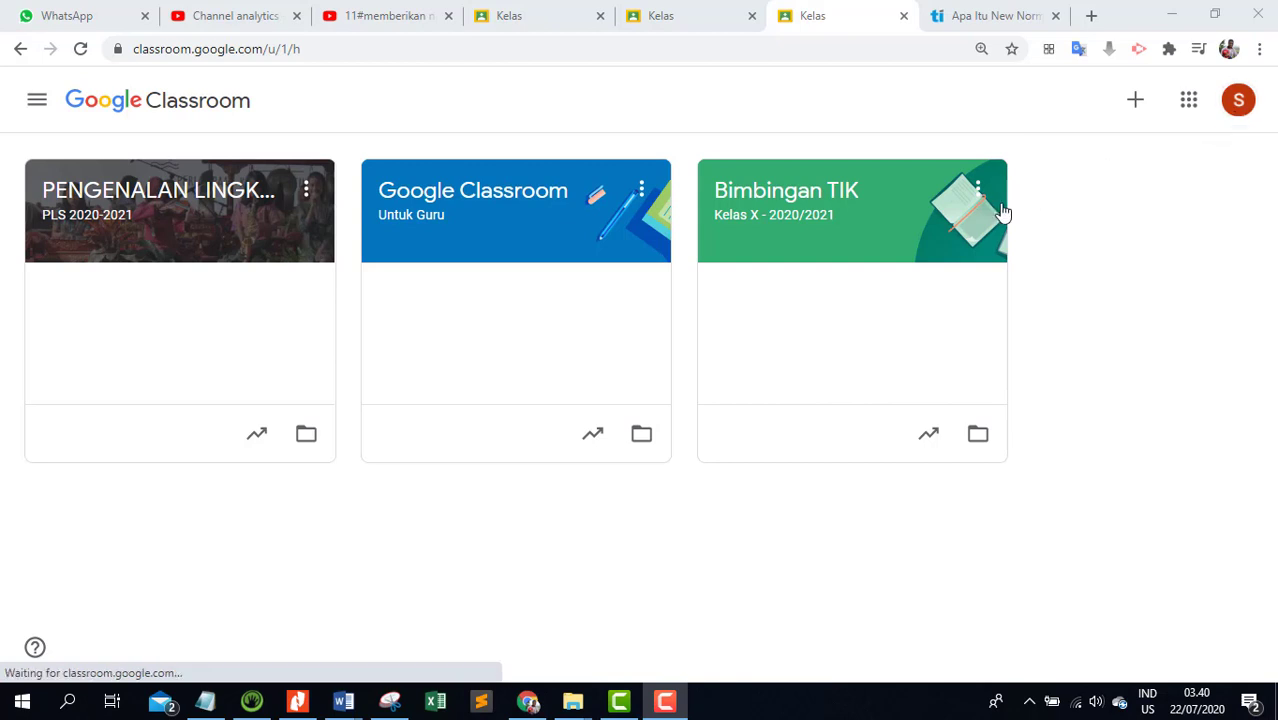
Step: Check the signed-in profiles and classes in the two student Google Classroom accounts
left_click(672, 16)
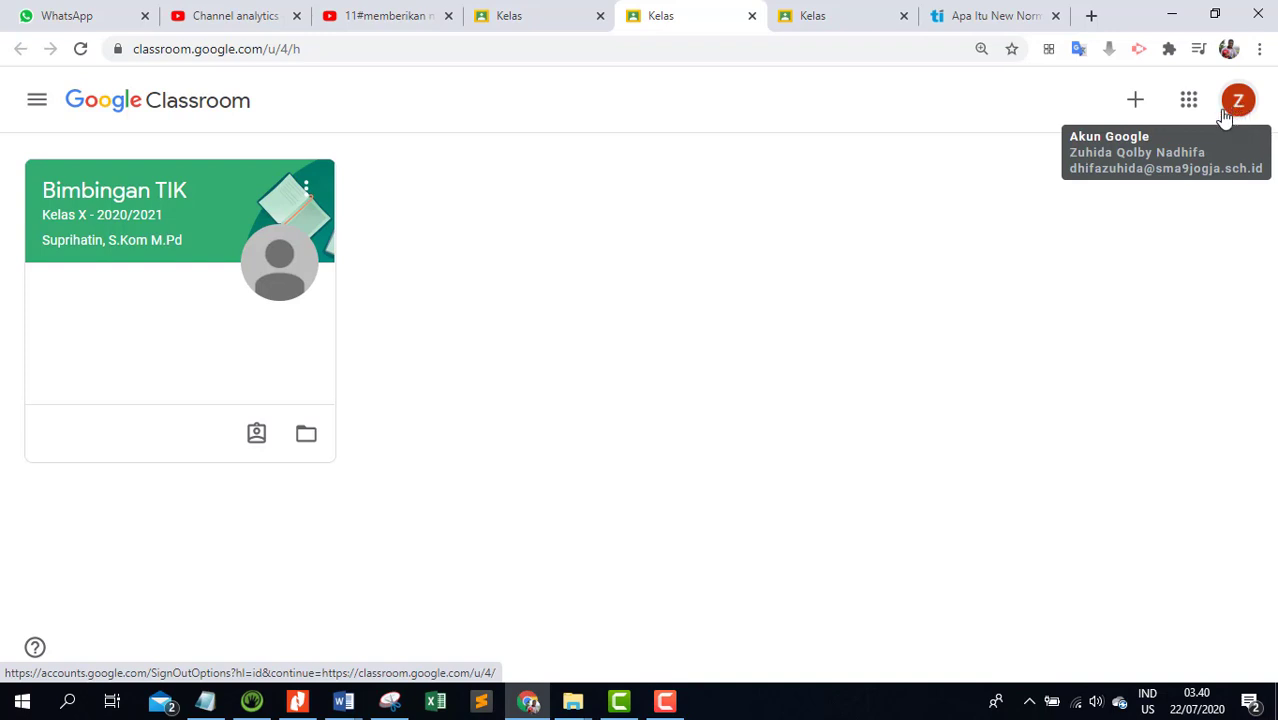
left_click(528, 22)
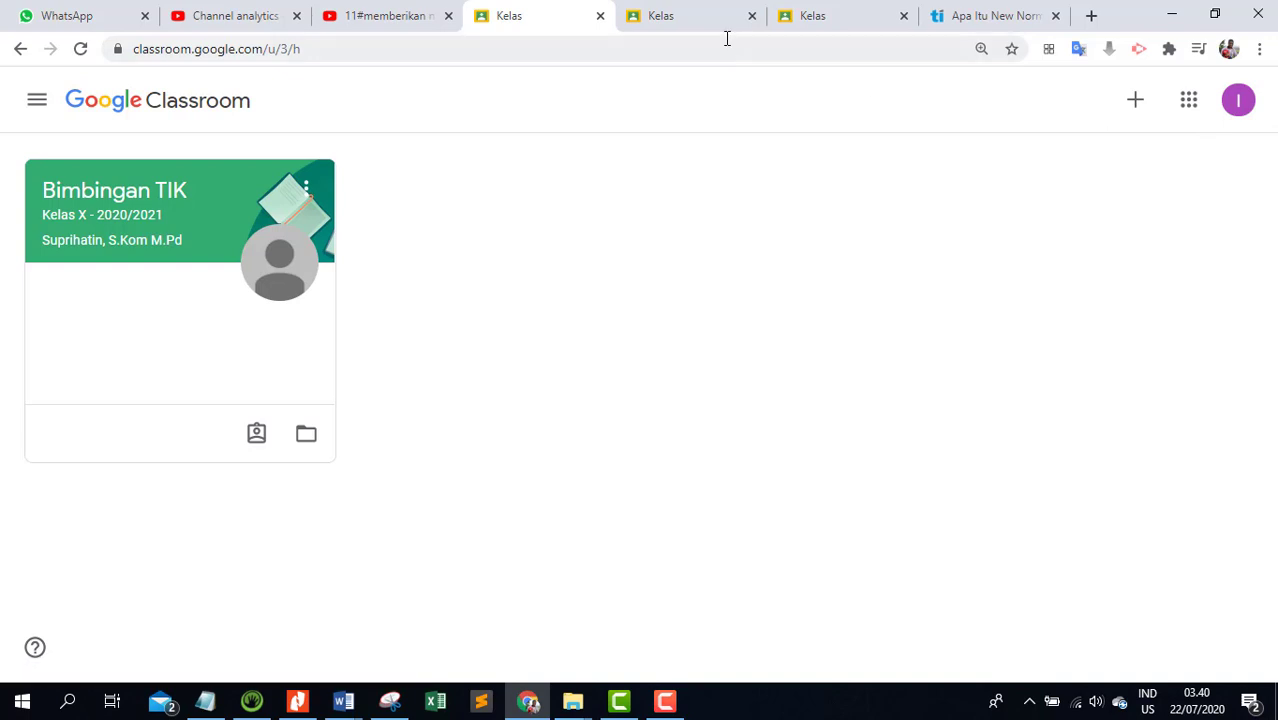
left_click(686, 16)
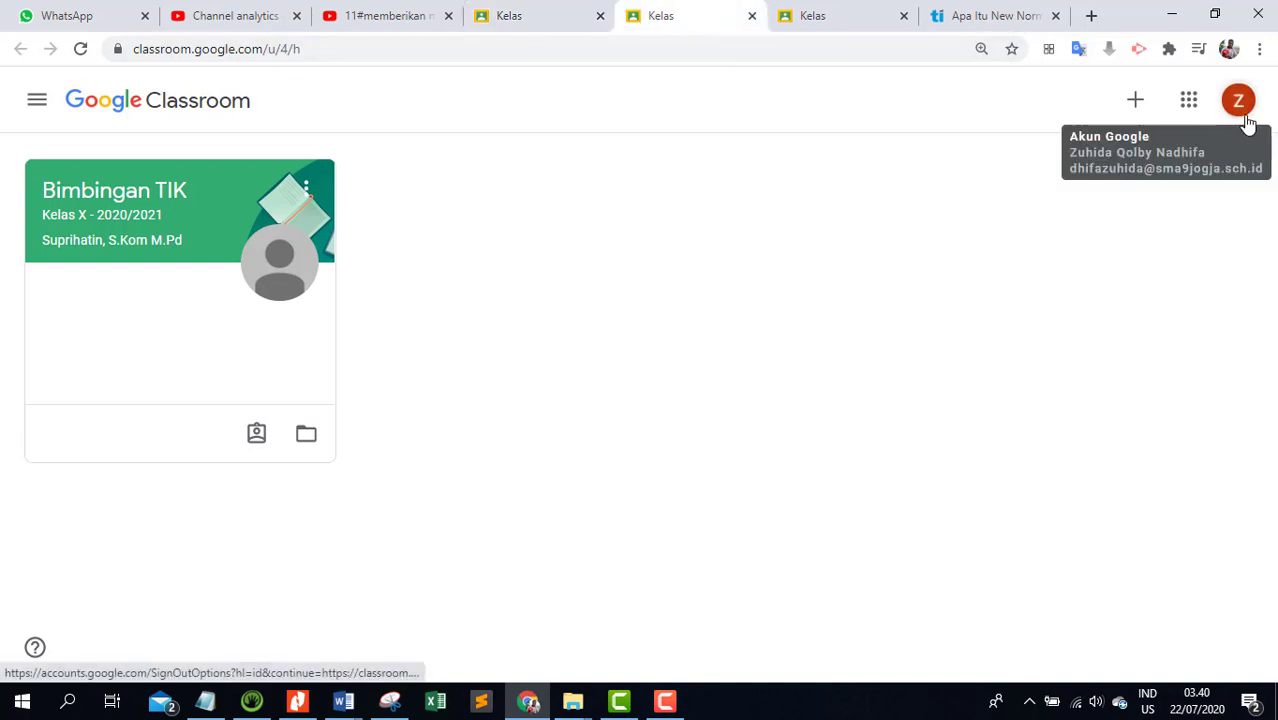
Step: Switch to the teacher's Classroom account and open the Bimbingan TIK class
left_click(835, 18)
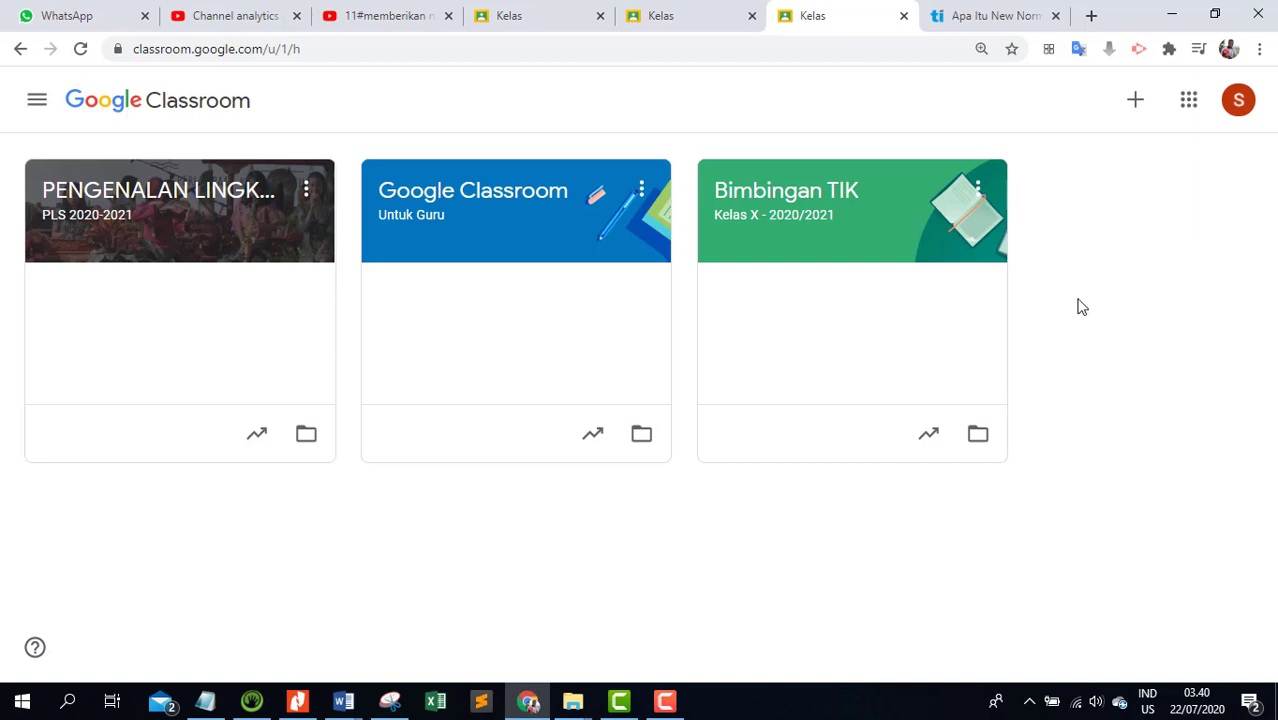
left_click(789, 205)
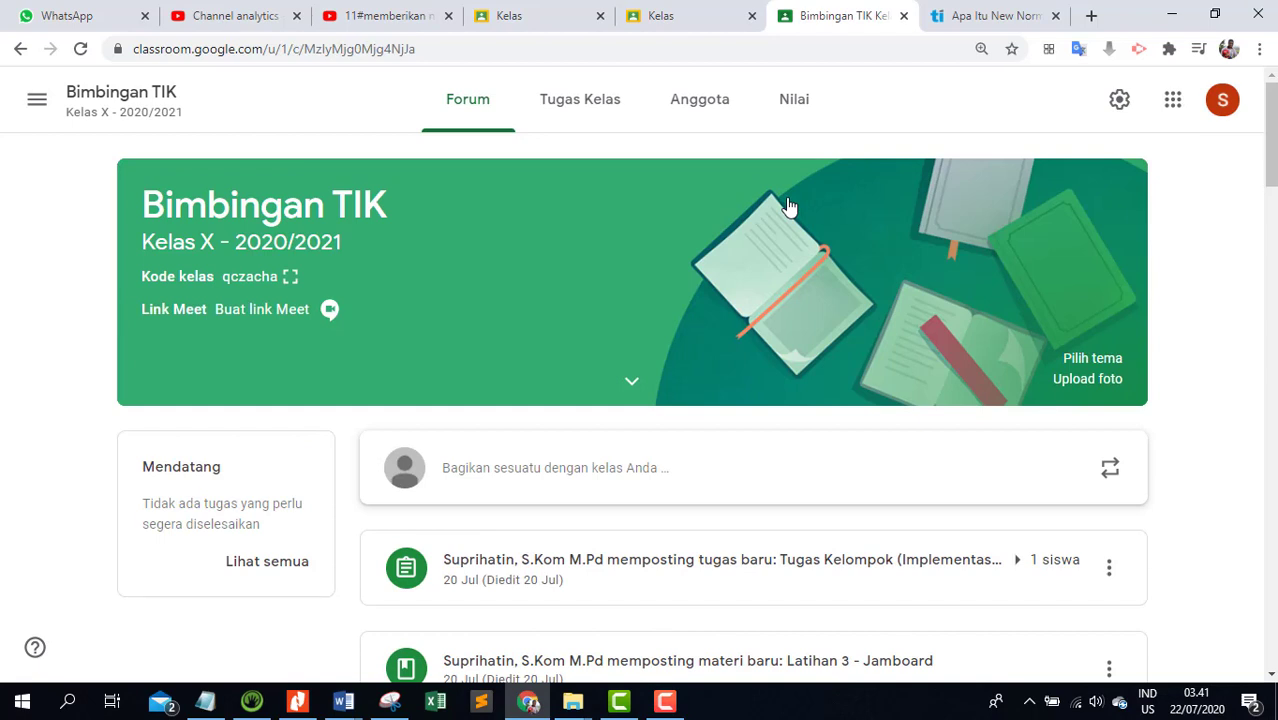
Step: Look through the assignments, materials and announcements posted in the Bimbingan TIK class forum
scroll(515, 245, "down", 1)
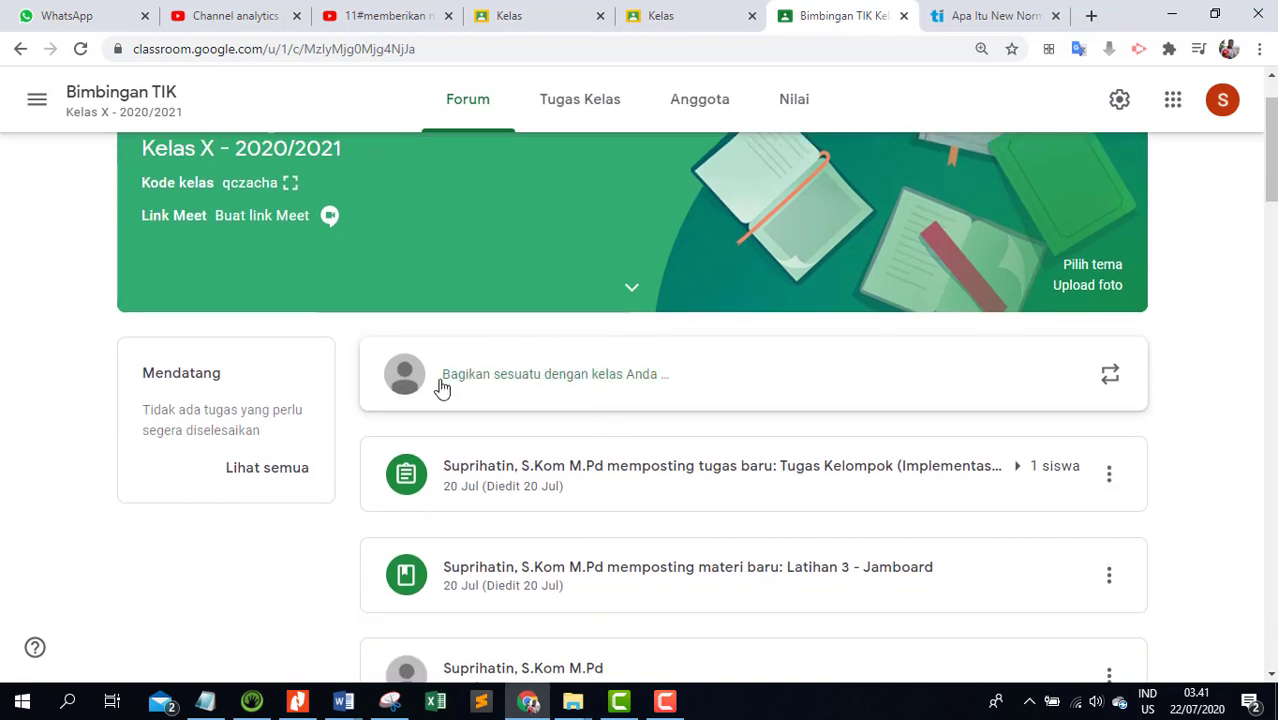
scroll(422, 380, "down", 4)
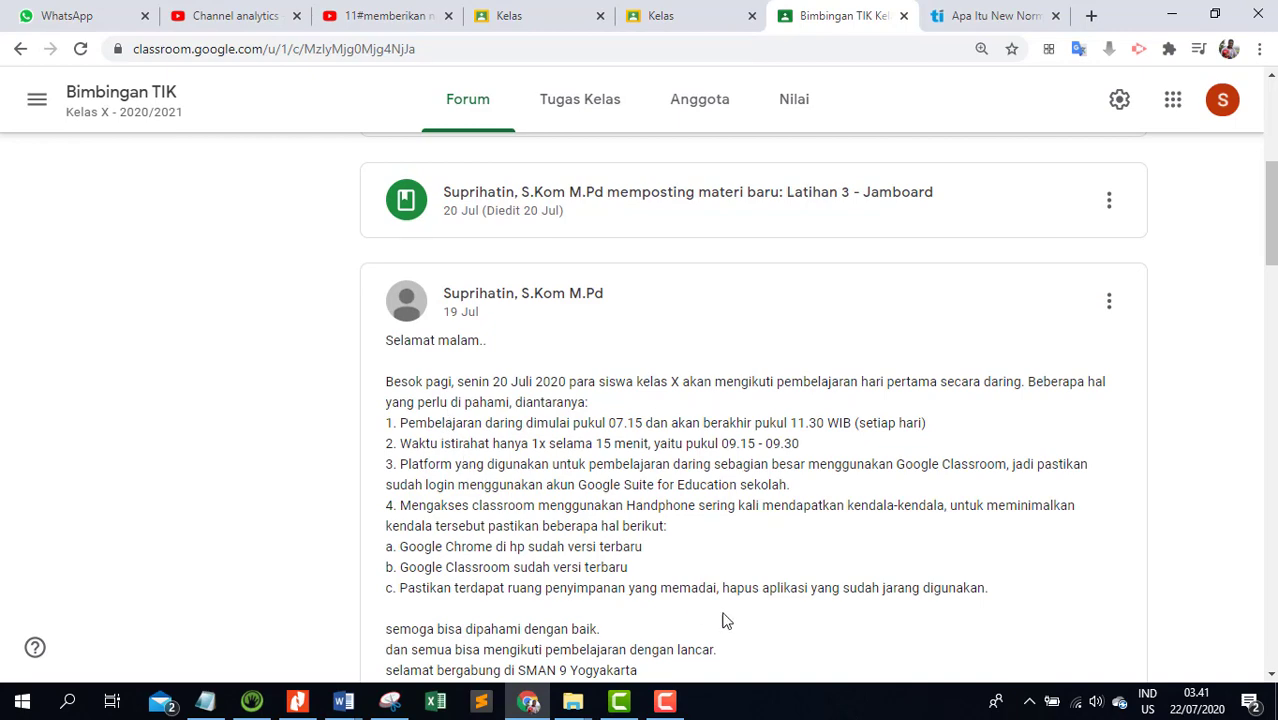
scroll(636, 424, "up", 3)
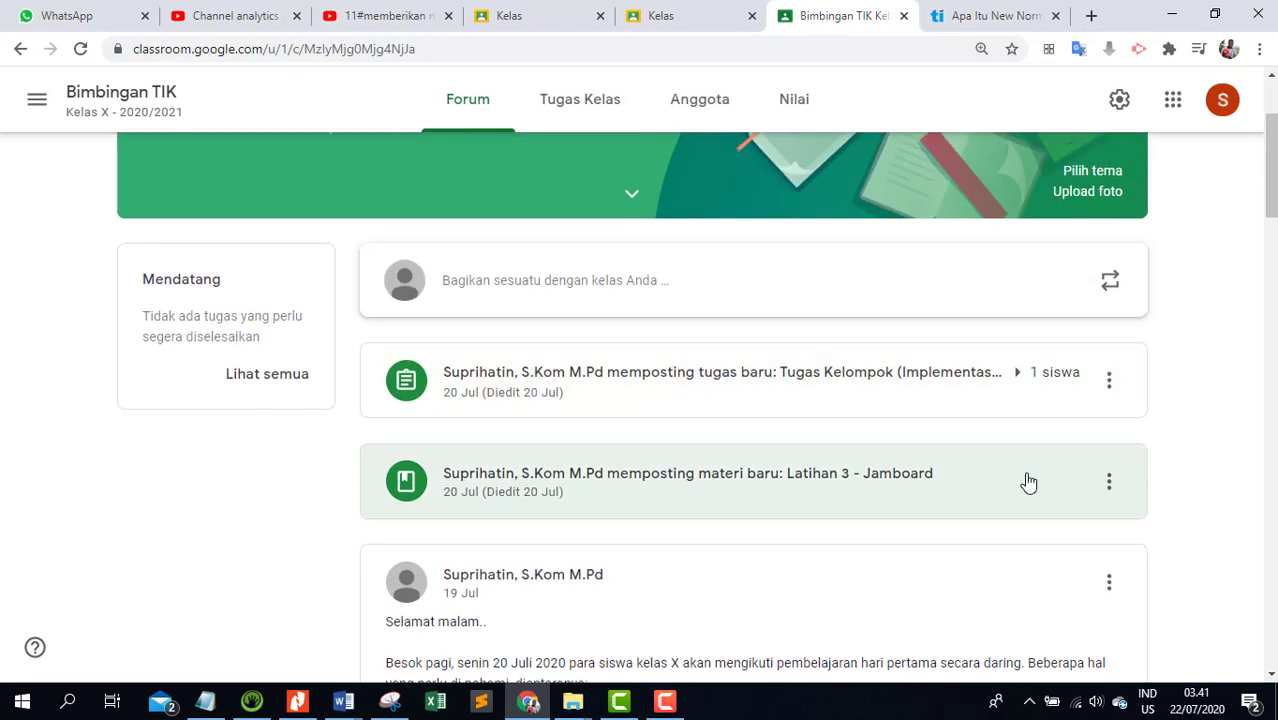
scroll(855, 500, "down", 5)
scroll(803, 435, "down", 4)
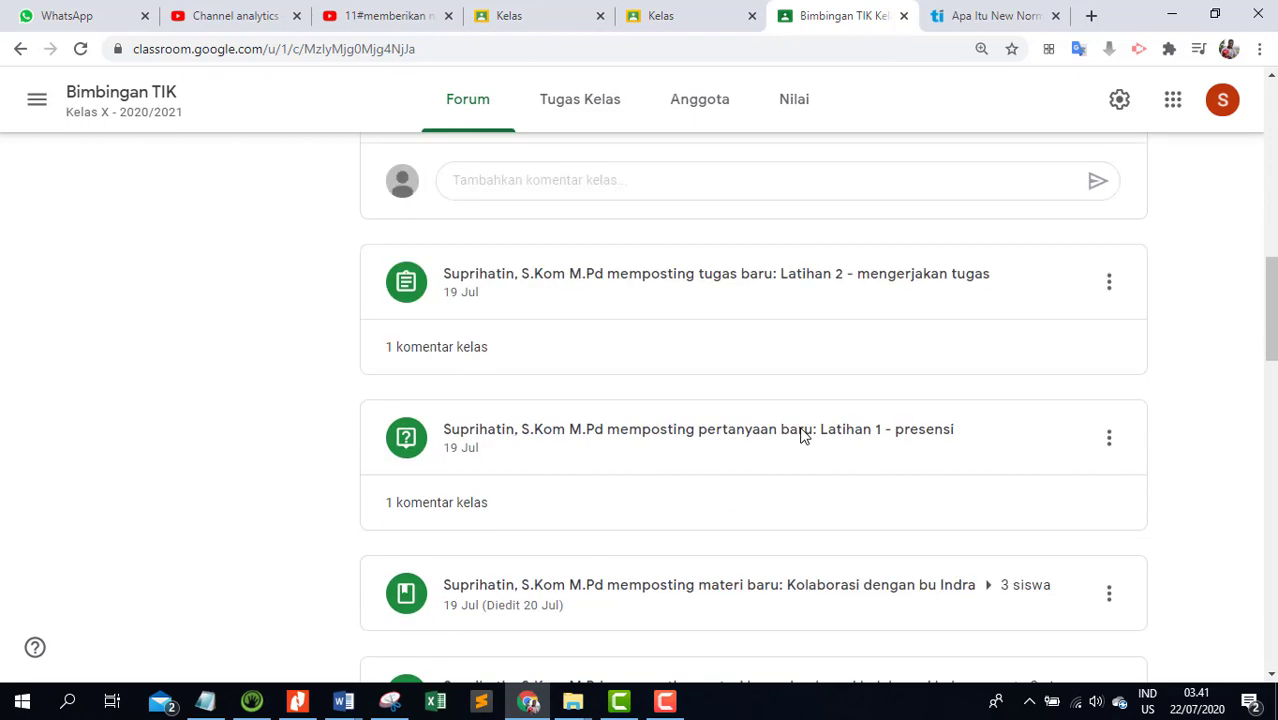
scroll(805, 436, "down", 4)
scroll(865, 448, "up", 8)
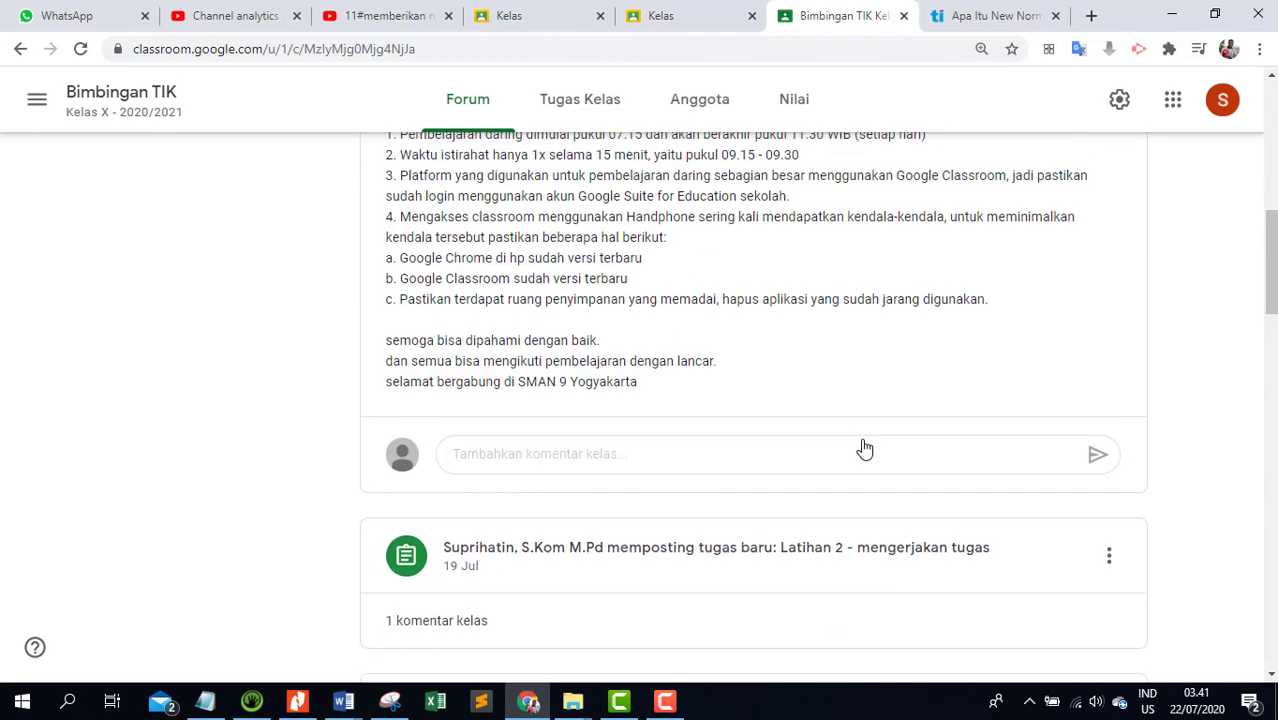
scroll(865, 448, "up", 2)
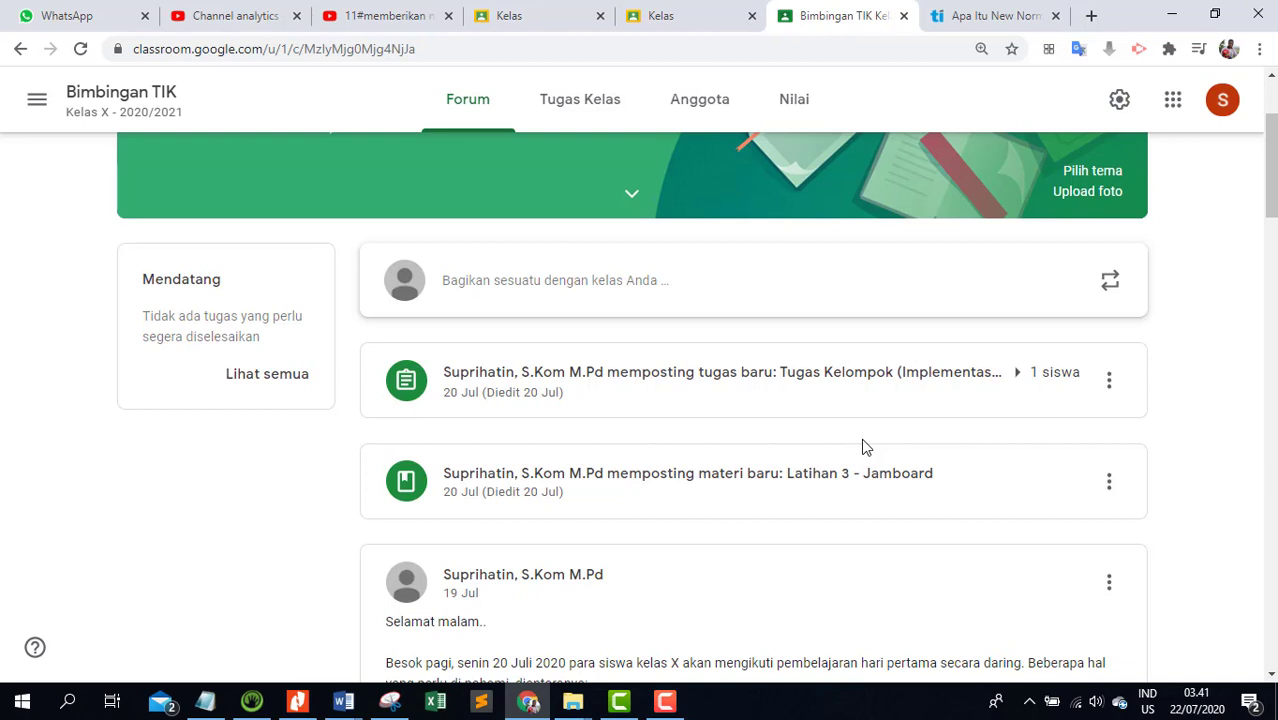
scroll(865, 448, "up", 1)
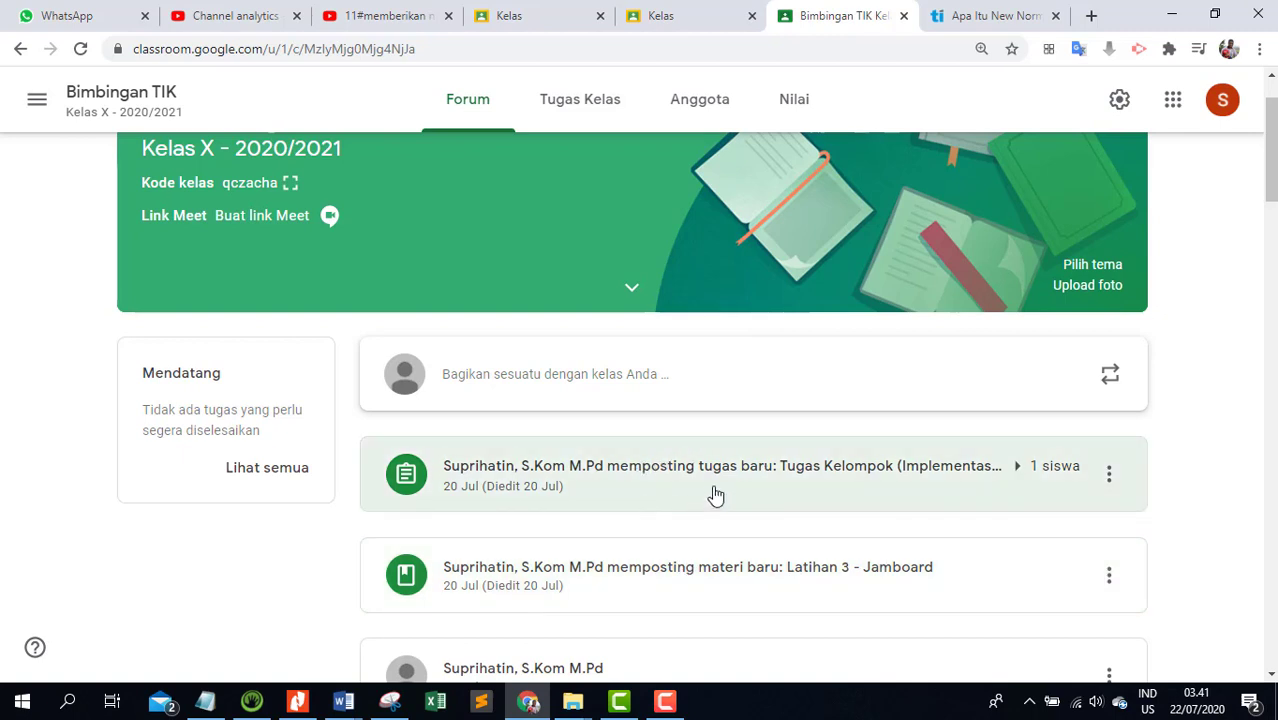
scroll(712, 497, "down", 1)
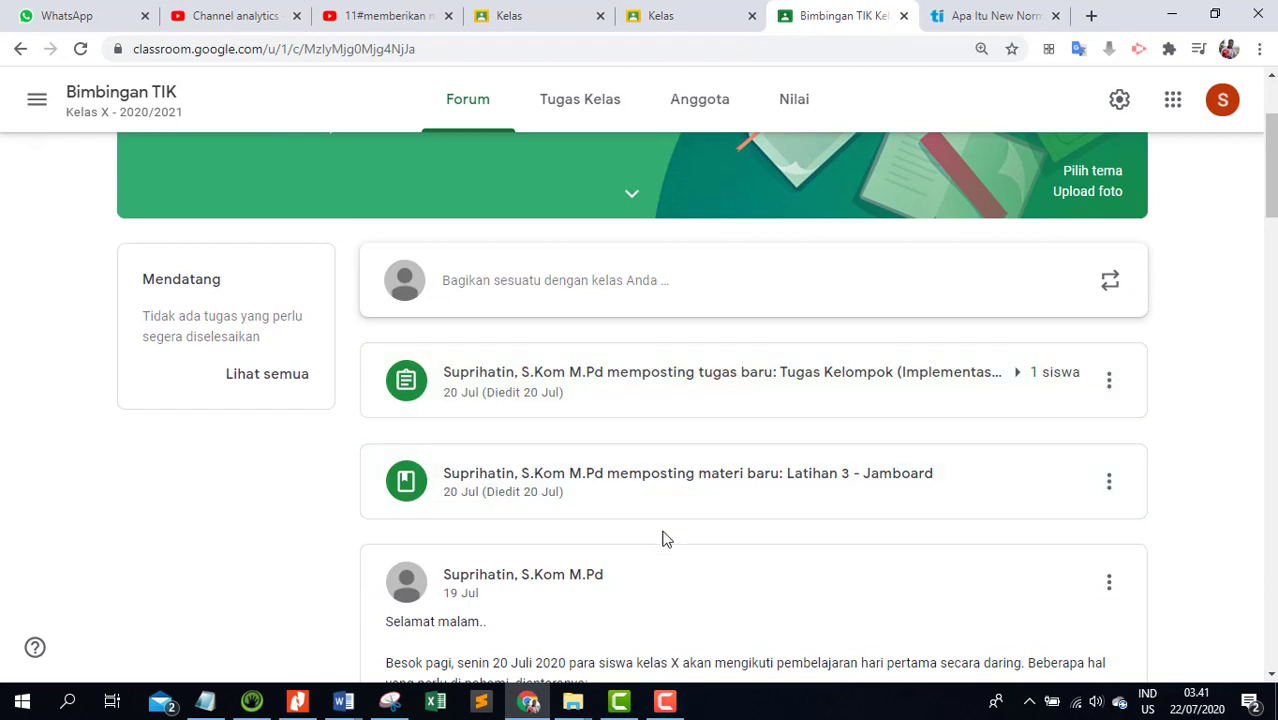
scroll(723, 531, "up", 2)
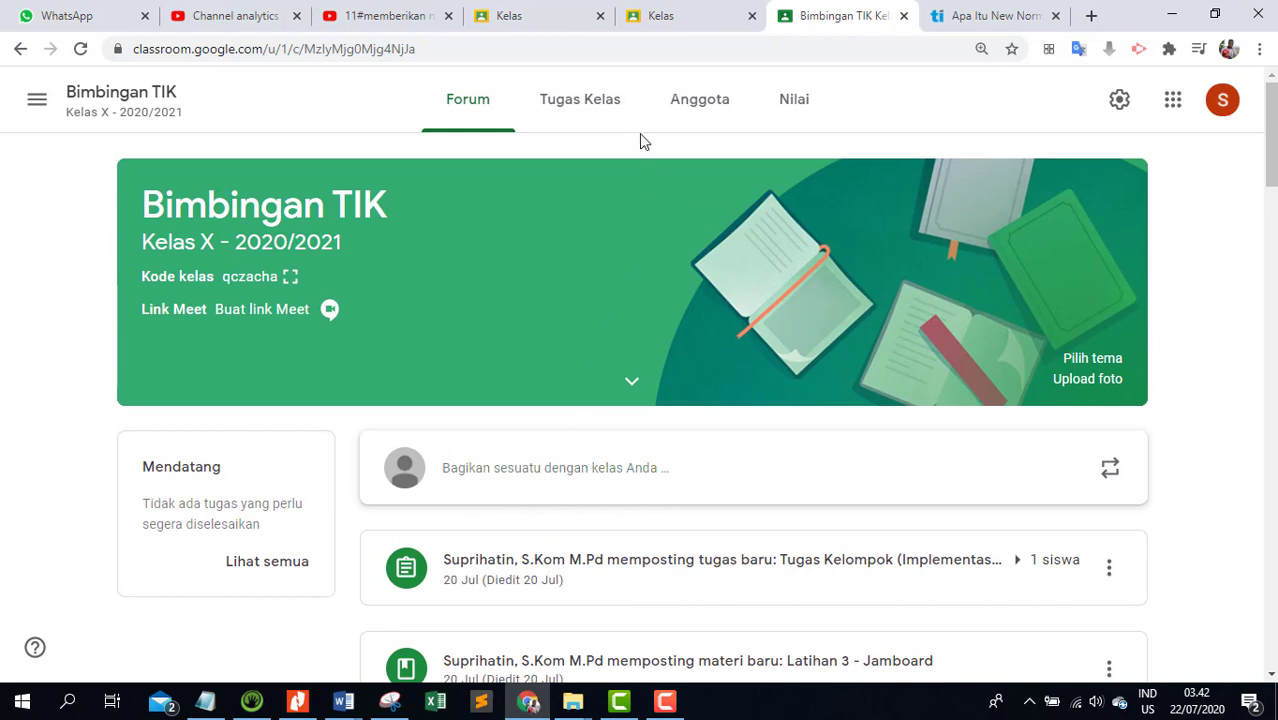
Step: Create a new classwork question titled "Kebijakan new normal, sudah tepatkah menurut Anda?"
left_click(607, 111)
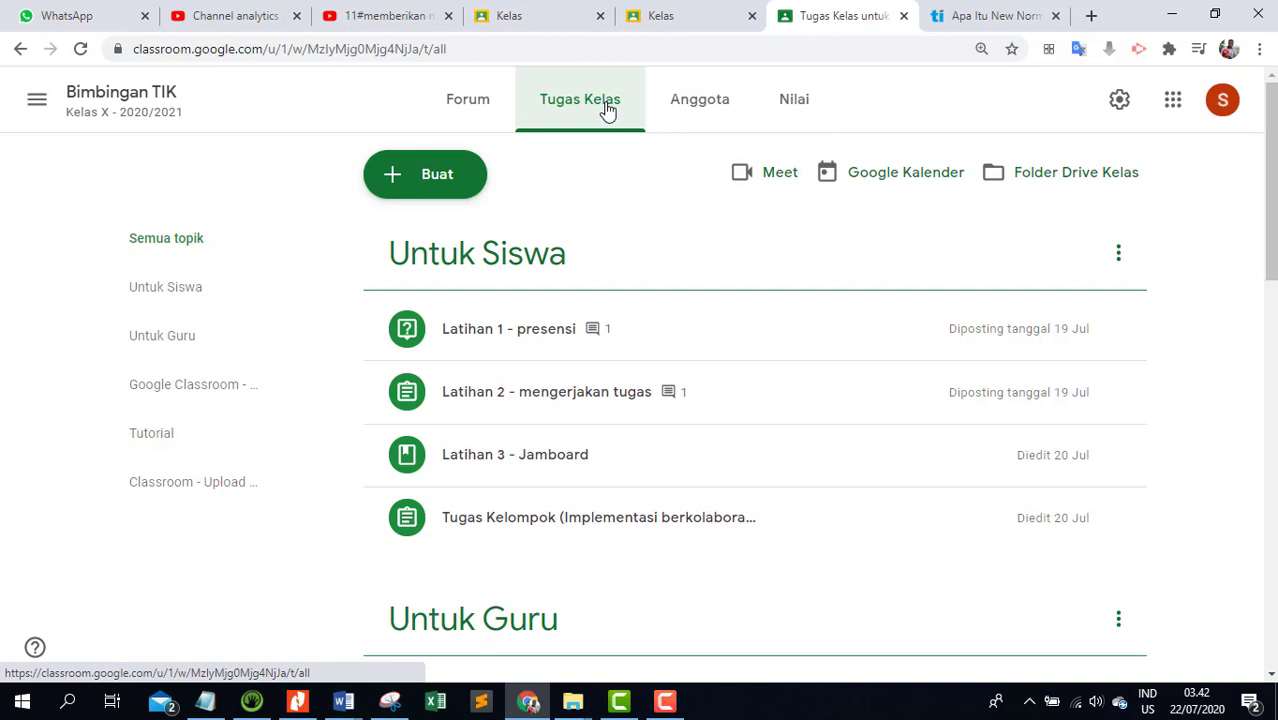
left_click(410, 177)
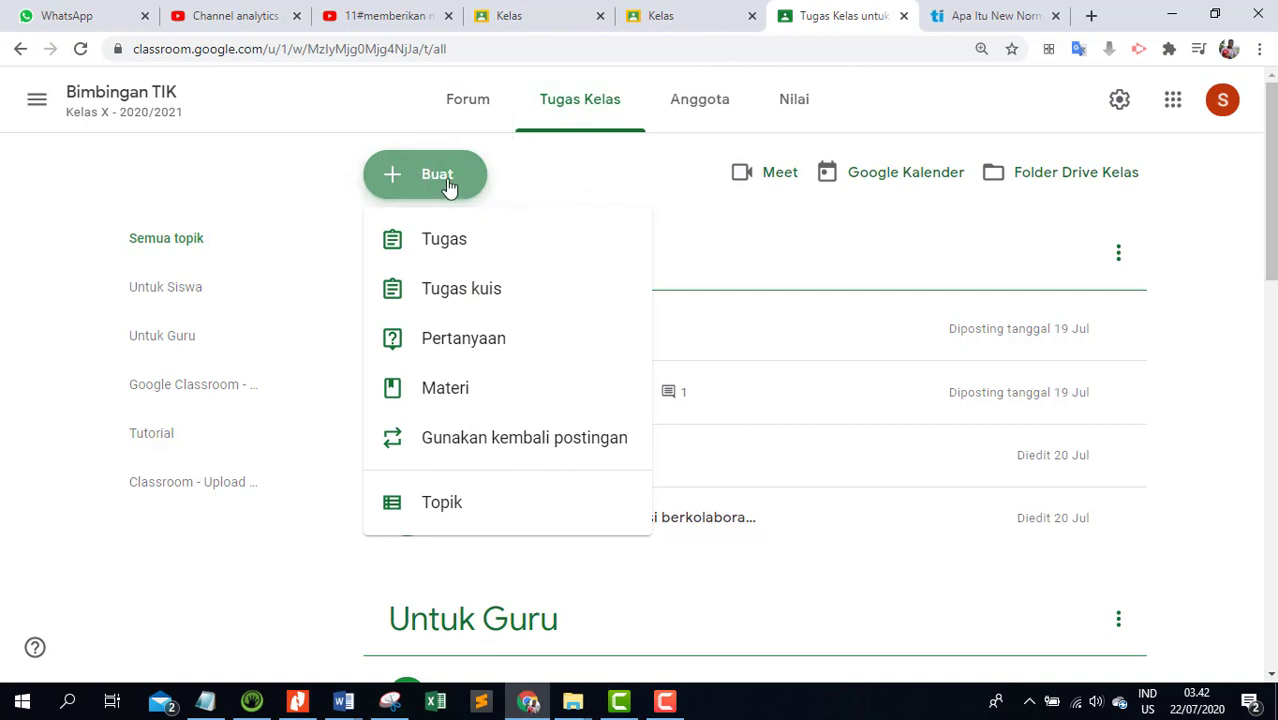
left_click(408, 340)
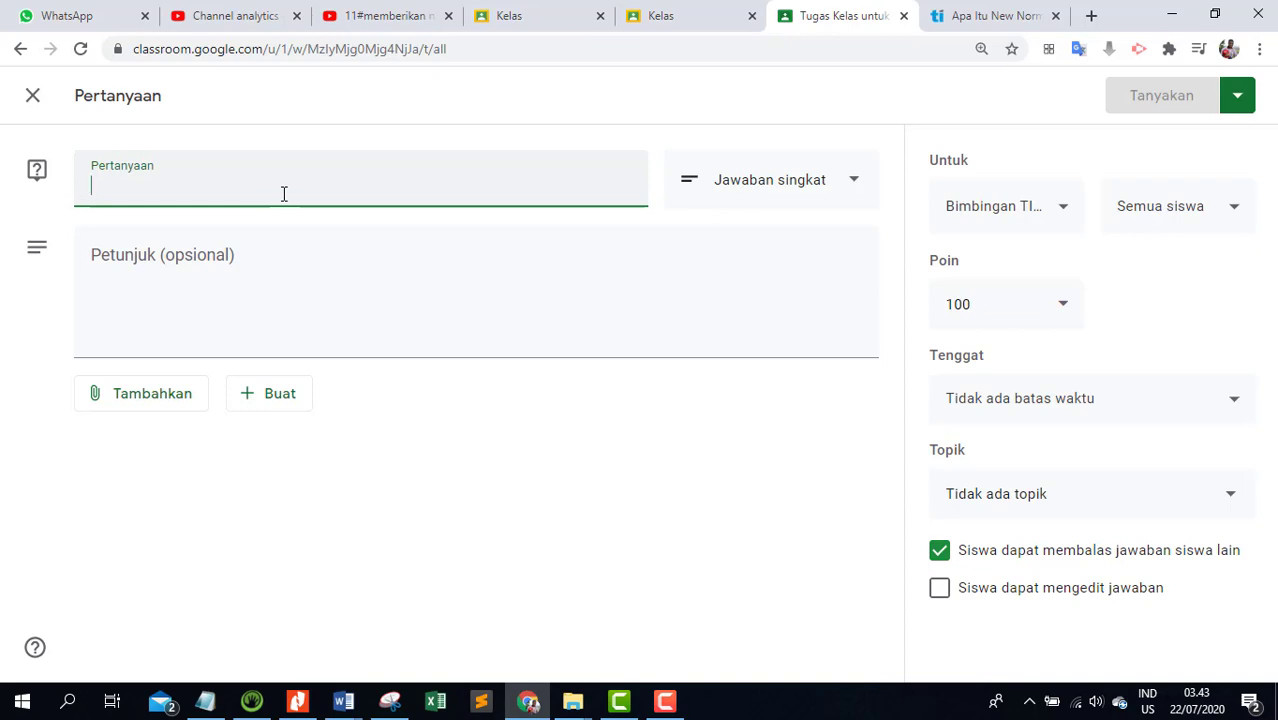
type("Kebijak")
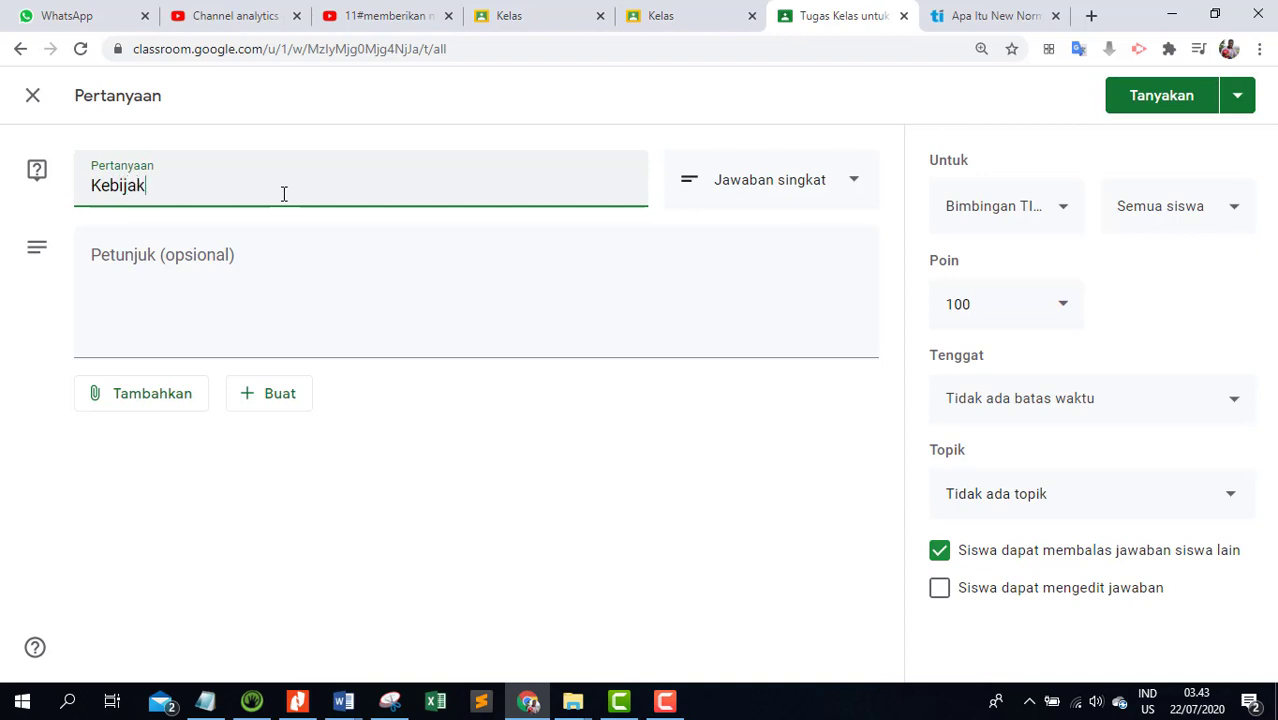
type("an new normal")
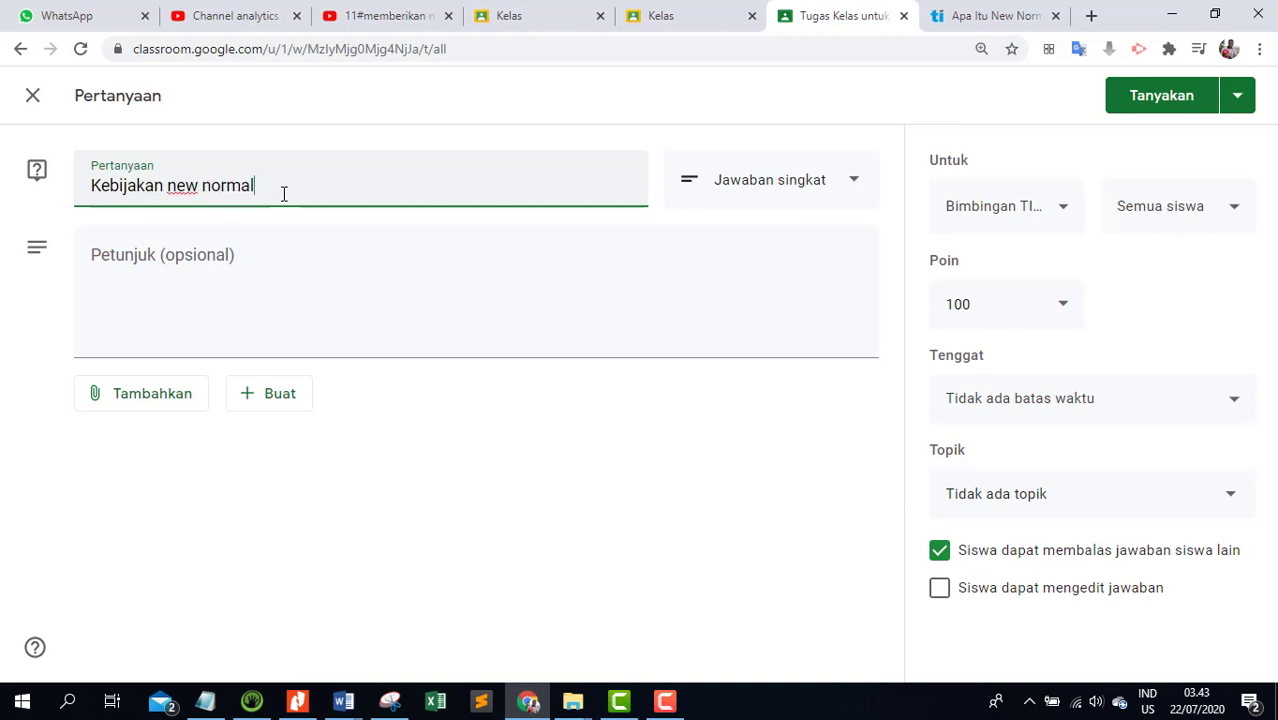
type(", sudah tepatkah menu")
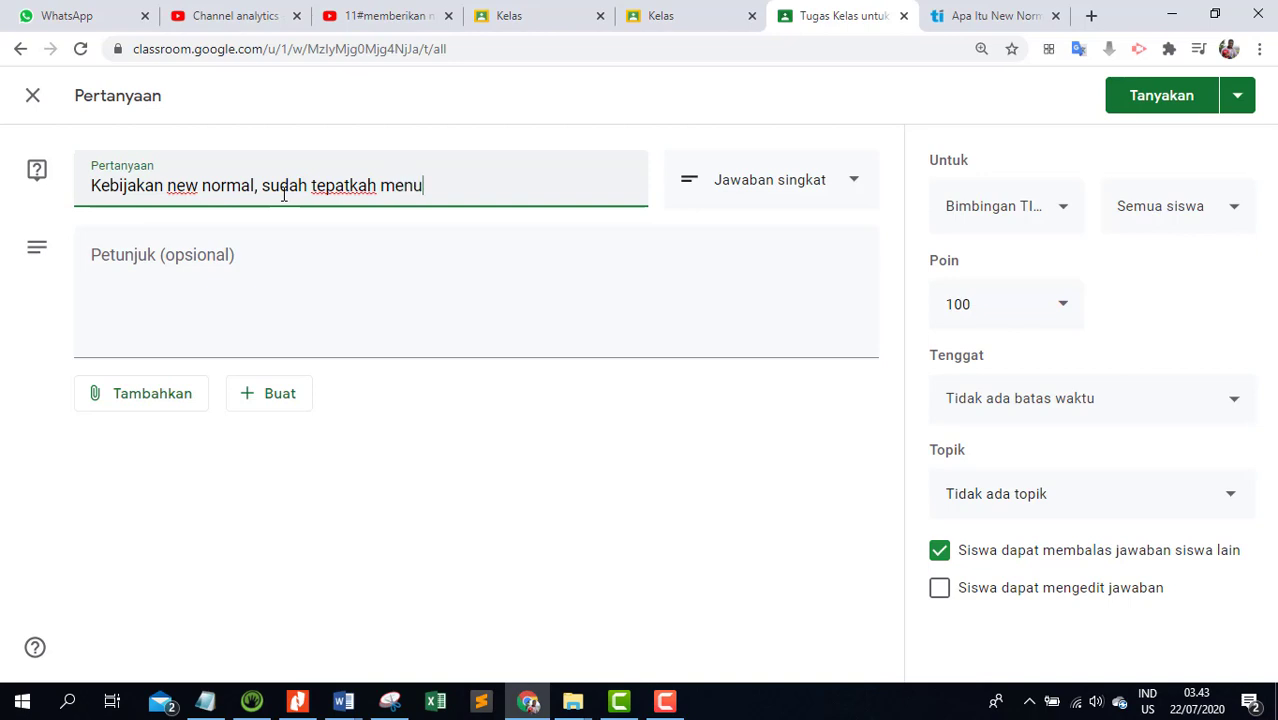
type("rut Anda?")
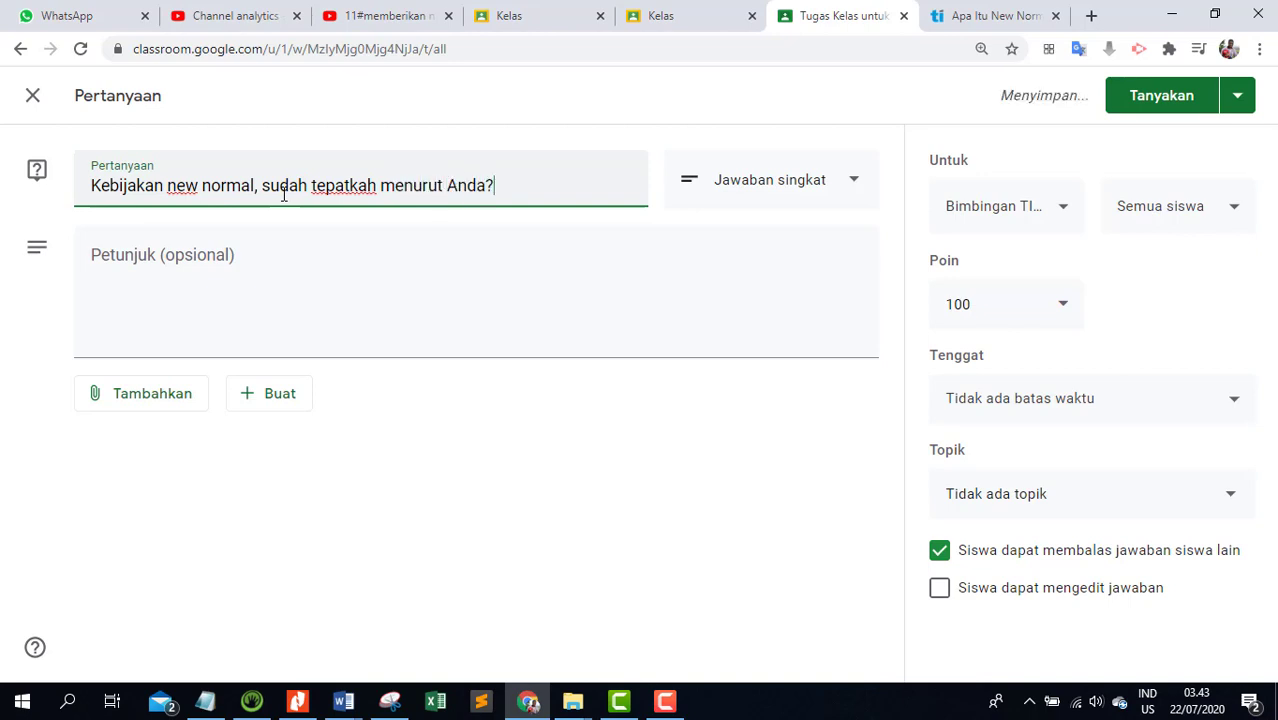
Step: Enter the question's instructions as "Deskripsikan pendapat Anda disertai argumen yang jelas"
left_click(214, 258)
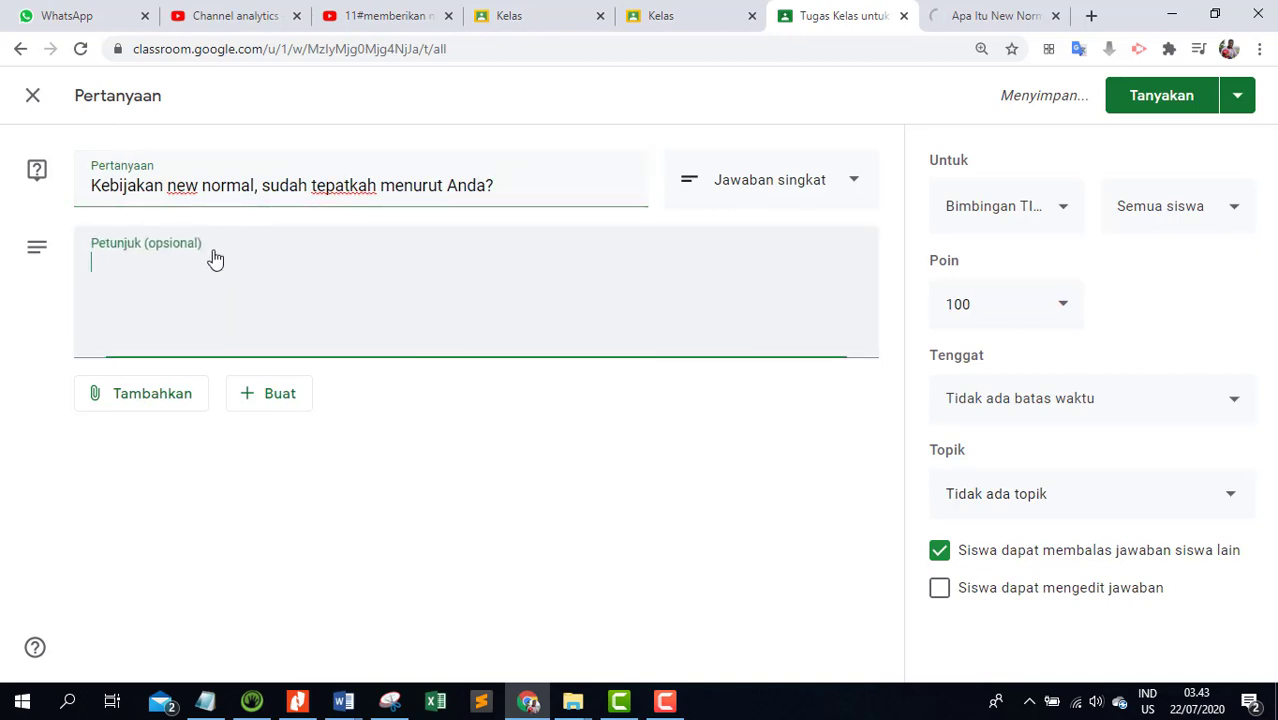
type("Deskripsi")
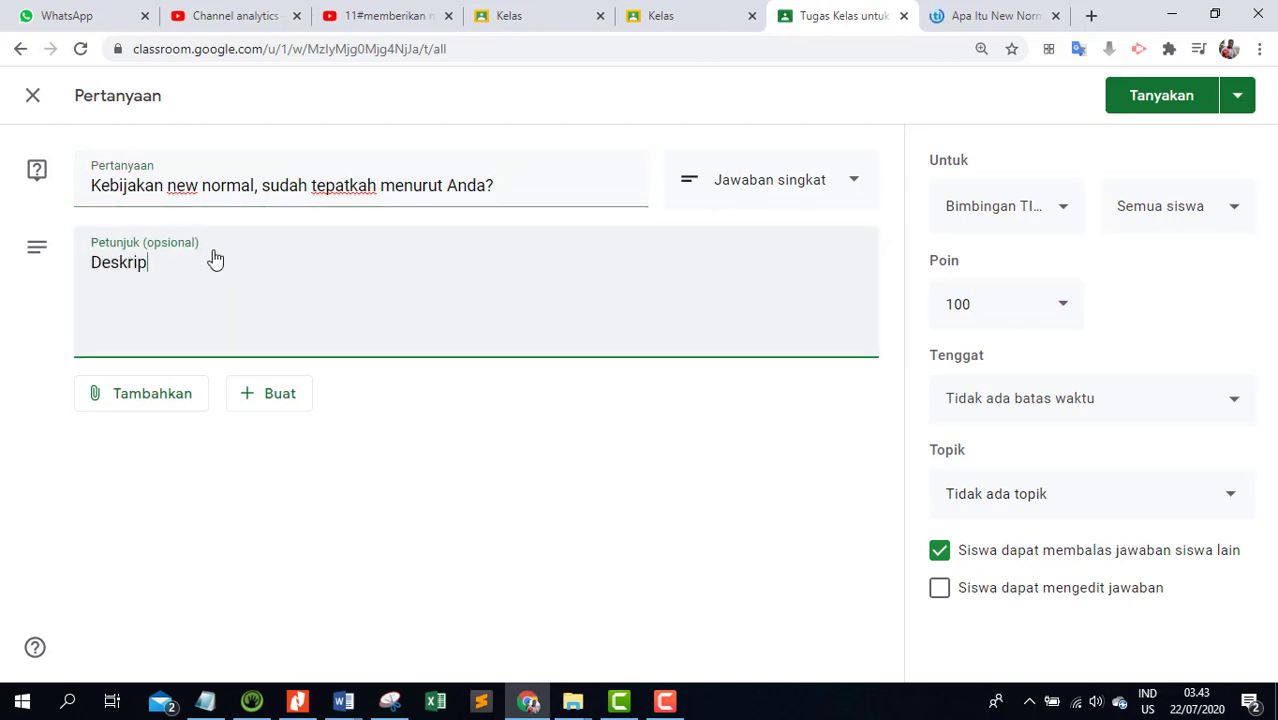
key("BackSpace")
type("sikan penilapat Anda")
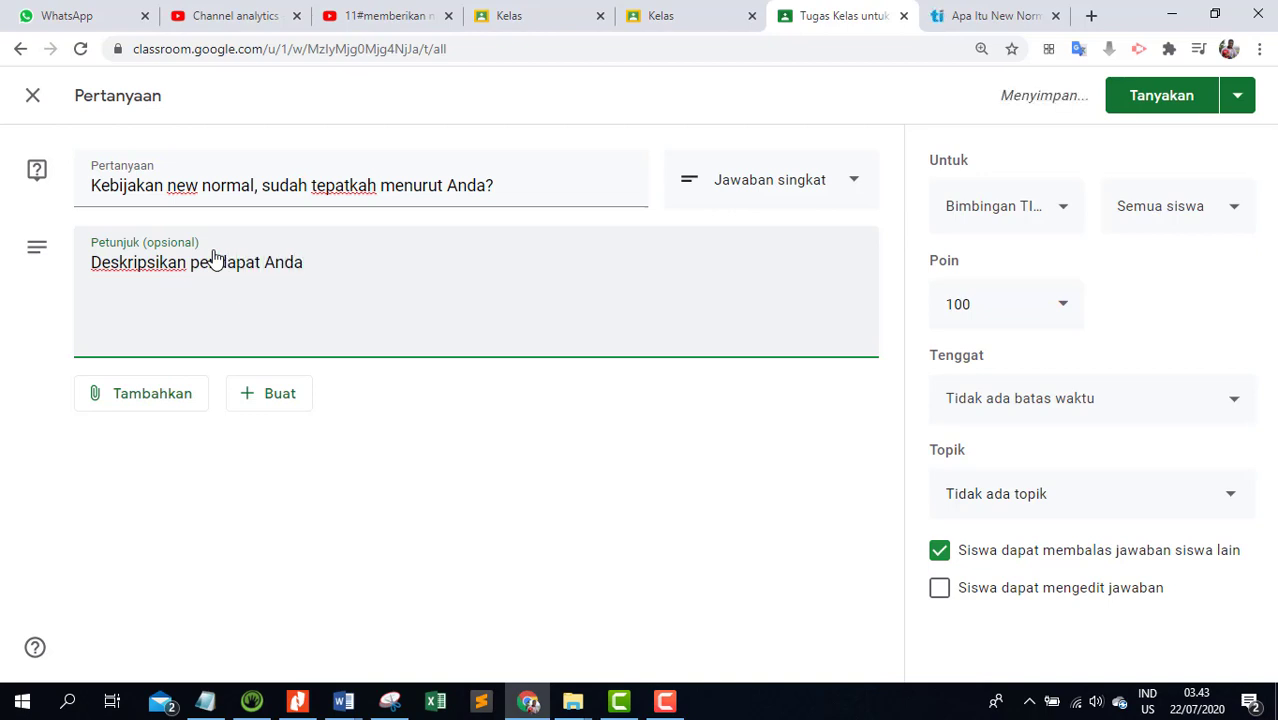
type(" dise")
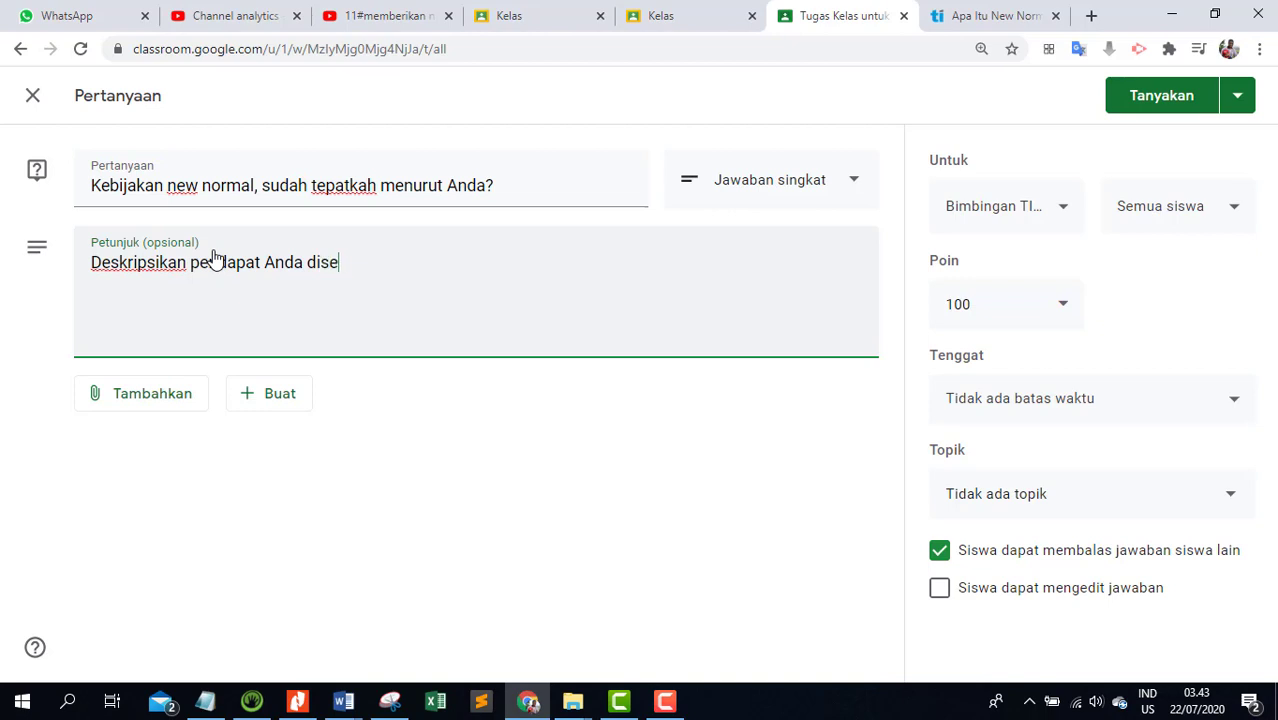
type("rtai argumen yang jelas")
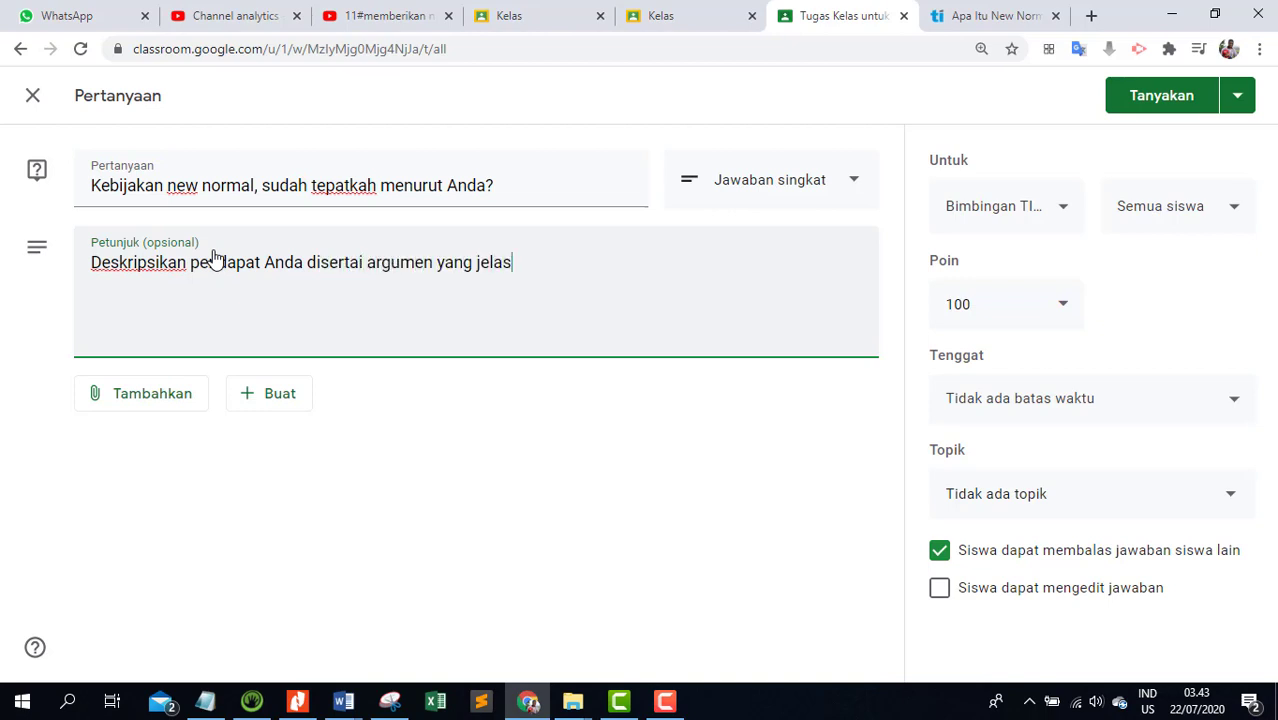
Step: End the instruction sentence with a period and add "Anda juga dapat memberikan tanggapan terhadap pendapat teman kelasmu."
type(". ANda")
key("BackSpace")
key("BackSpace")
key("BackSpace")
type("ndapat Anda")
key("BackSpace")
key("BackSpace")
type("jud")
key("BackSpace")
type("ga dapat ")
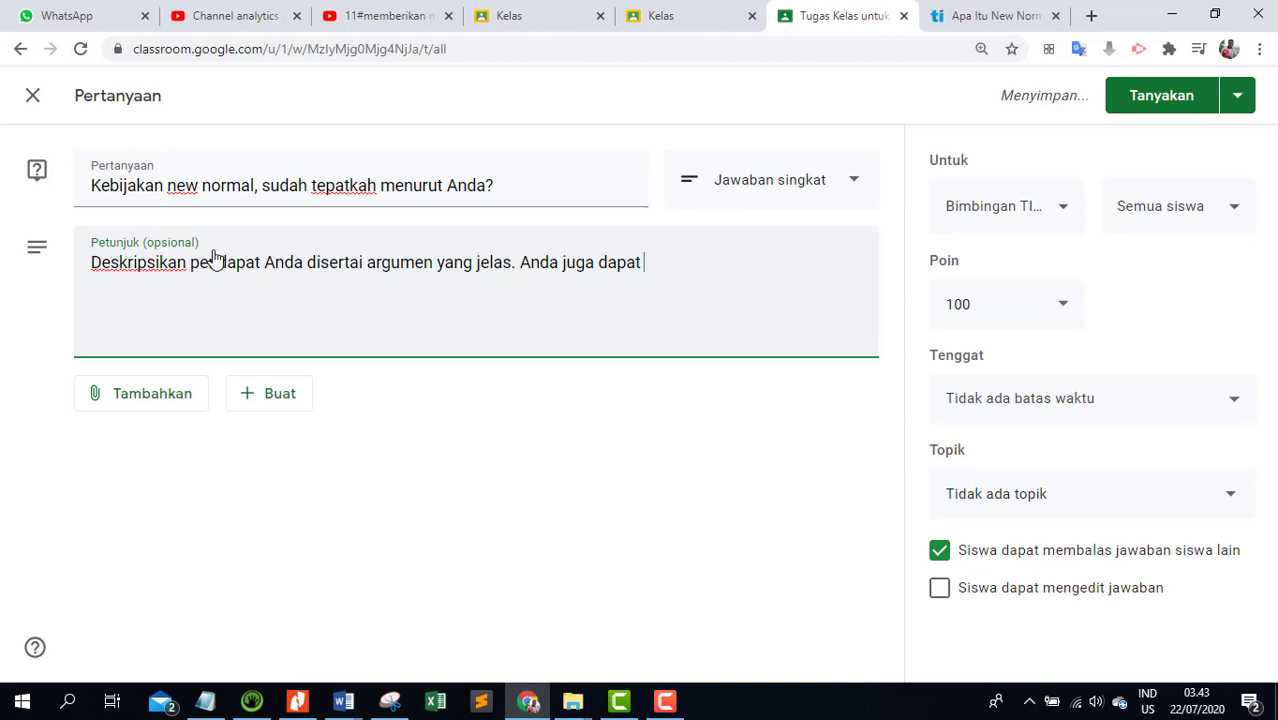
type("memberika")
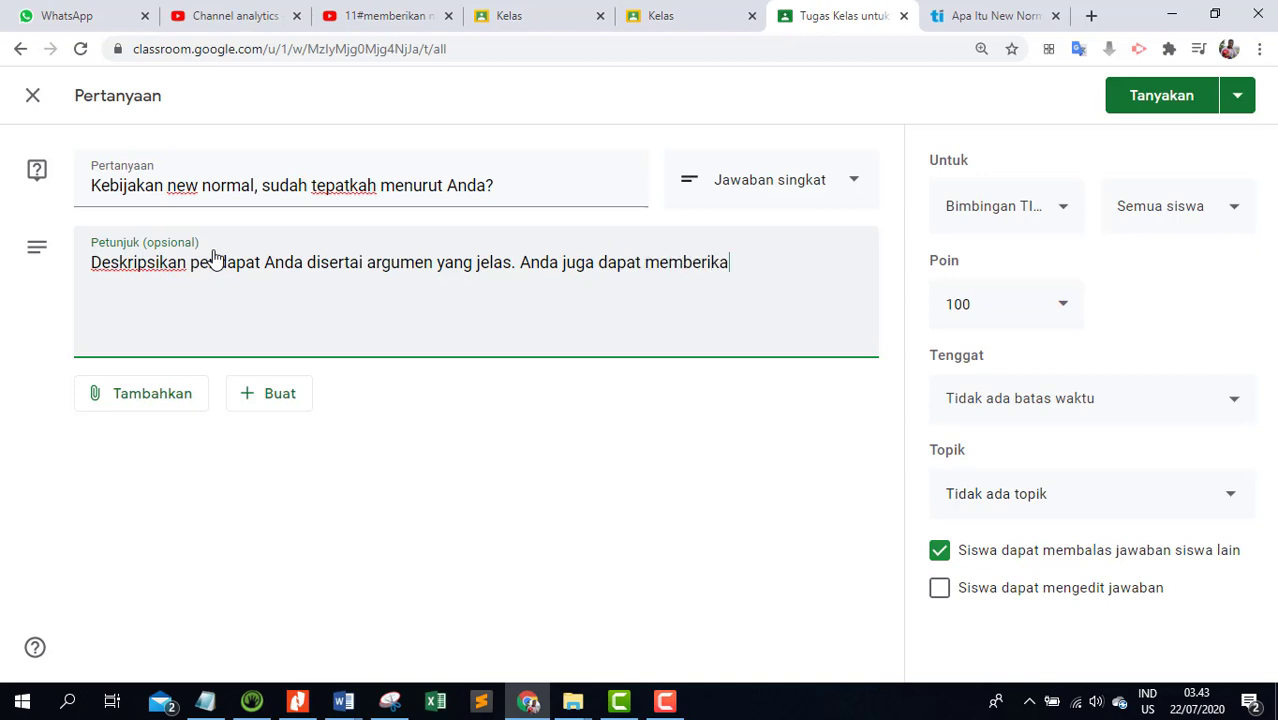
type("n tanggapan")
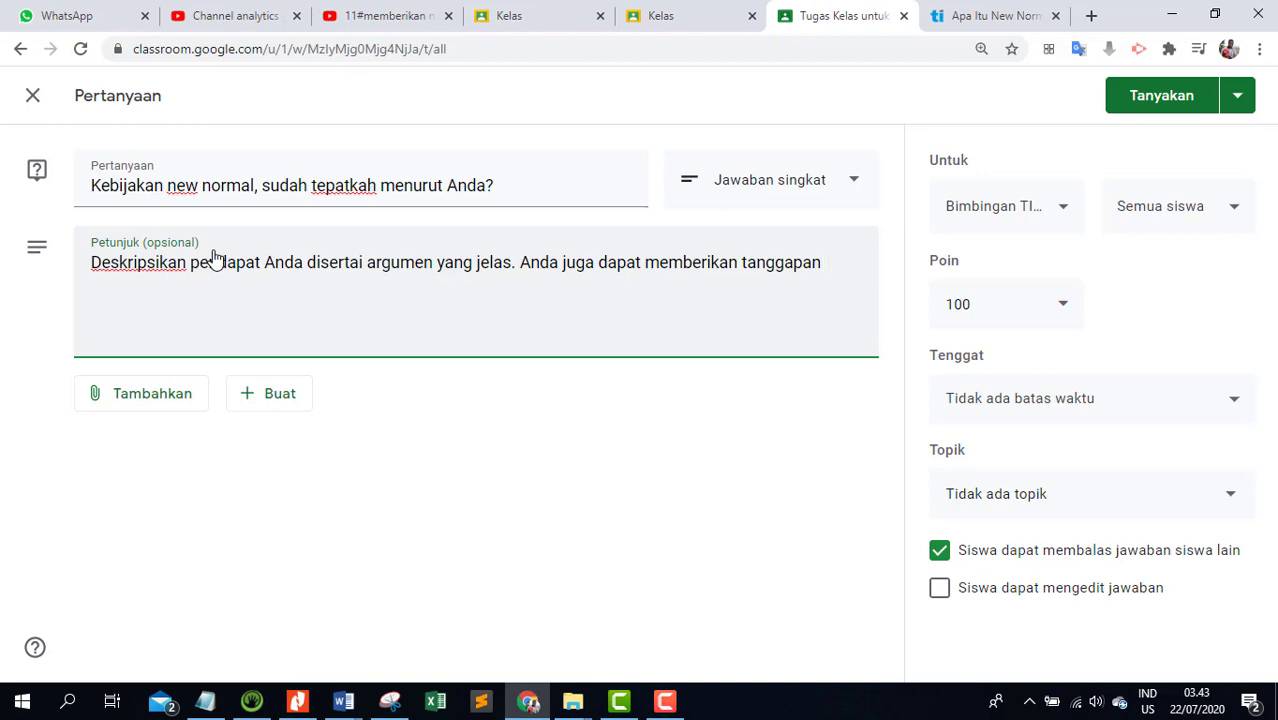
type(" terhadap pend")
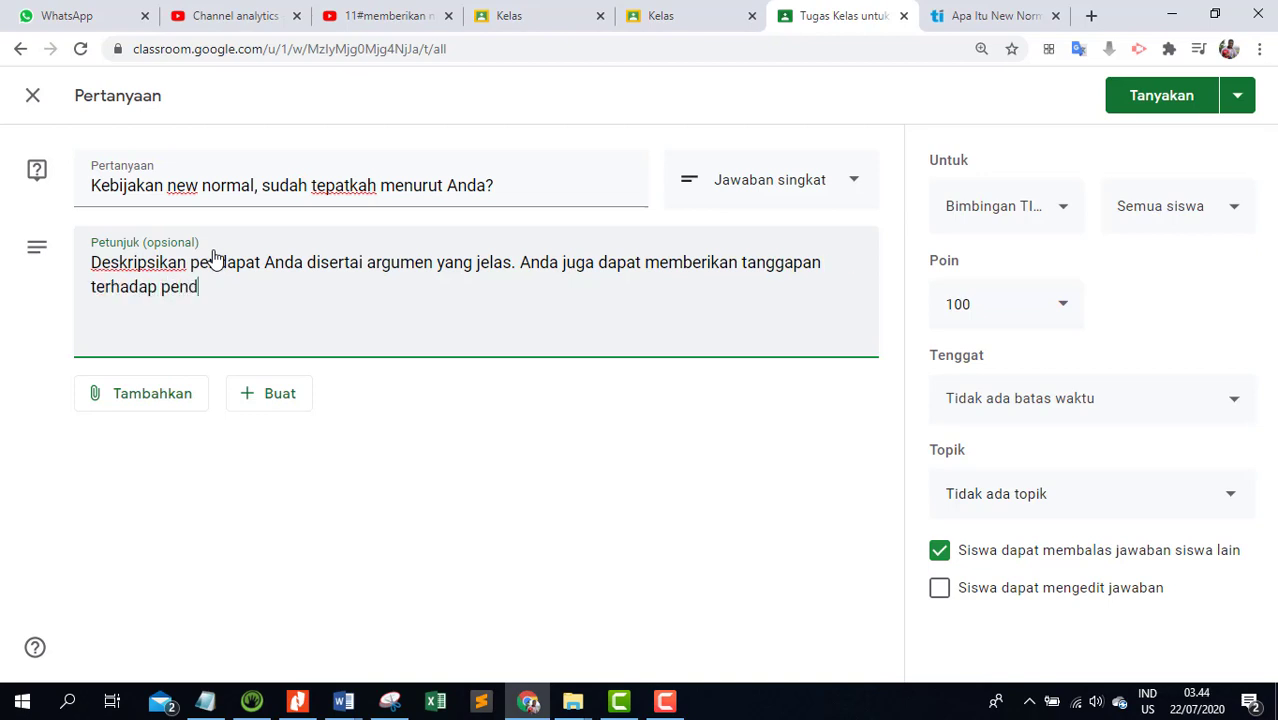
type("apat teman s")
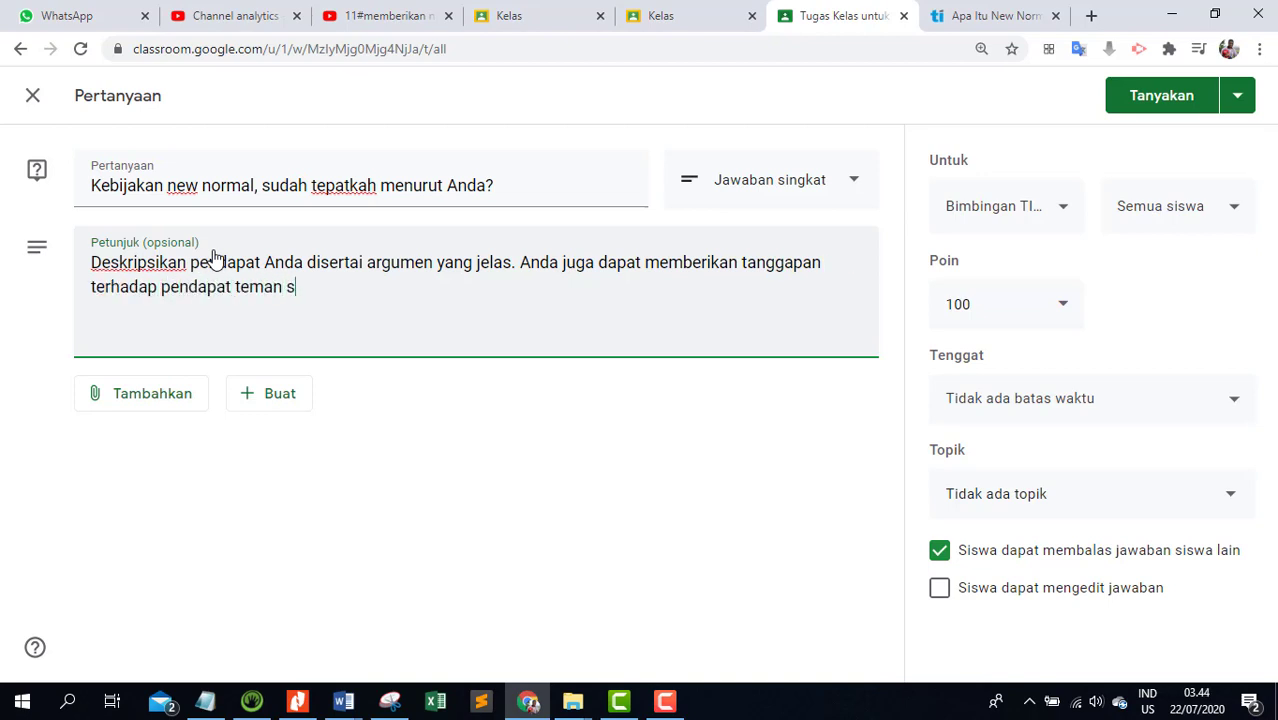
key("BackSpace")
type("s")
key("BackSpace")
type("kelasmu.")
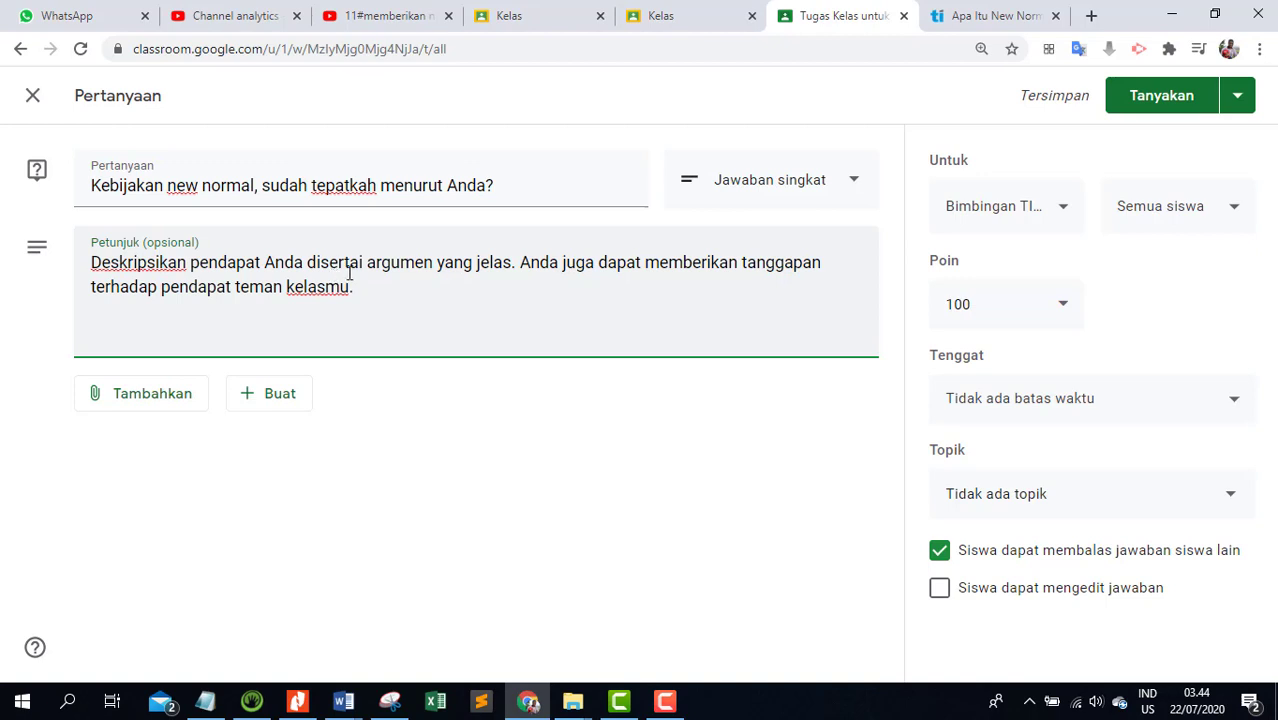
Step: Choose Jawaban singkat (short answer) as the question's answer type
left_click(849, 185)
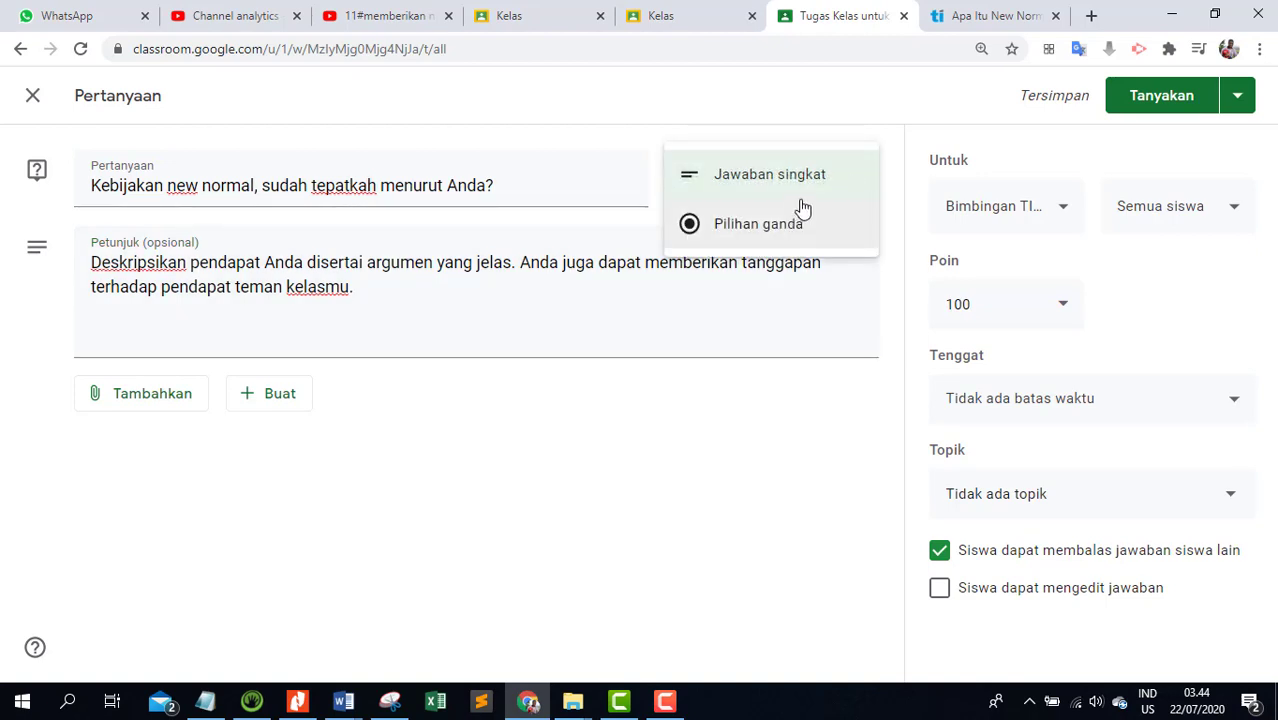
left_click(807, 188)
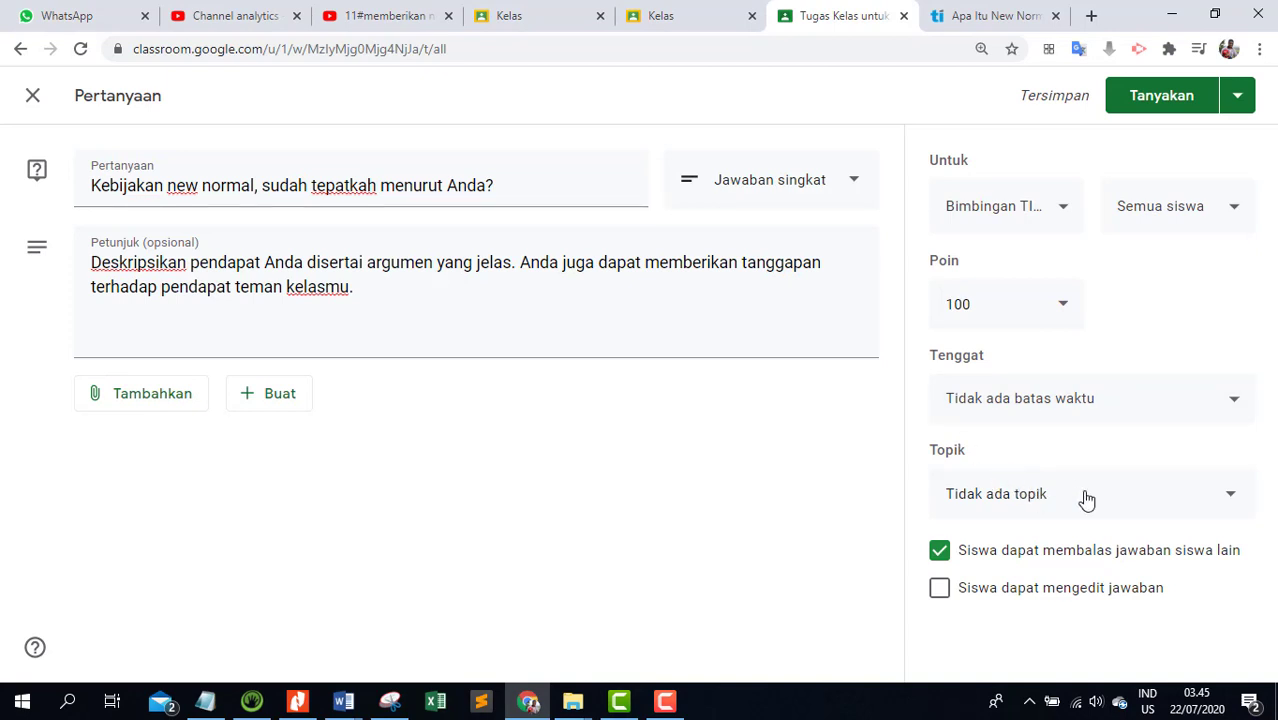
Step: Assign the question to the topic Untuk Siswa and publish it to the class
left_click(1142, 499)
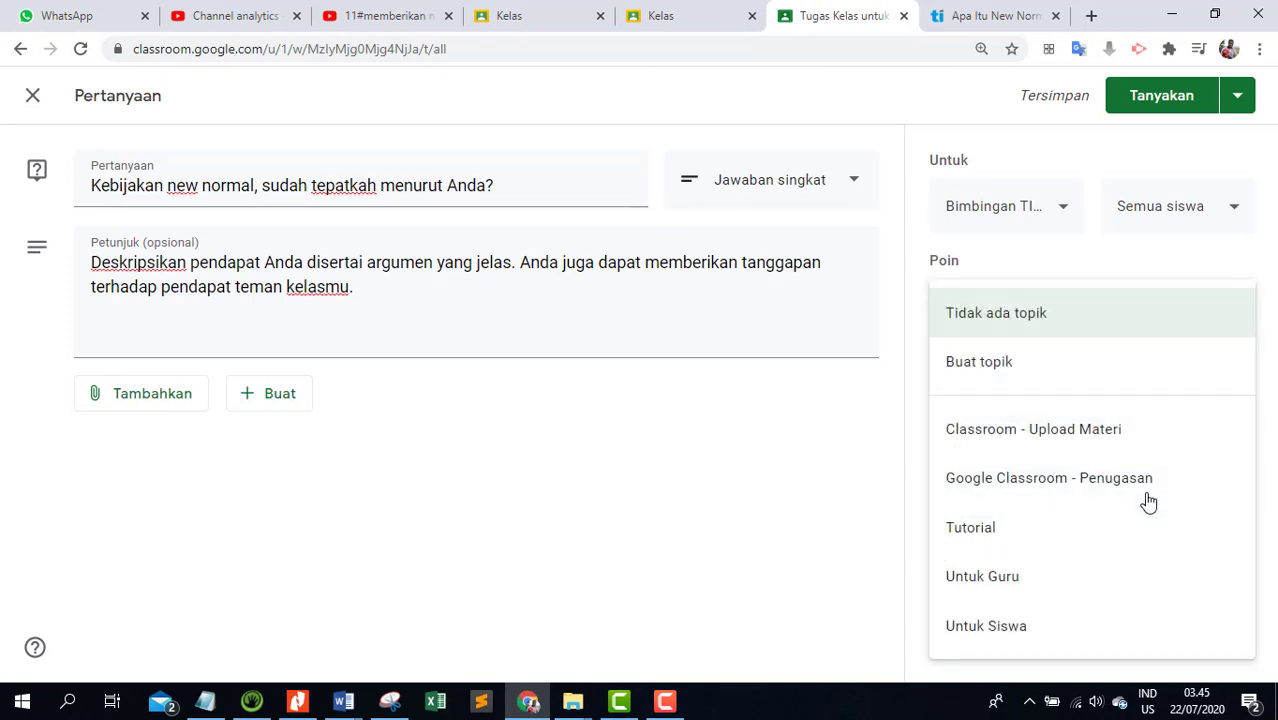
left_click(970, 630)
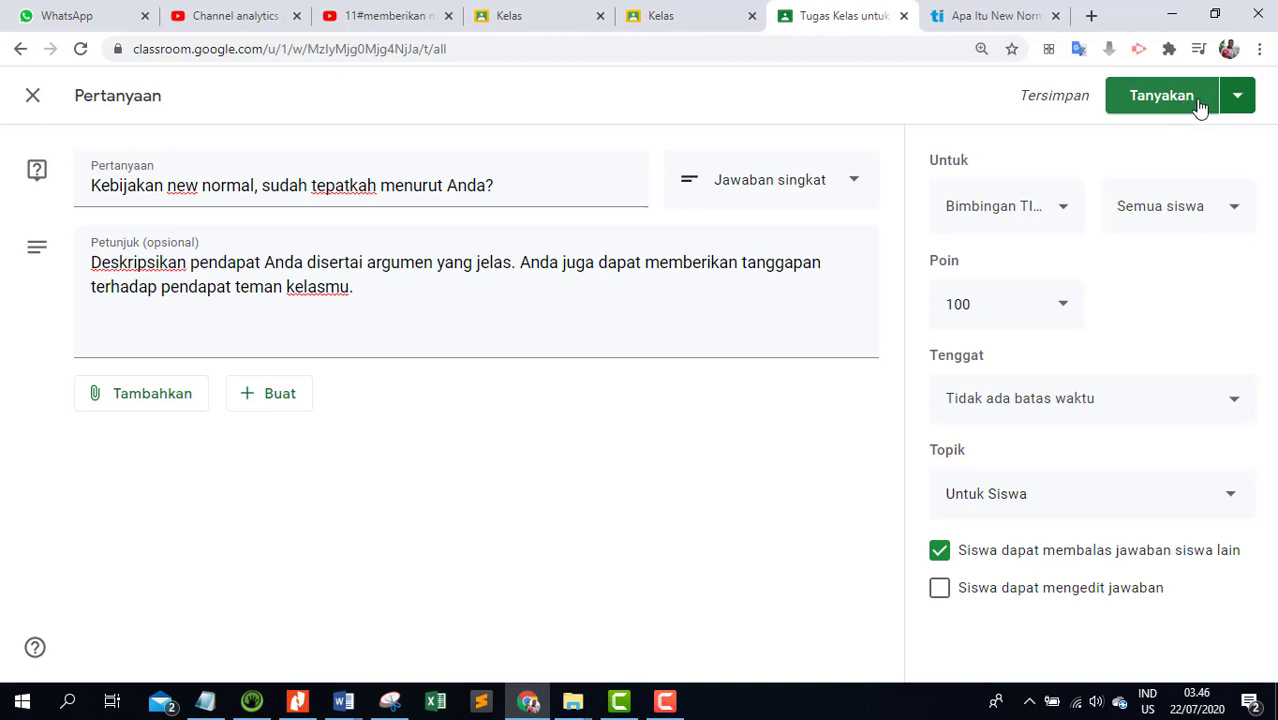
left_click(1236, 98)
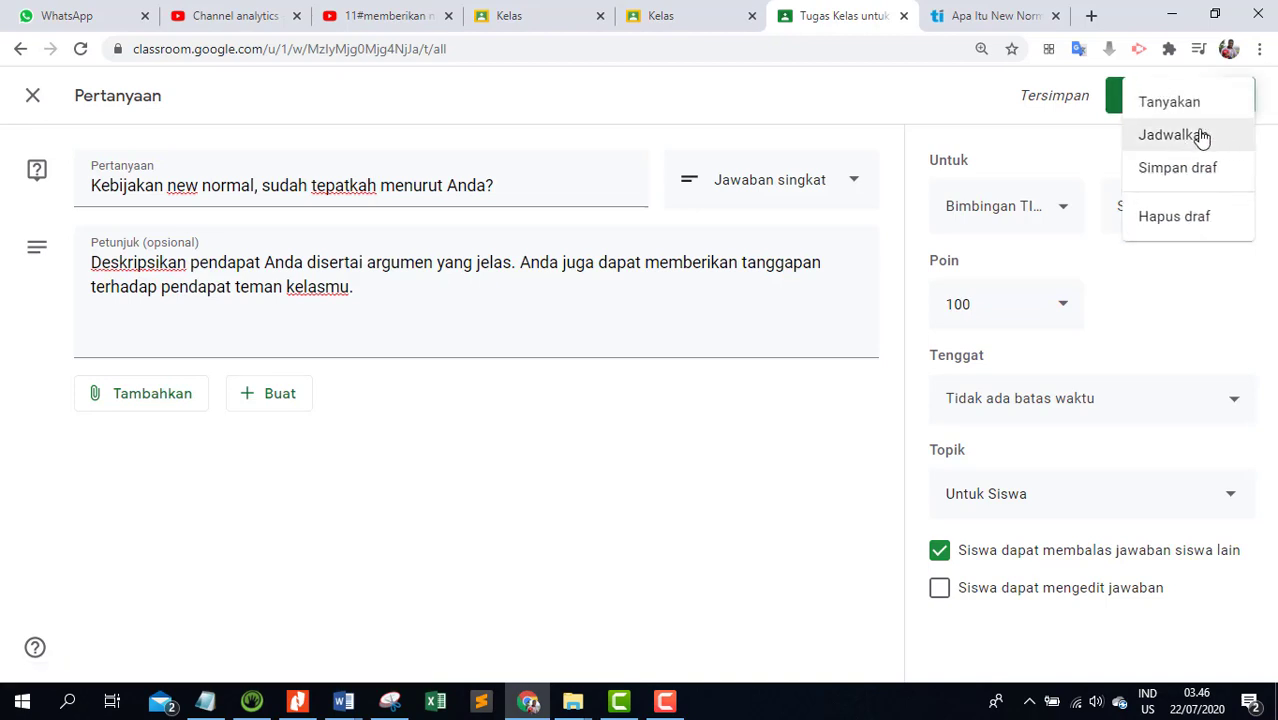
left_click(1163, 345)
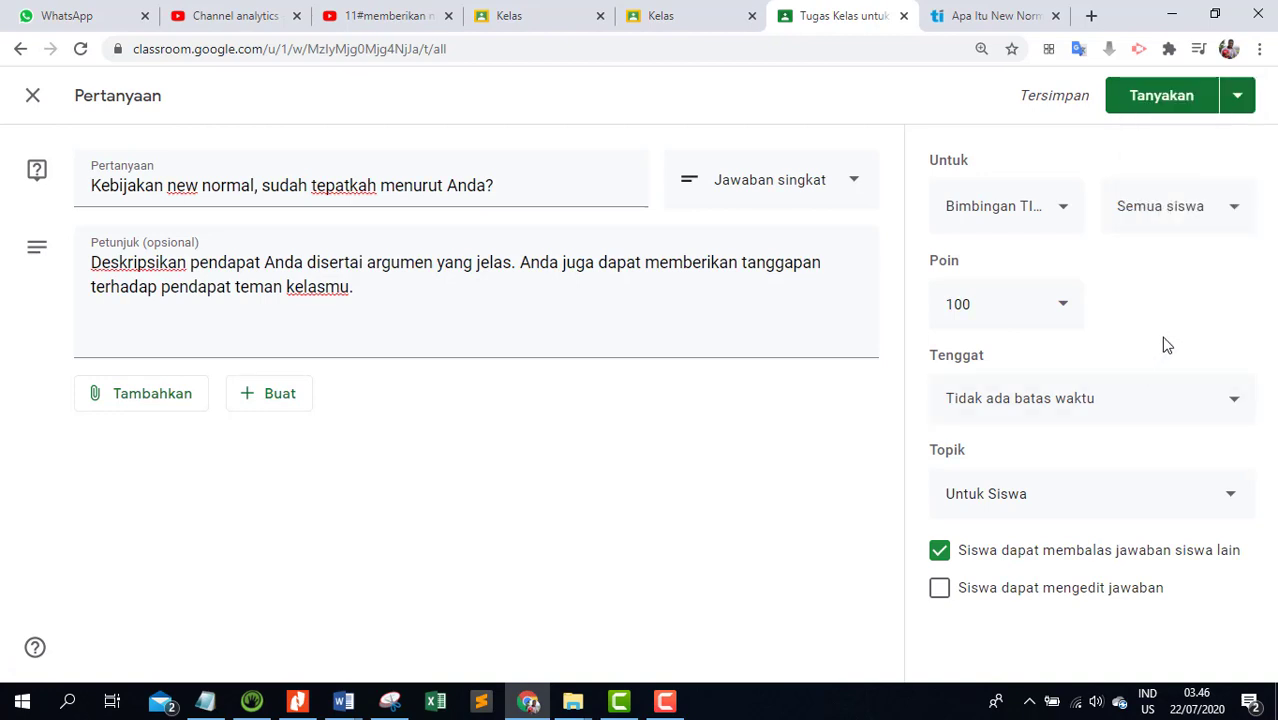
left_click(1147, 108)
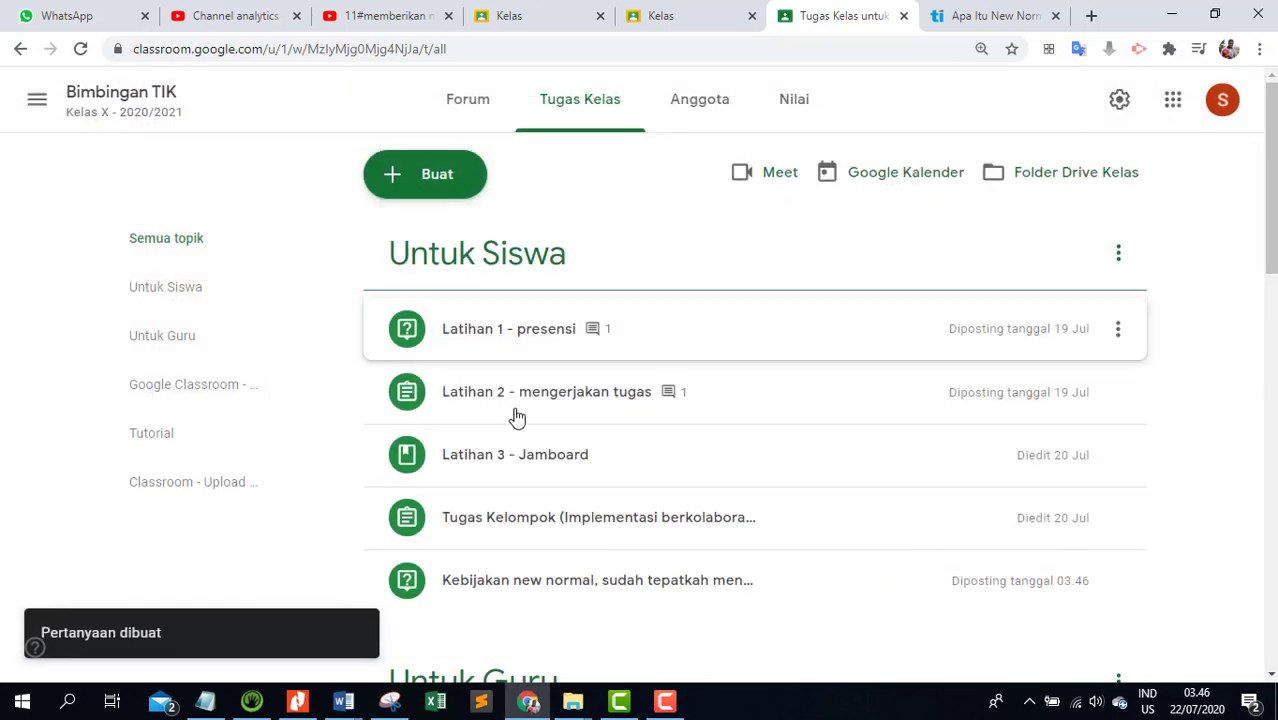
scroll(513, 417, "down", 1)
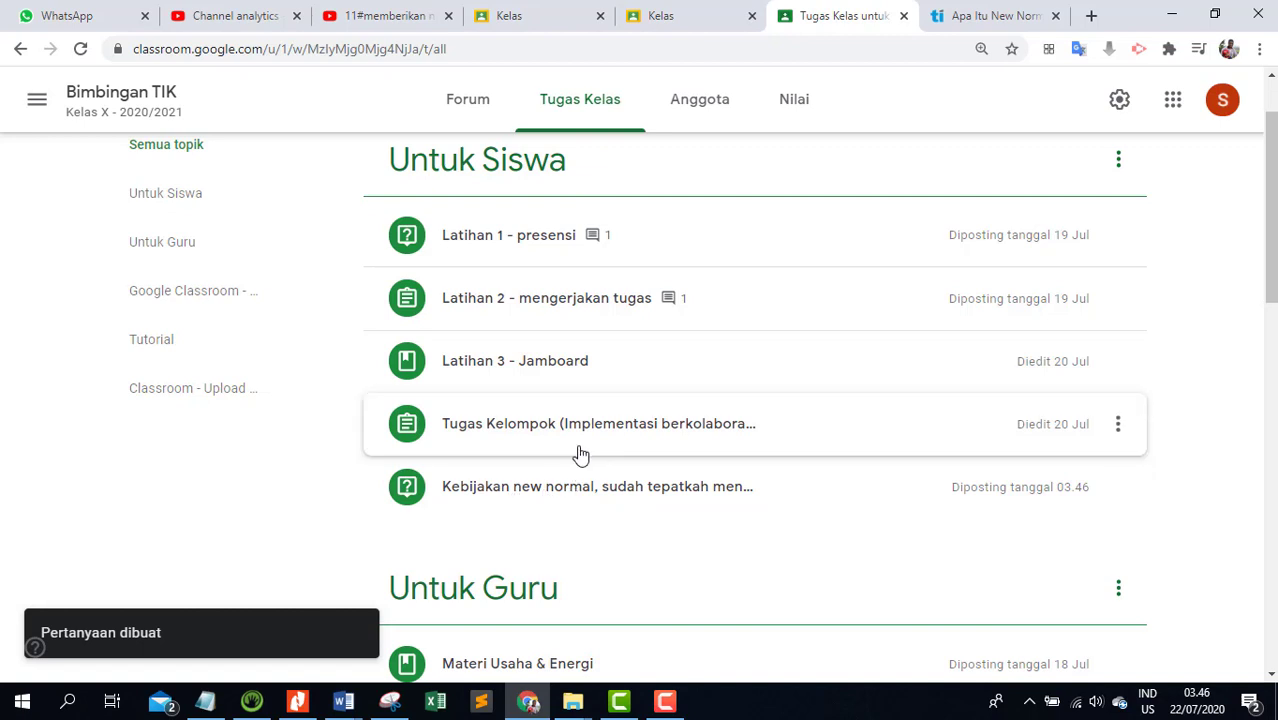
Step: Switch to the student account's Classroom, open the Bimbingan TIK class and review the new question's post in the forum
left_click(676, 20)
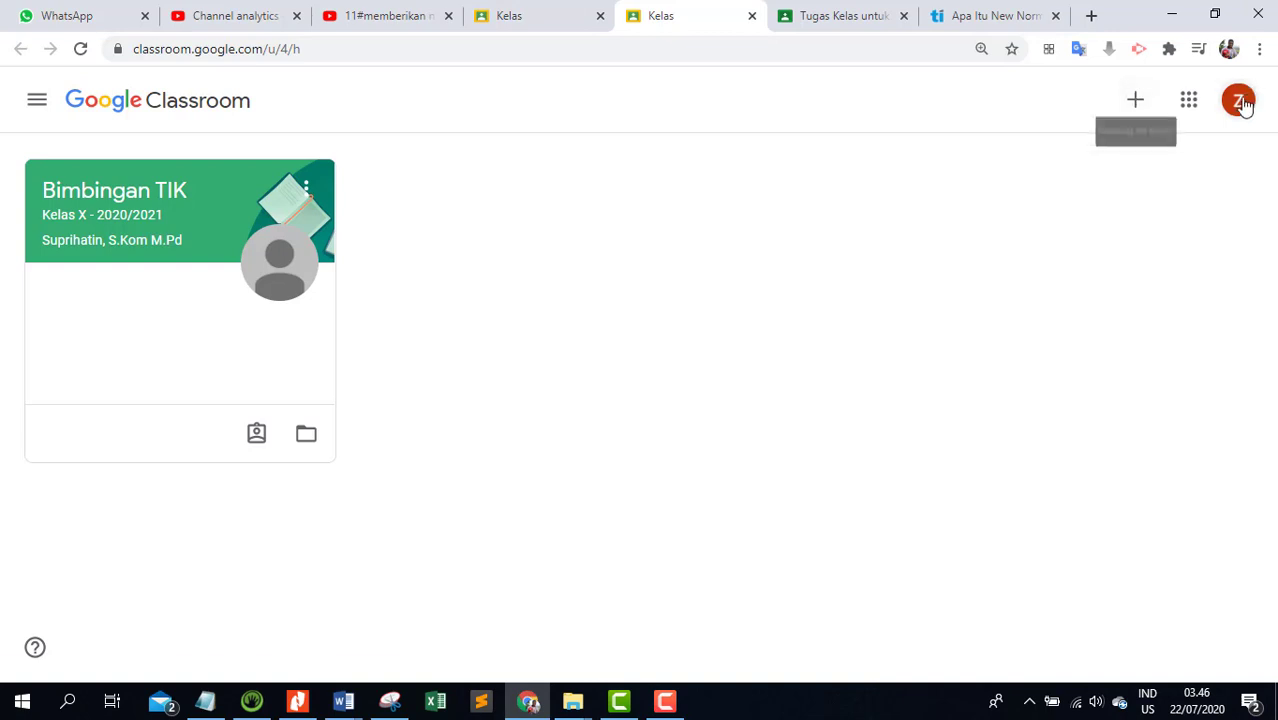
left_click(130, 204)
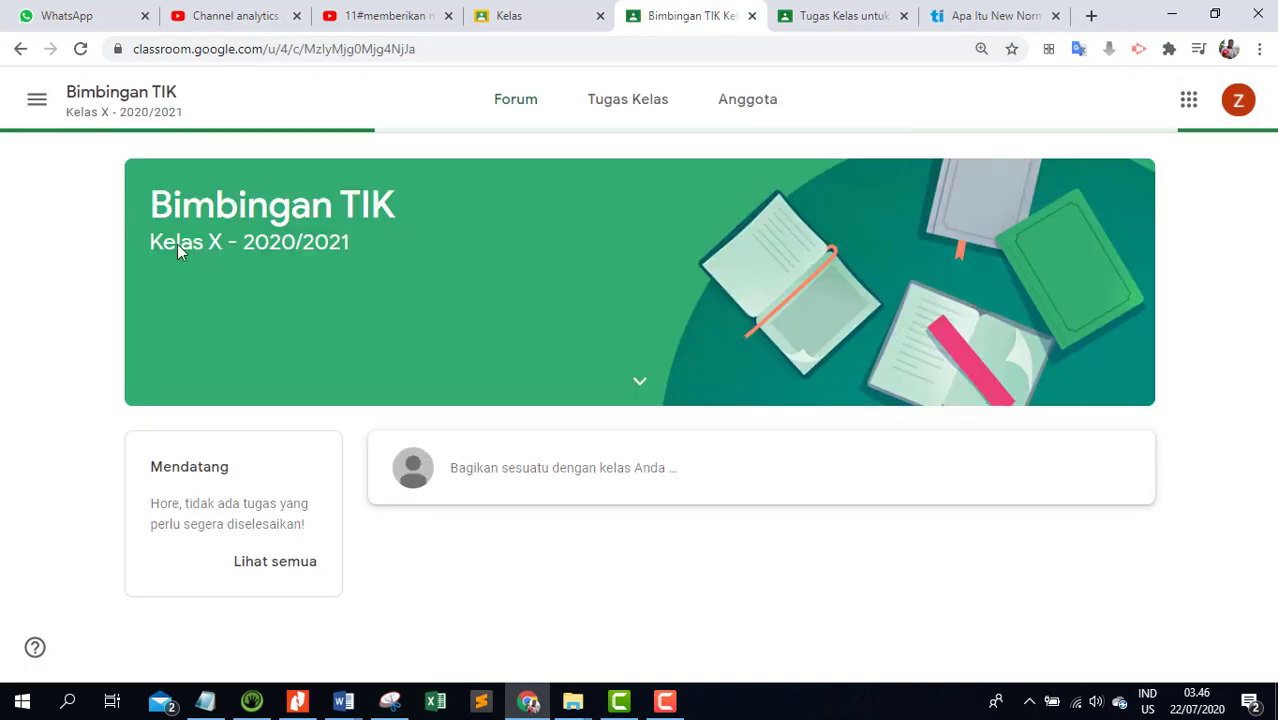
scroll(309, 265, "down", 3)
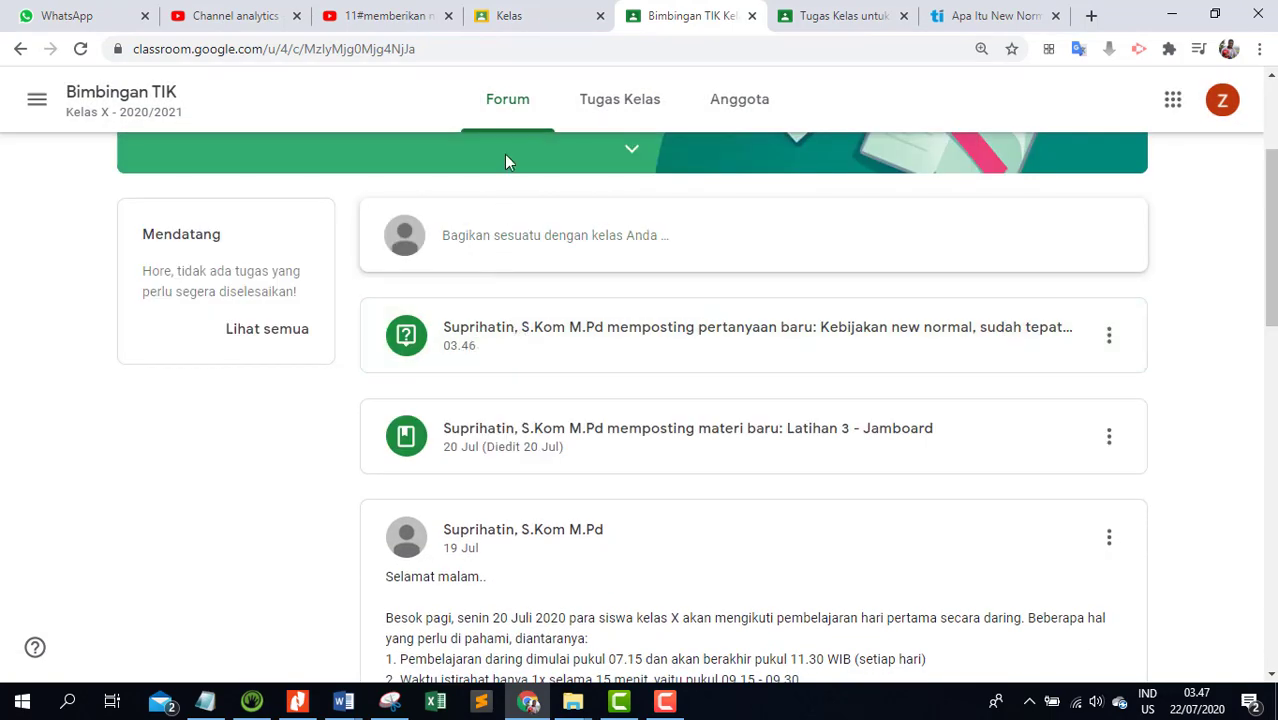
scroll(506, 150, "up", 2)
scroll(520, 172, "down", 2)
scroll(474, 260, "up", 2)
scroll(562, 399, "down", 3)
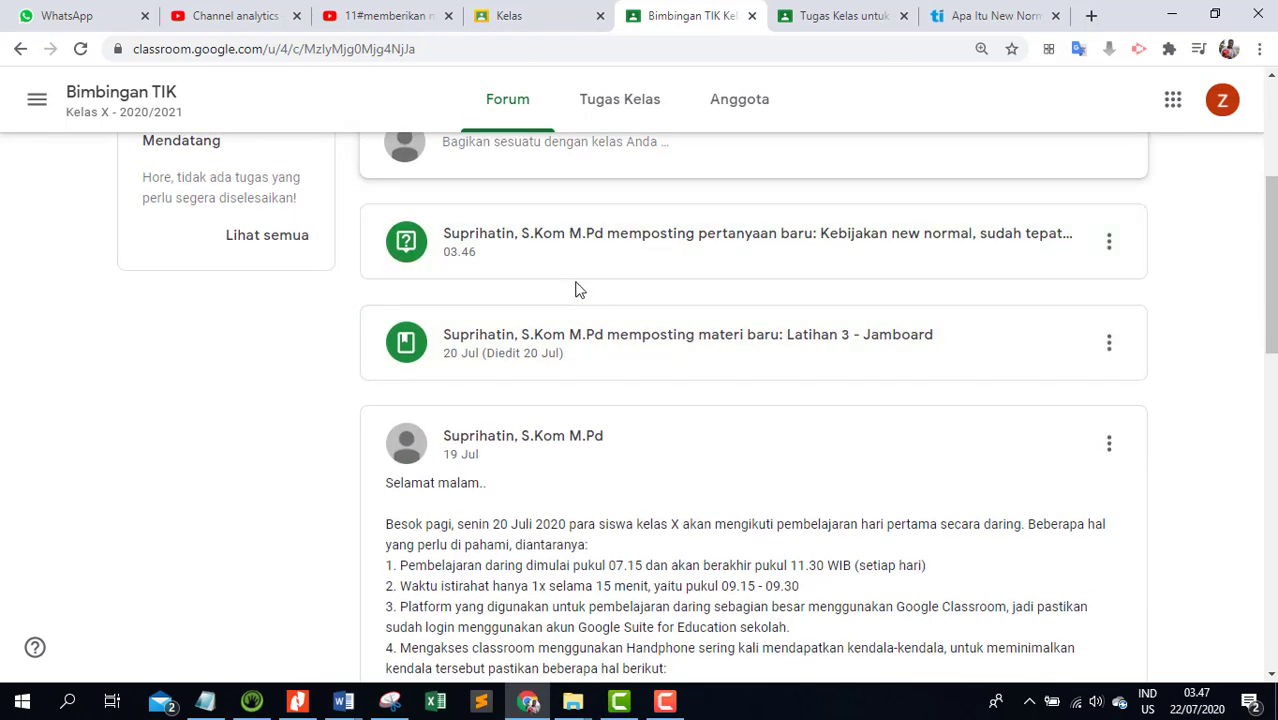
scroll(592, 328, "up", 1)
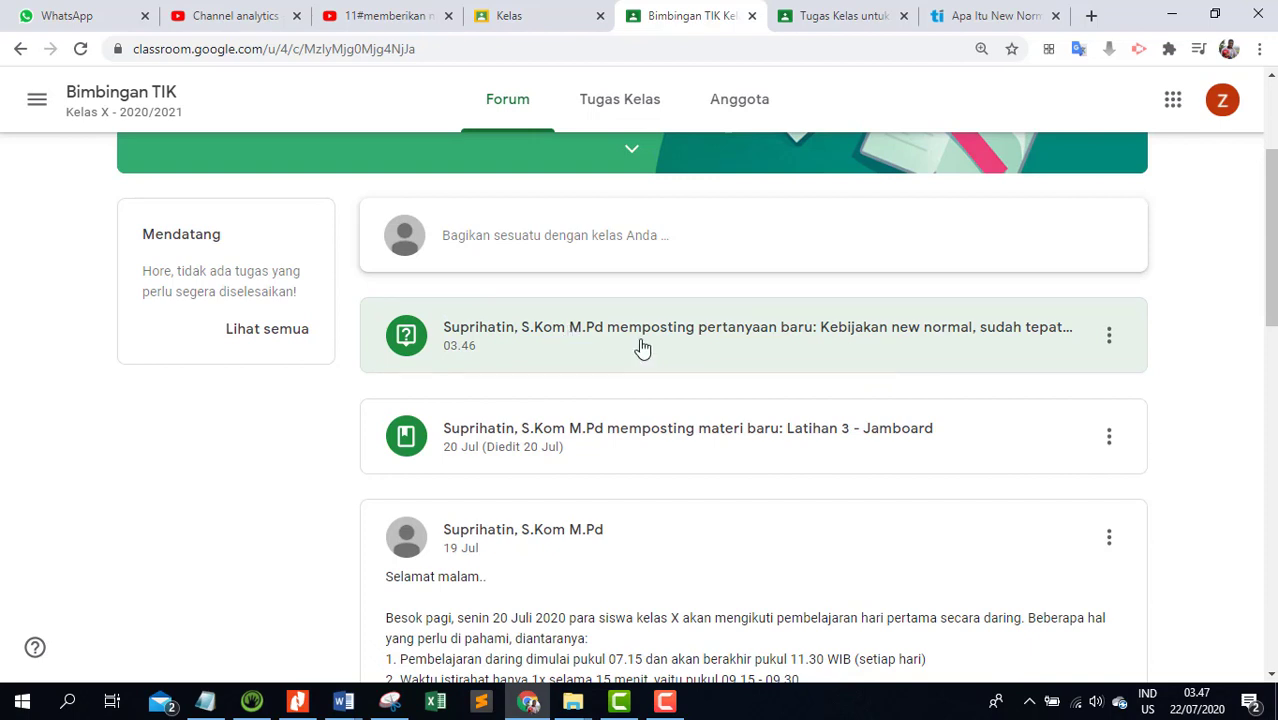
Step: Open the full page of the new normal policy question from the student's classwork list
left_click(632, 99)
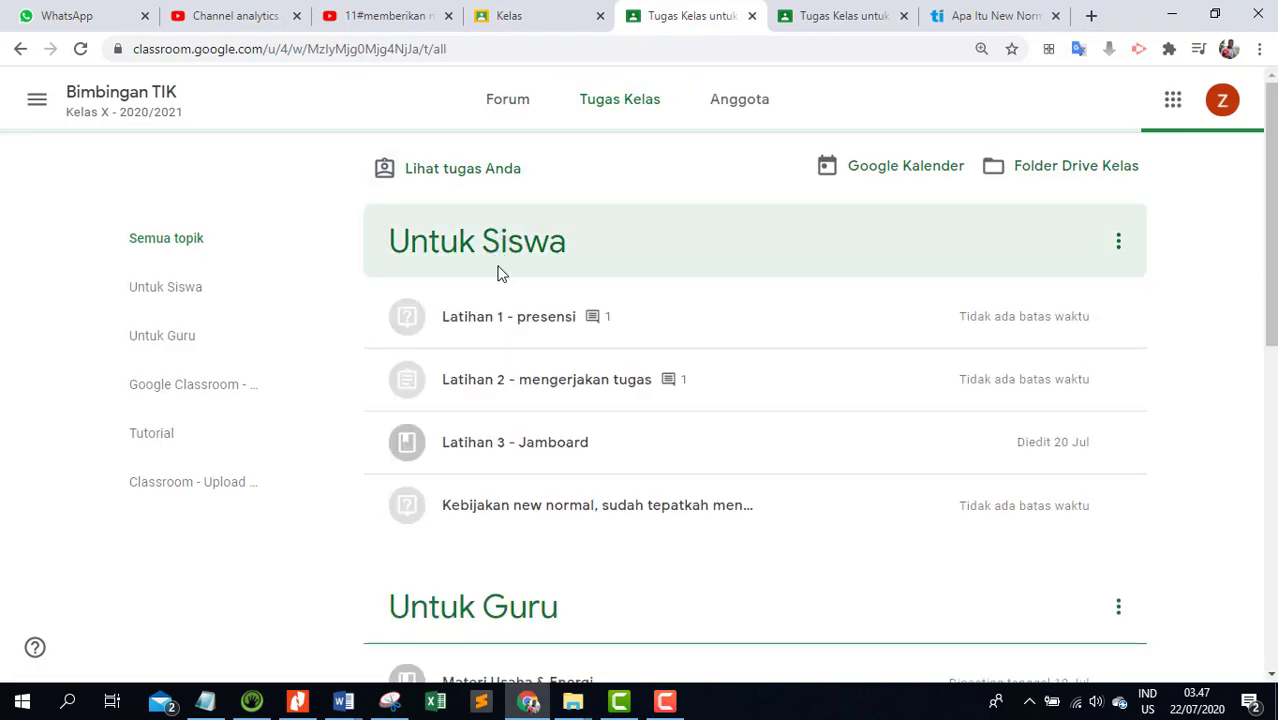
scroll(527, 420, "down", 1)
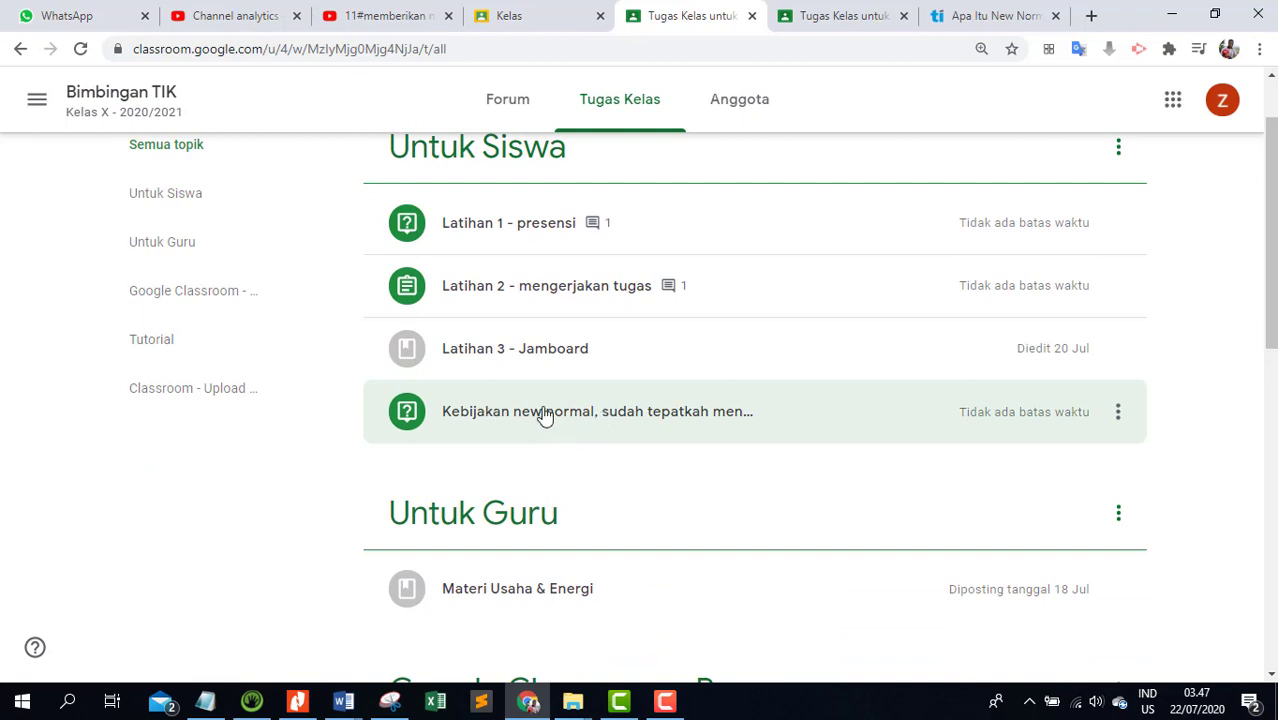
left_click(545, 415)
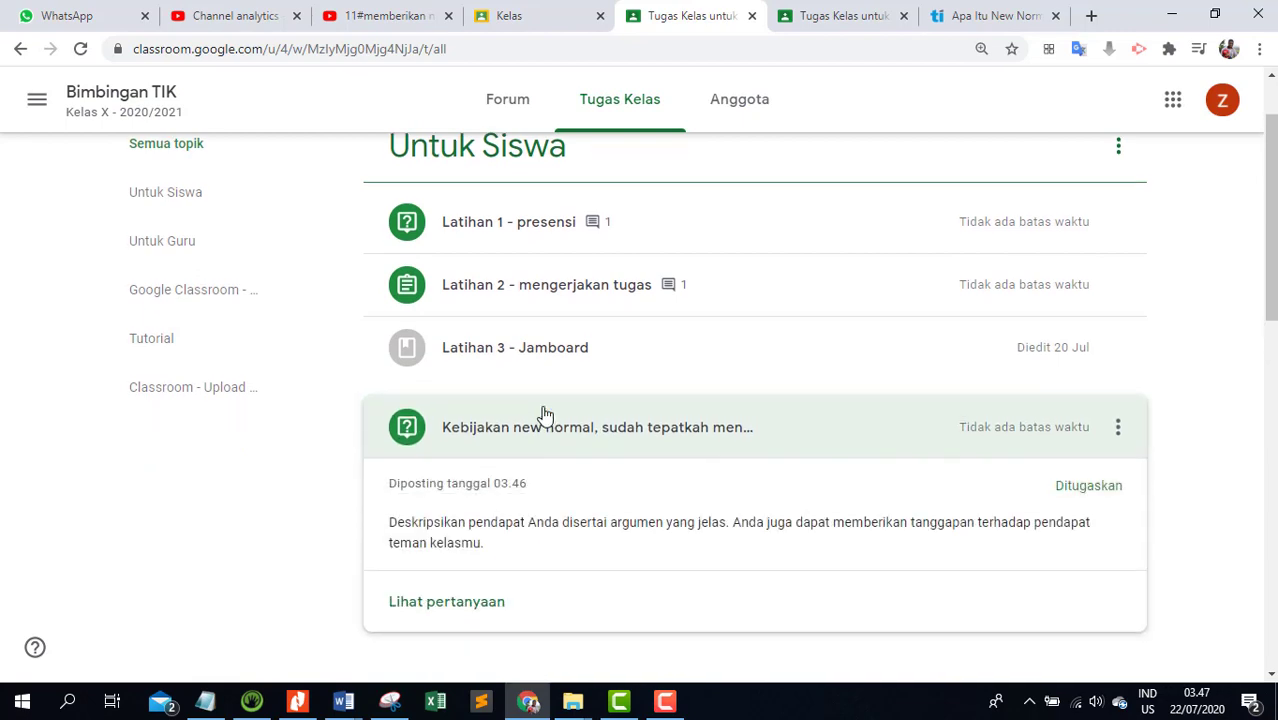
scroll(545, 415, "down", 1)
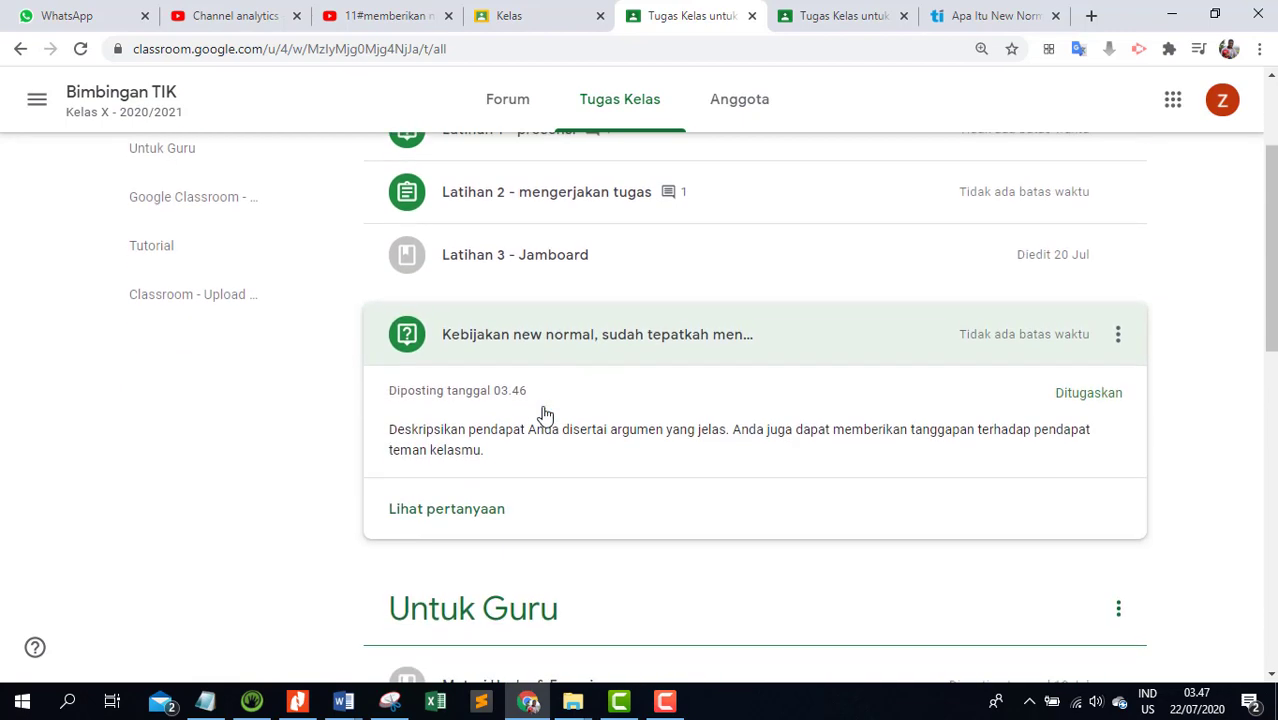
left_click(460, 510)
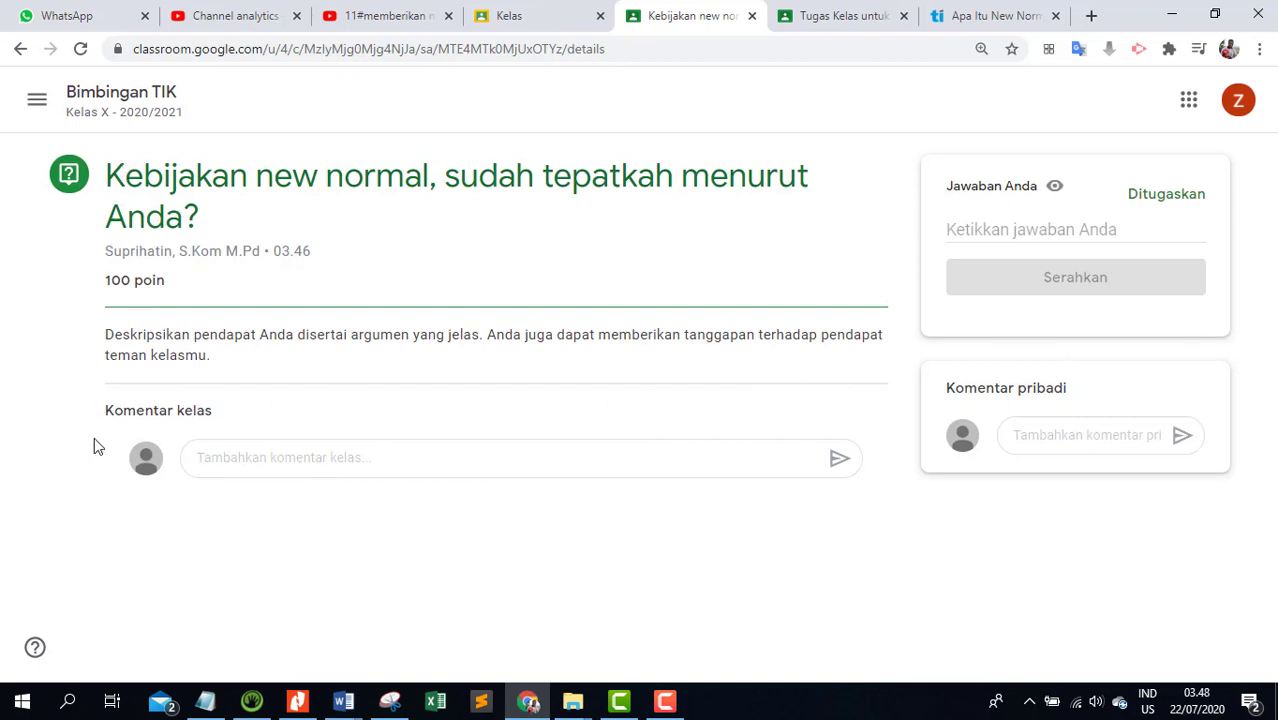
left_click(282, 457)
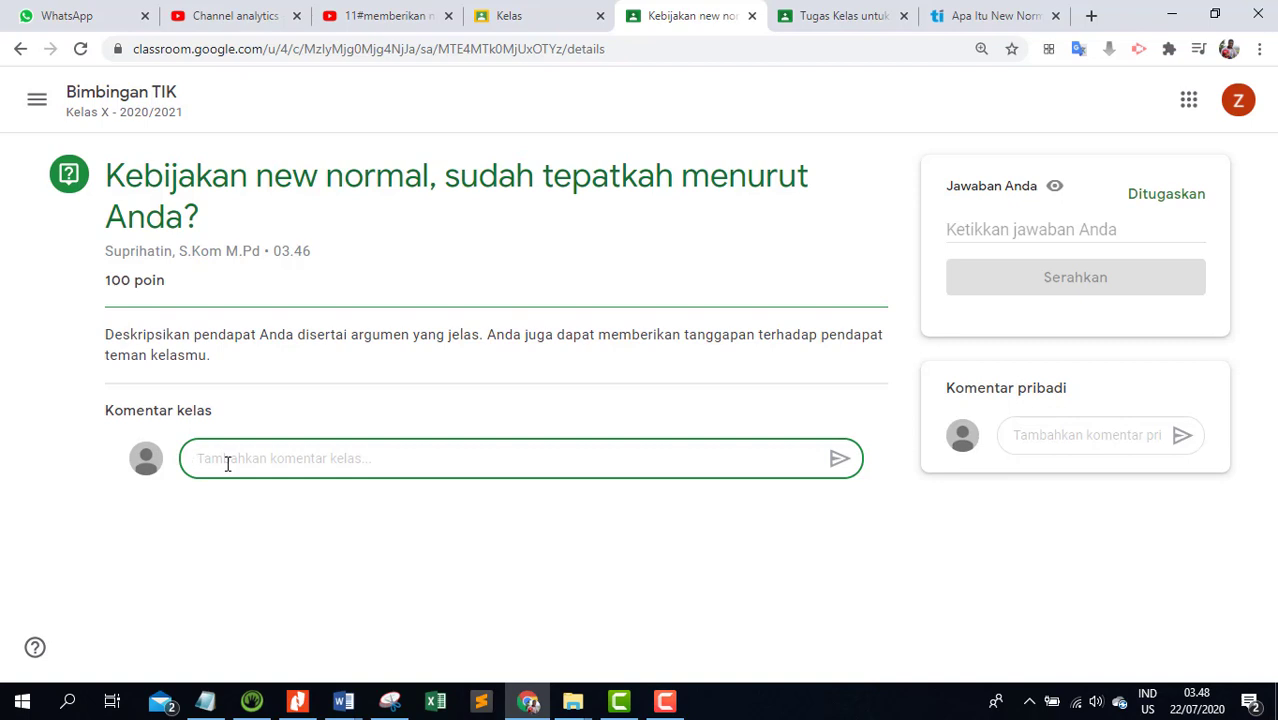
left_click(1072, 428)
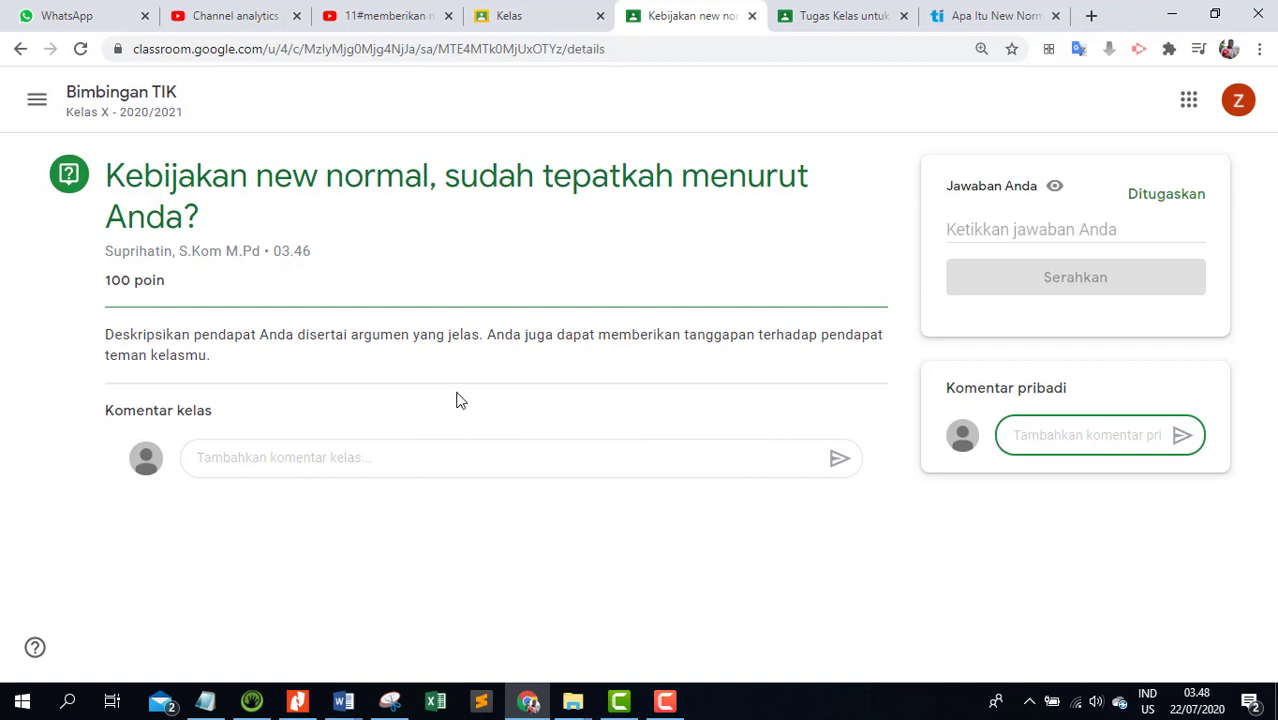
left_click(279, 452)
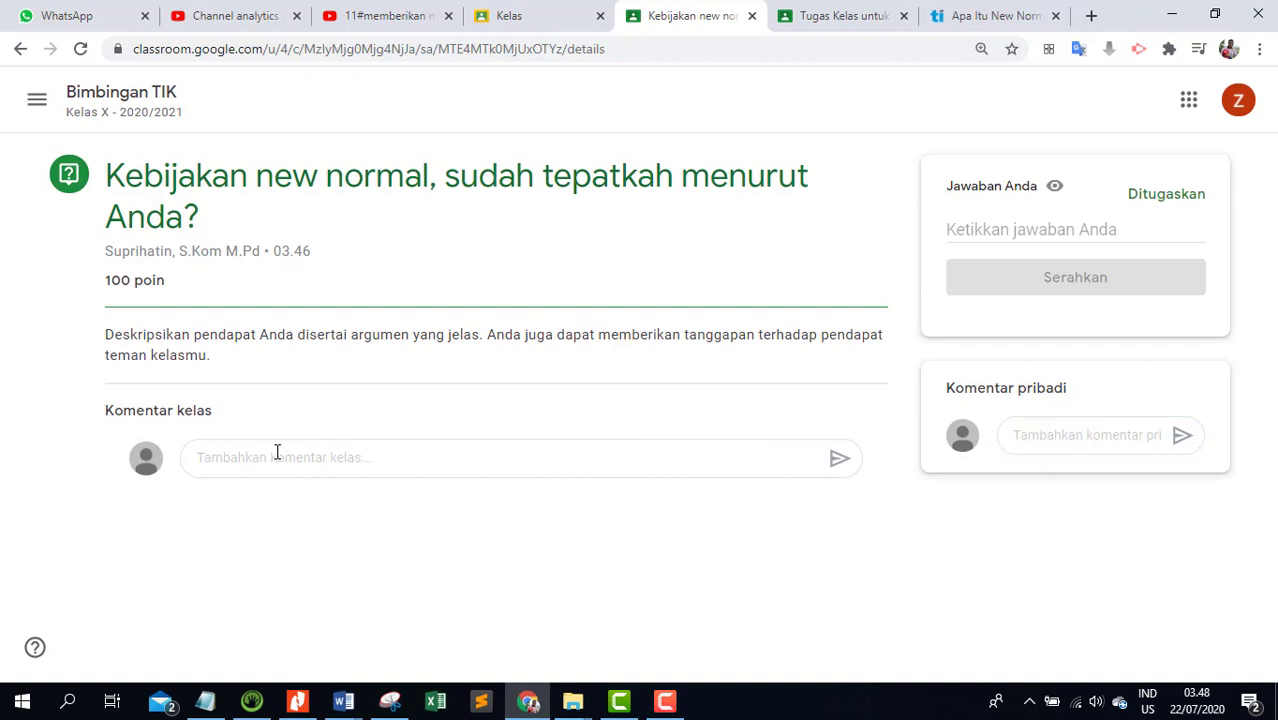
left_click(272, 458)
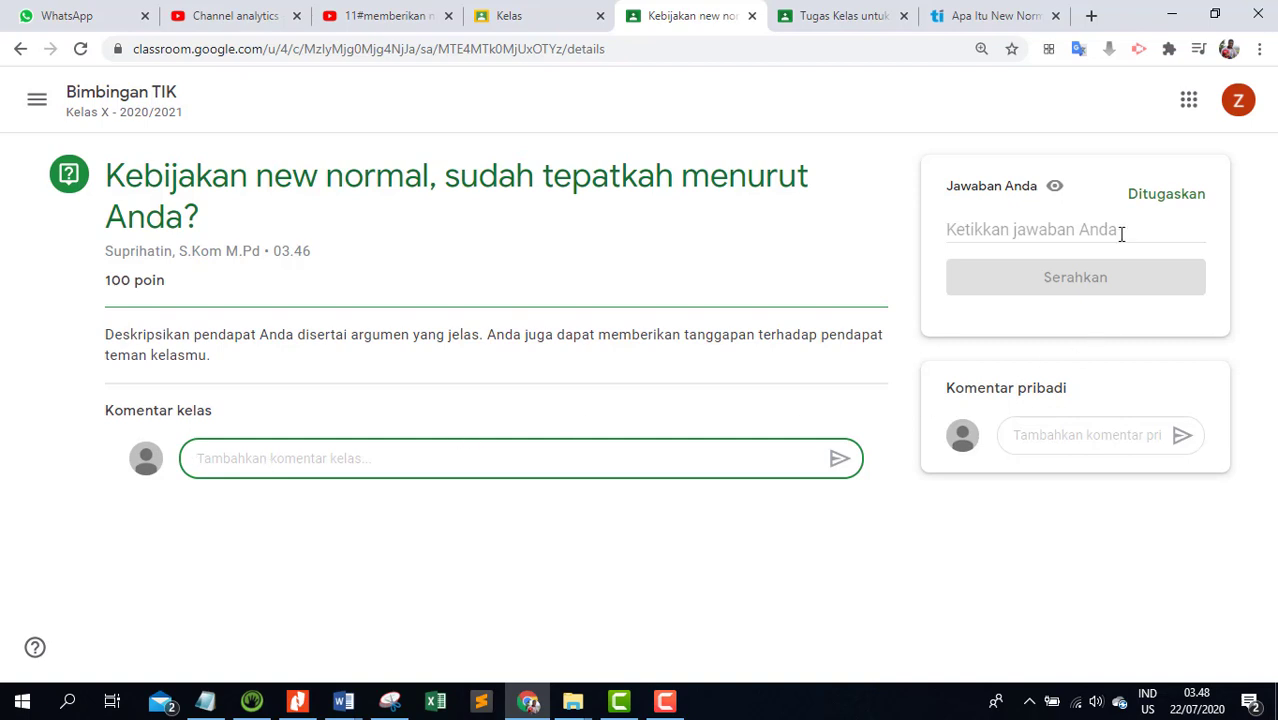
Step: Begin the student's answer with "Kebijakan new normal kurang tepat,"
left_click(1082, 230)
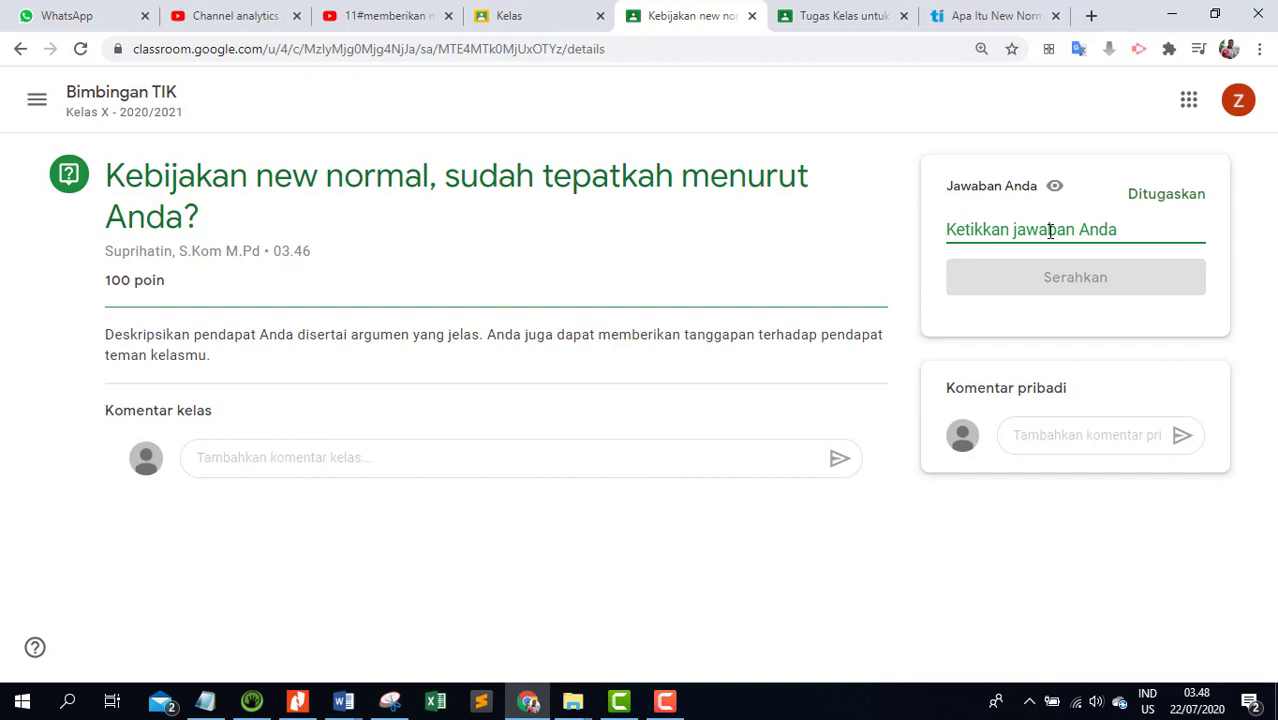
type("Keb")
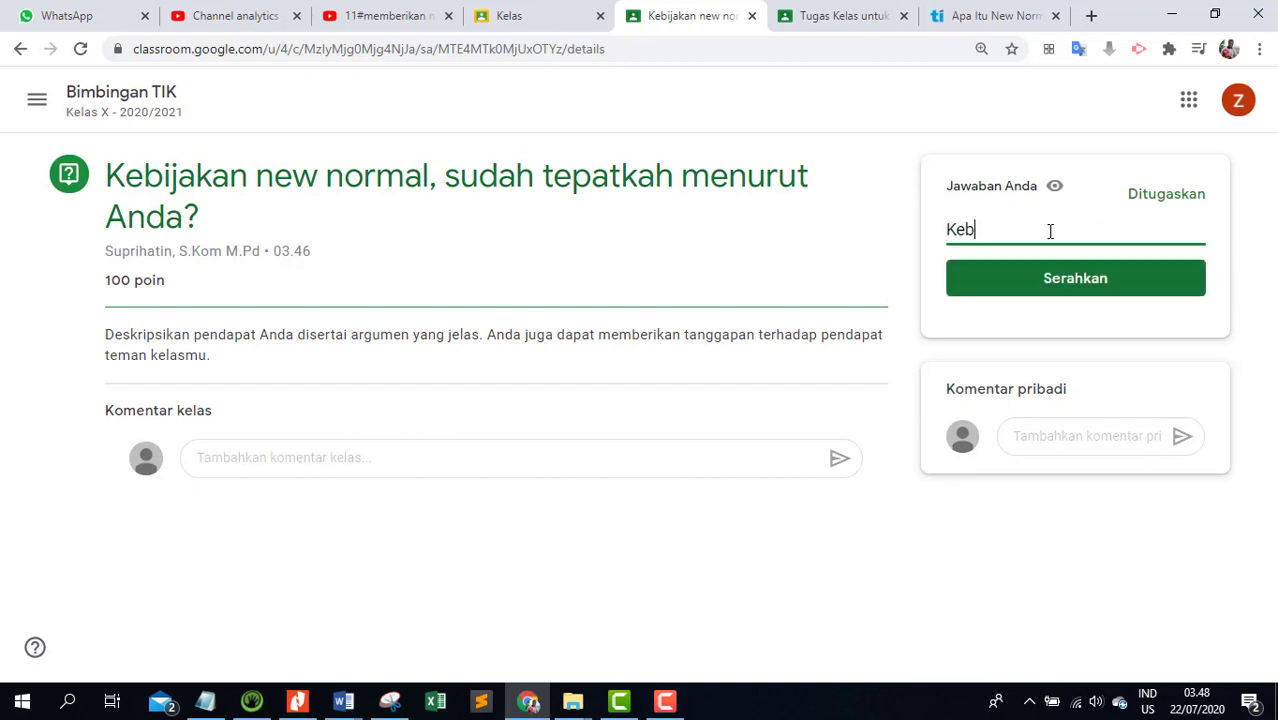
type("ijakan nuejj")
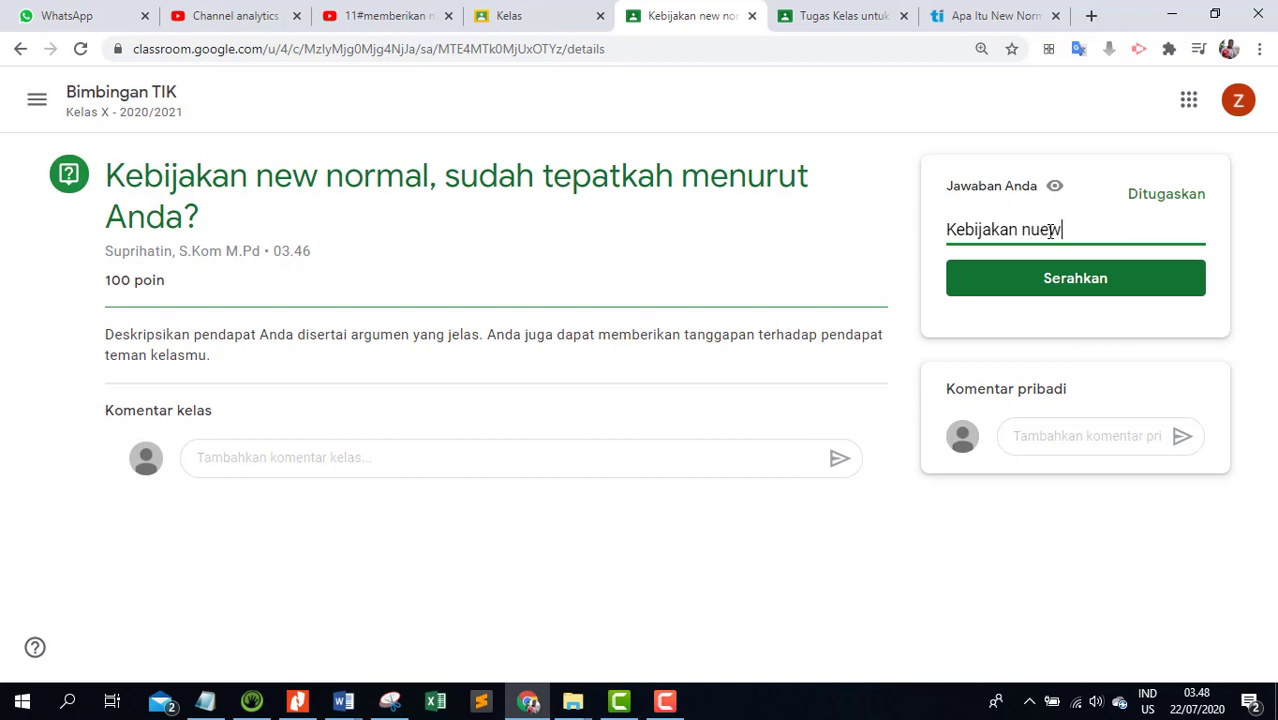
key("BackSpace")
key("BackSpace")
key("BackSpace")
key("BackSpace")
type("ew normal kurang tepat,")
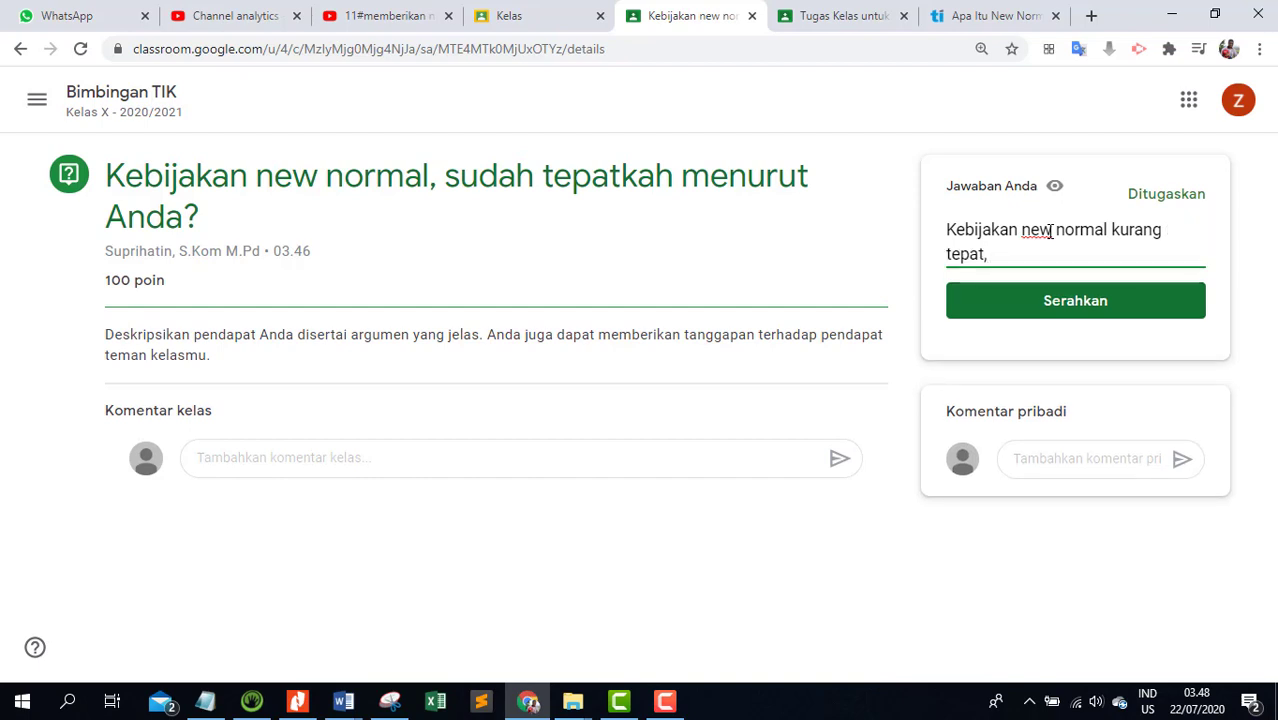
type(" kondisi masya")
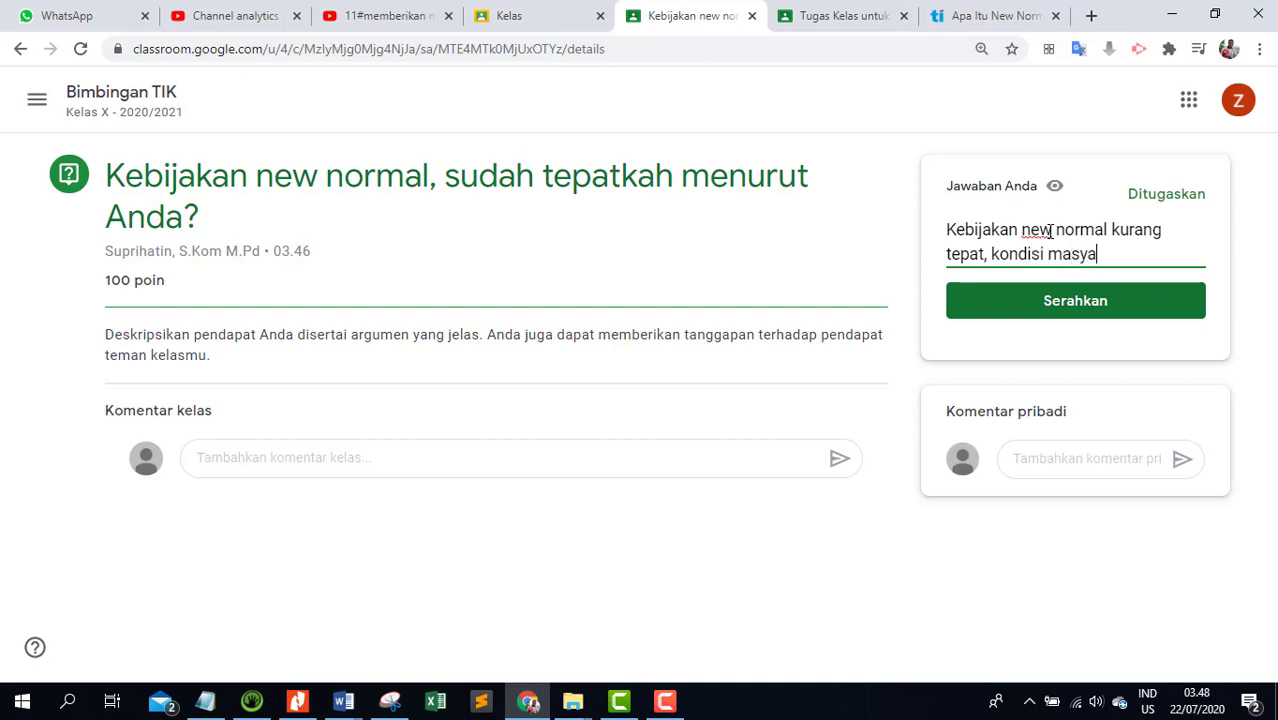
key("BackSpace")
key("BackSpace")
key("BackSpace")
key("BackSpace")
key("BackSpace")
key("BackSpace")
key("BackSpace")
key("BackSpace")
key("BackSpace")
key("BackSpace")
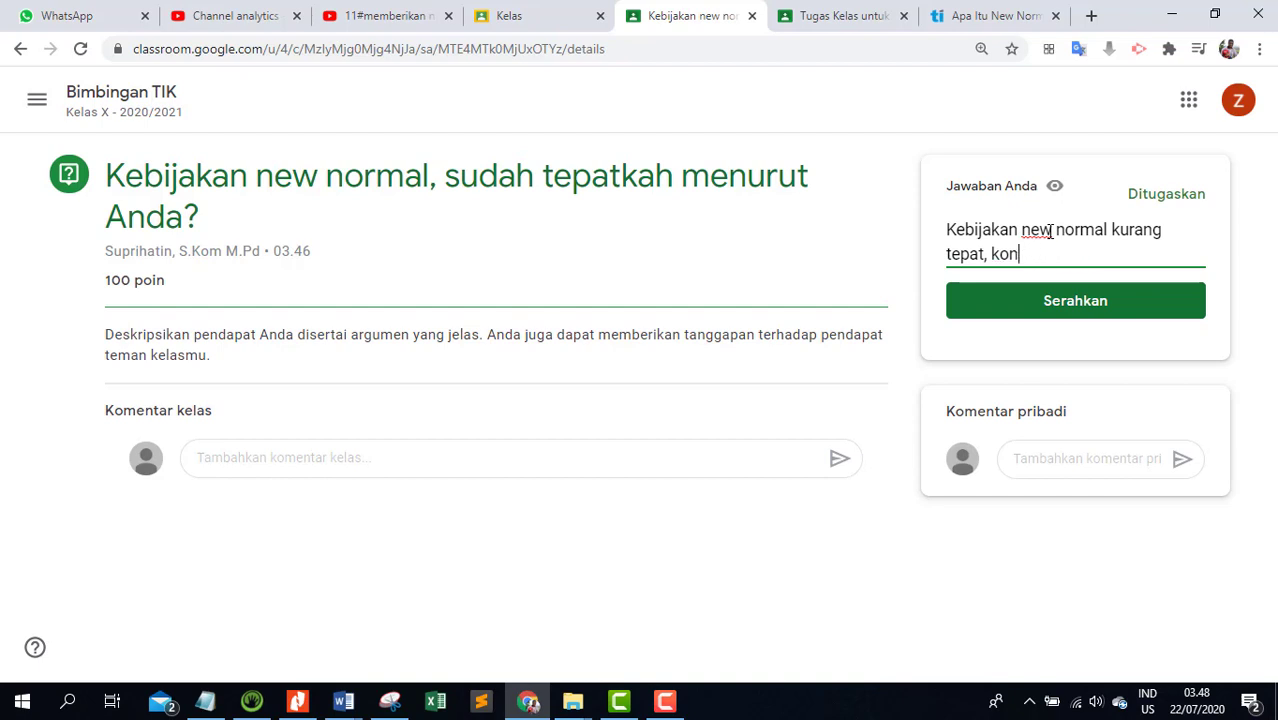
key("BackSpace")
key("BackSpace")
key("BackSpace")
Step: Continue the answer with "budaya masyarakat yang sangat permisif berpotensi besar"
type("budya")
key("BackSpace")
key("BackSpace")
type("aya")
type("masyarakat yang")
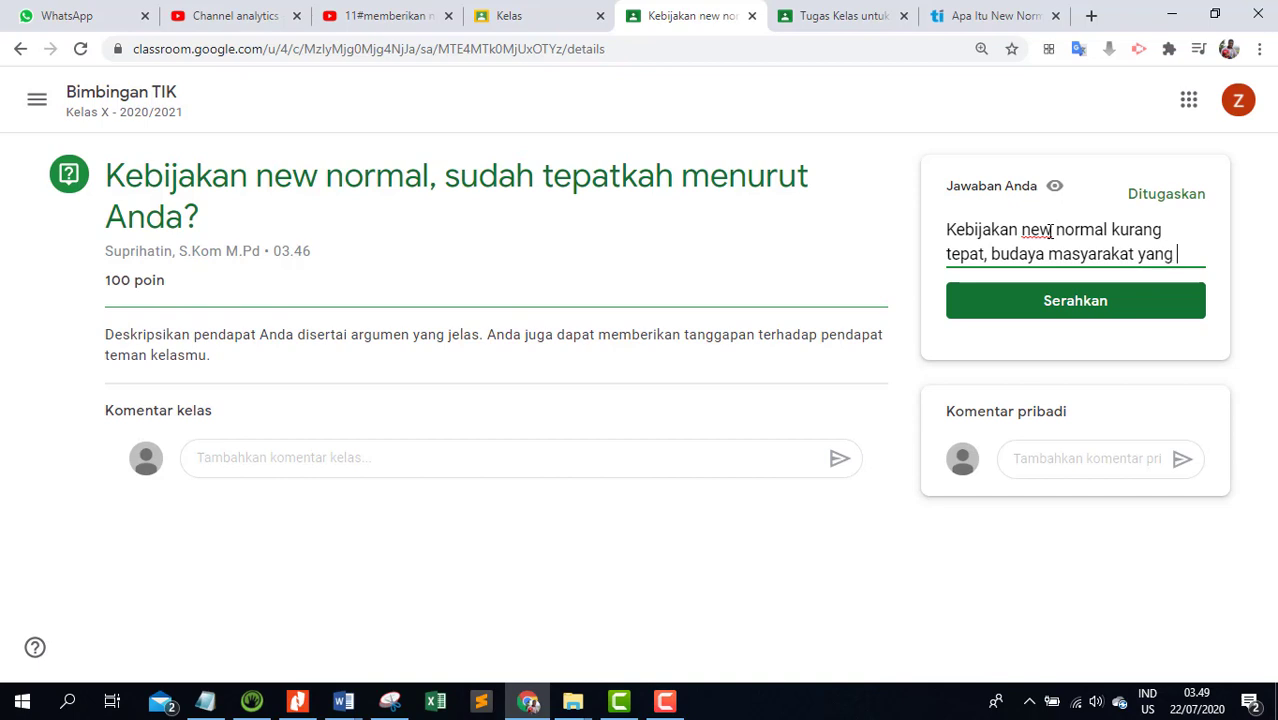
type(" sangat permi")
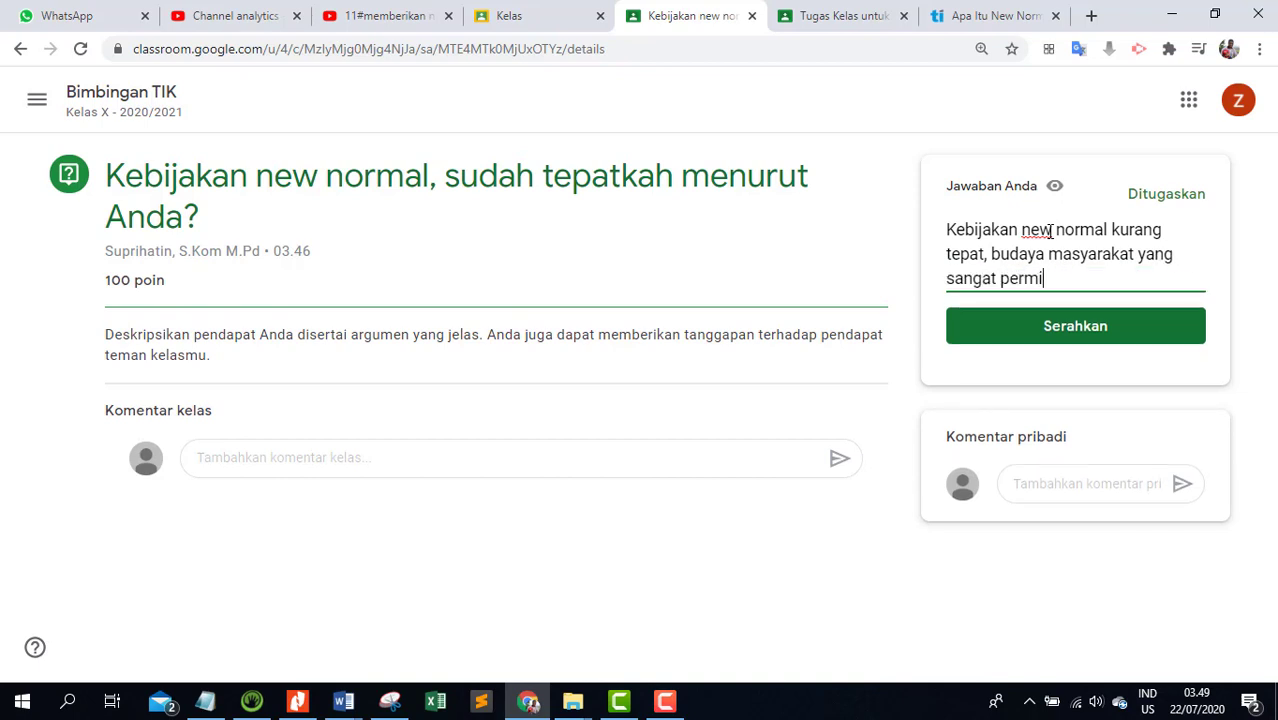
type("sif berpotensi")
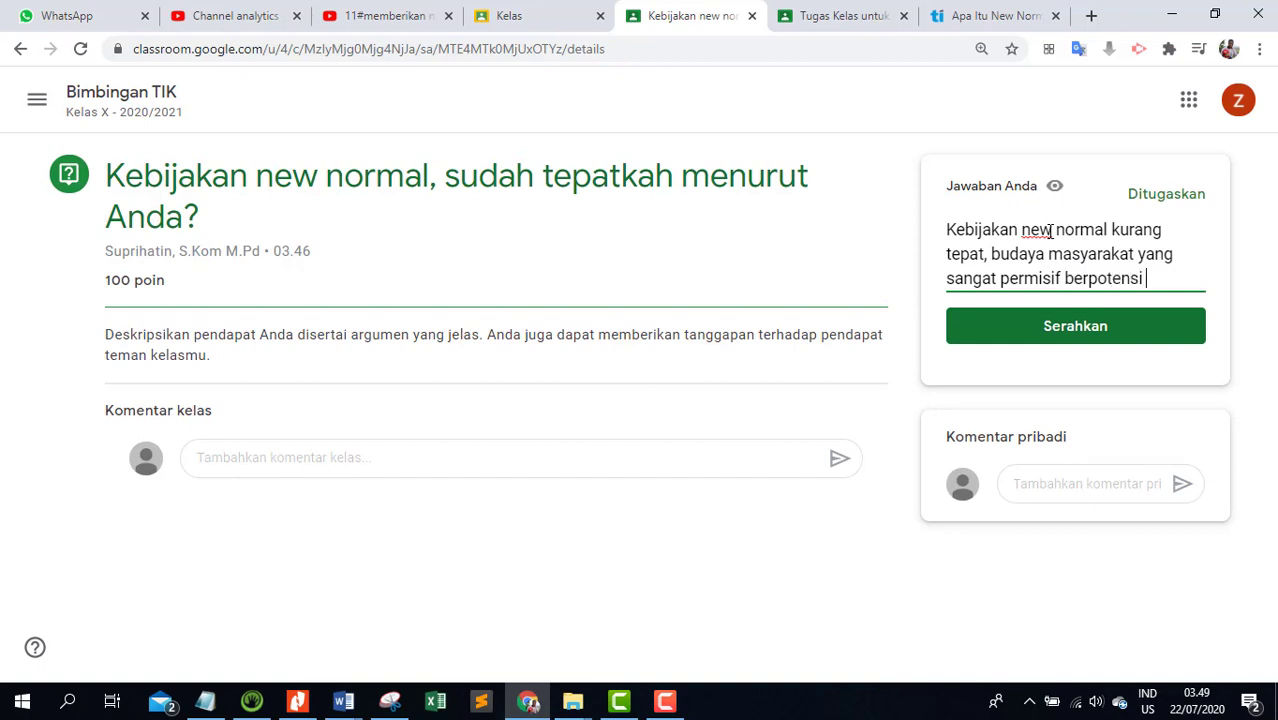
type(" besar")
type("menjadi")
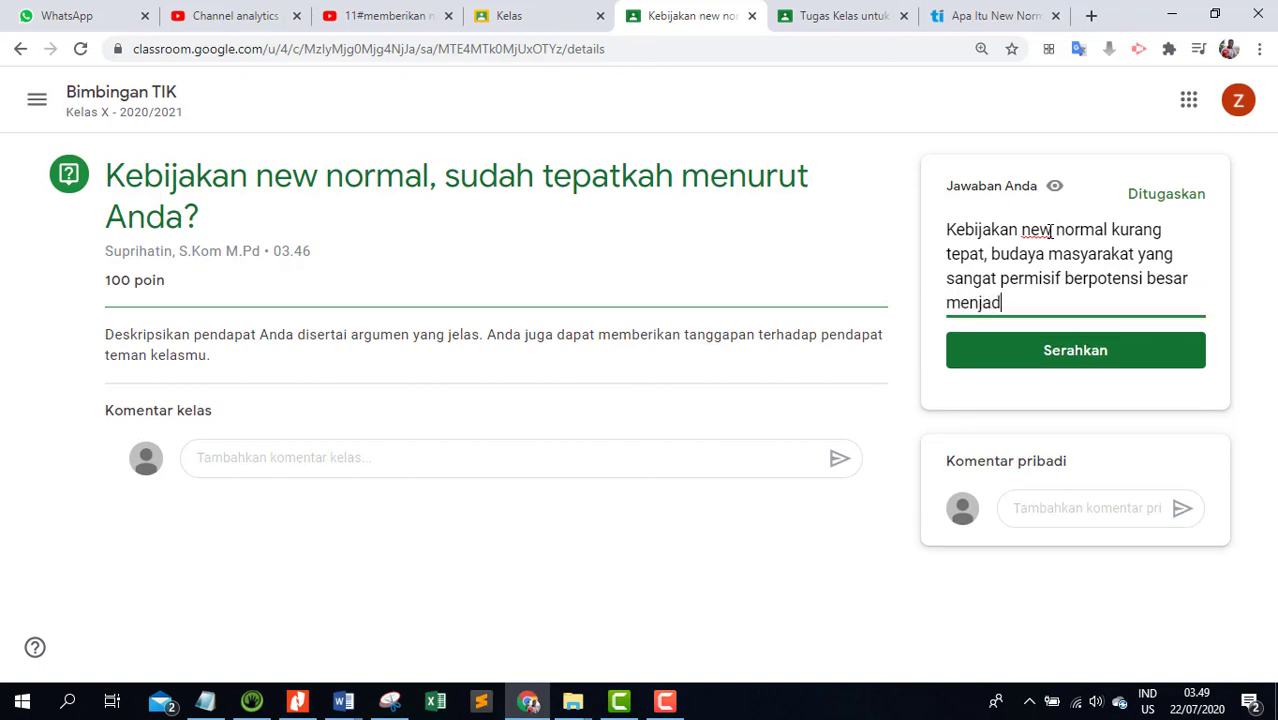
key("BackSpace")
key("BackSpace")
key("BackSpace")
key("BackSpace")
key("BackSpace")
key("BackSpace")
Step: Continue the student's answer with "terjadinya penyebaran virus covid-19 yang lebih besar lagi."
type("terjadinya penyebaran")
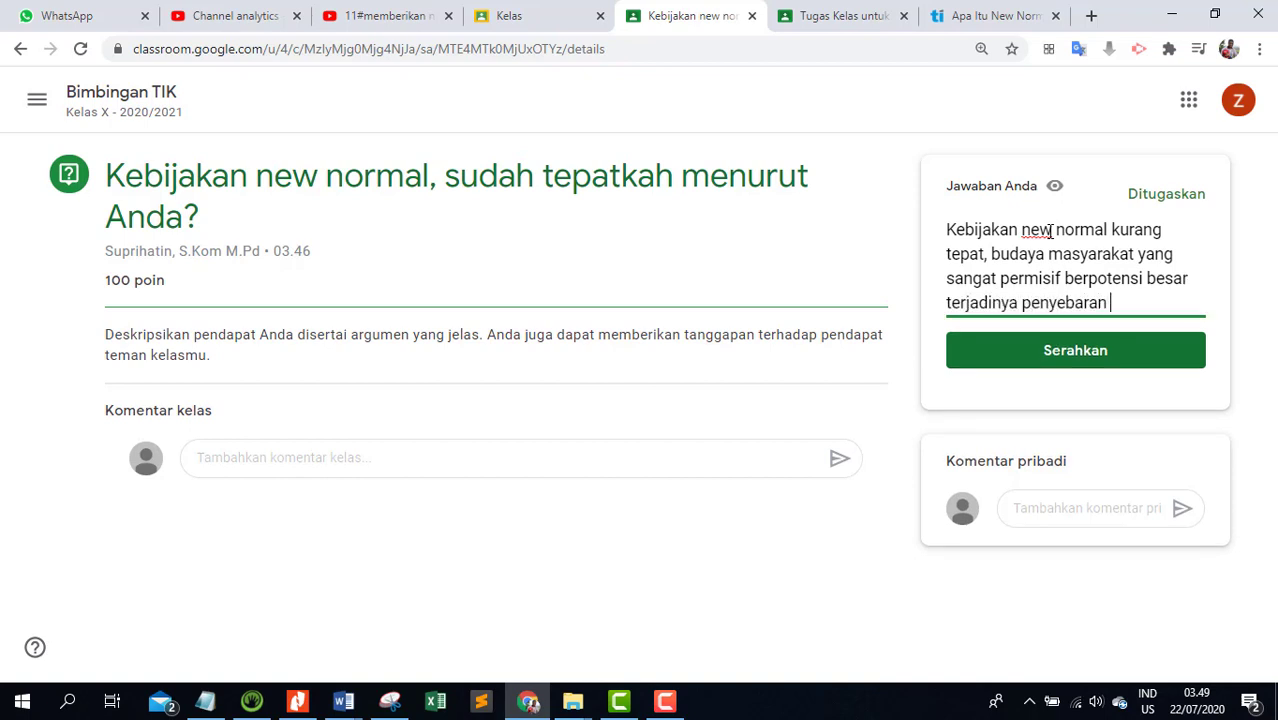
type(" viru")
key("BackSpace")
key("BackSpace")
type("rus covid-19")
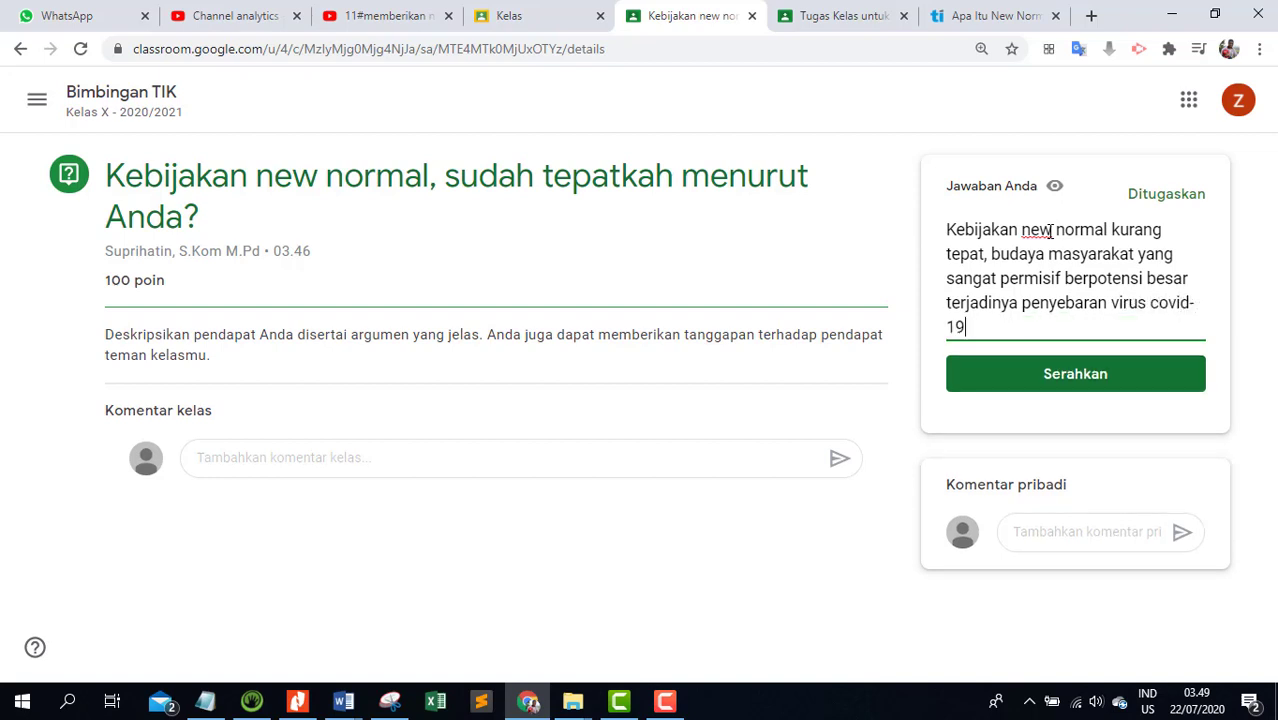
type(" yang lebih")
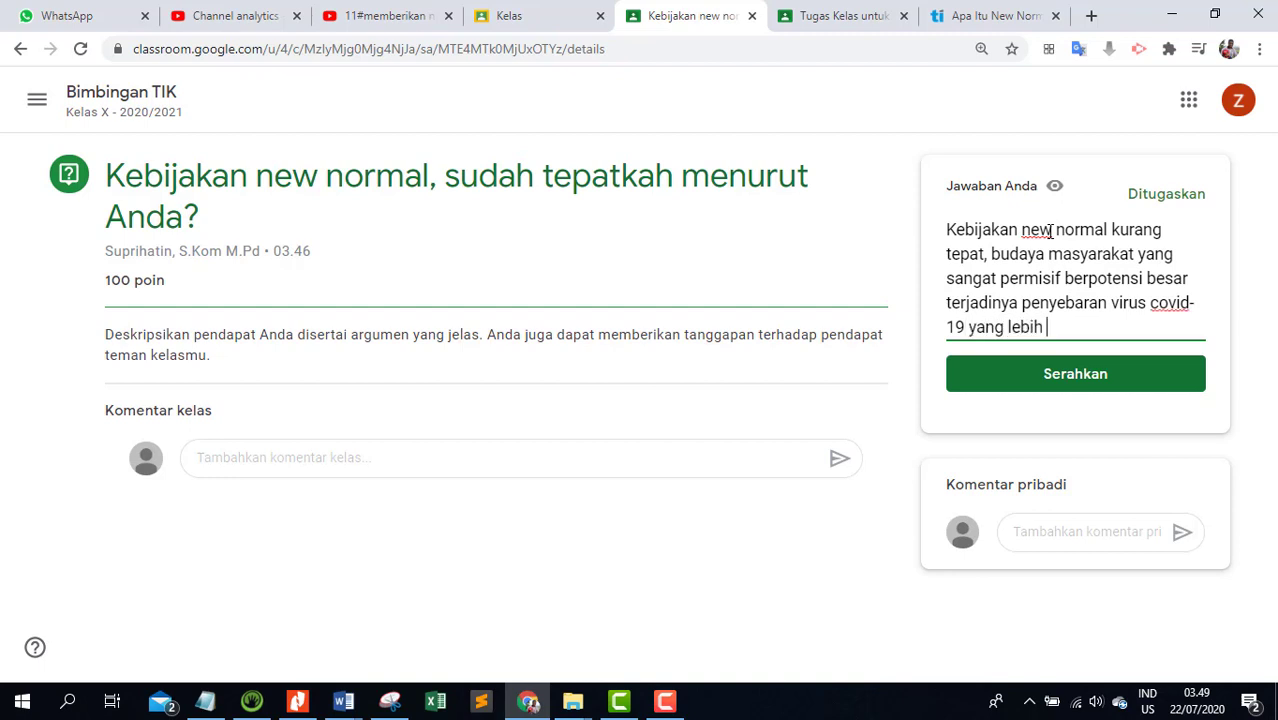
type(" besar lagi. L")
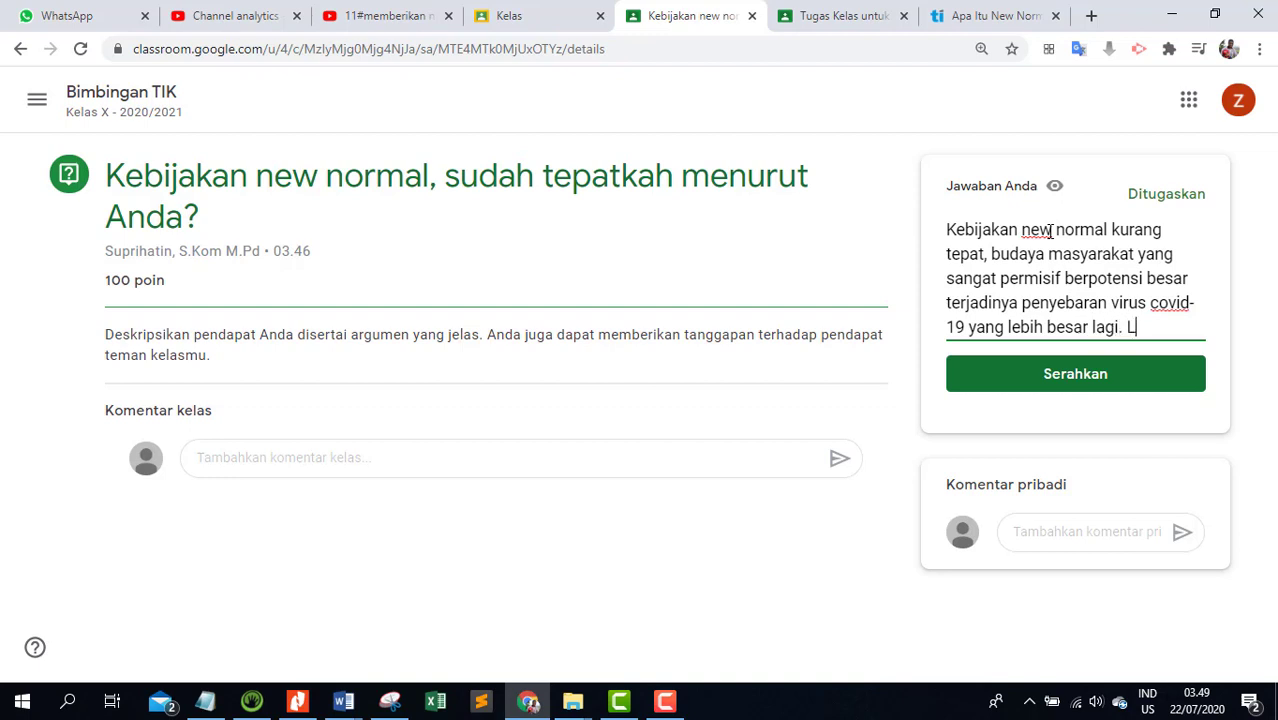
Step: Finish the answer with the sentence "Lebih baik, fokus pada pencegahan, setelah itu baru memikirkan pemulihan ekonomi"
type("ebih baik,")
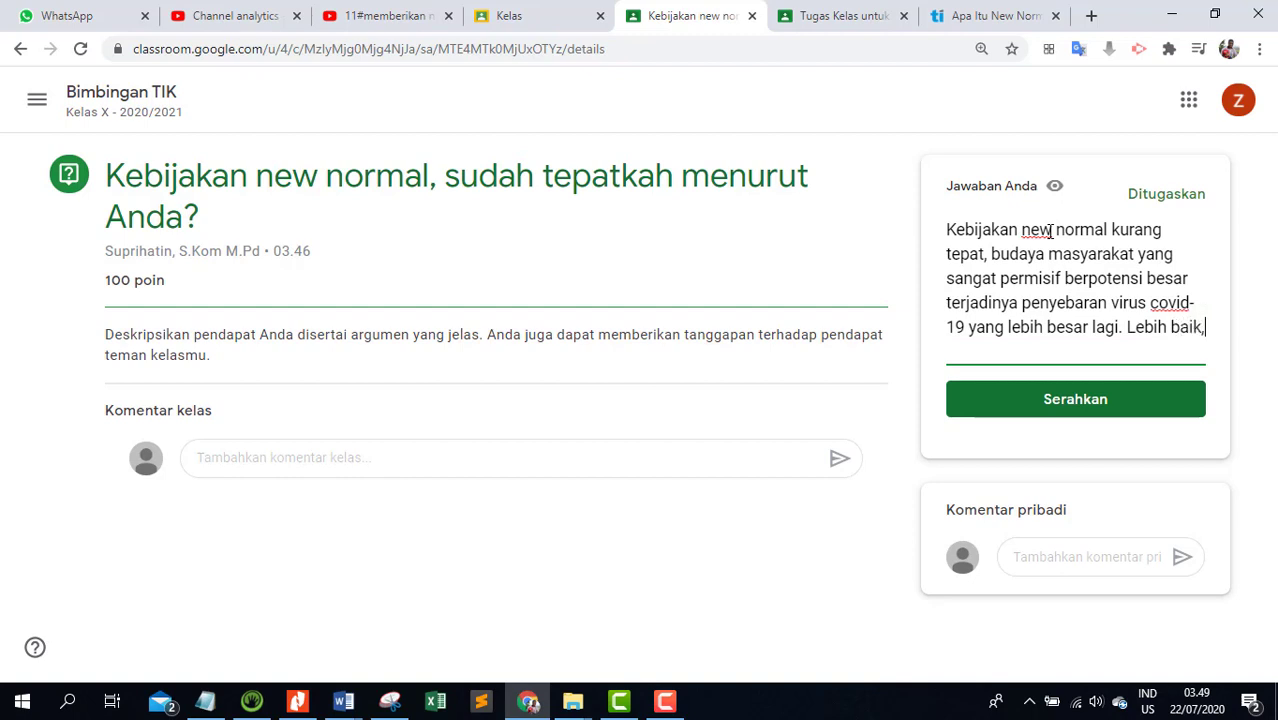
type(" fokus pada")
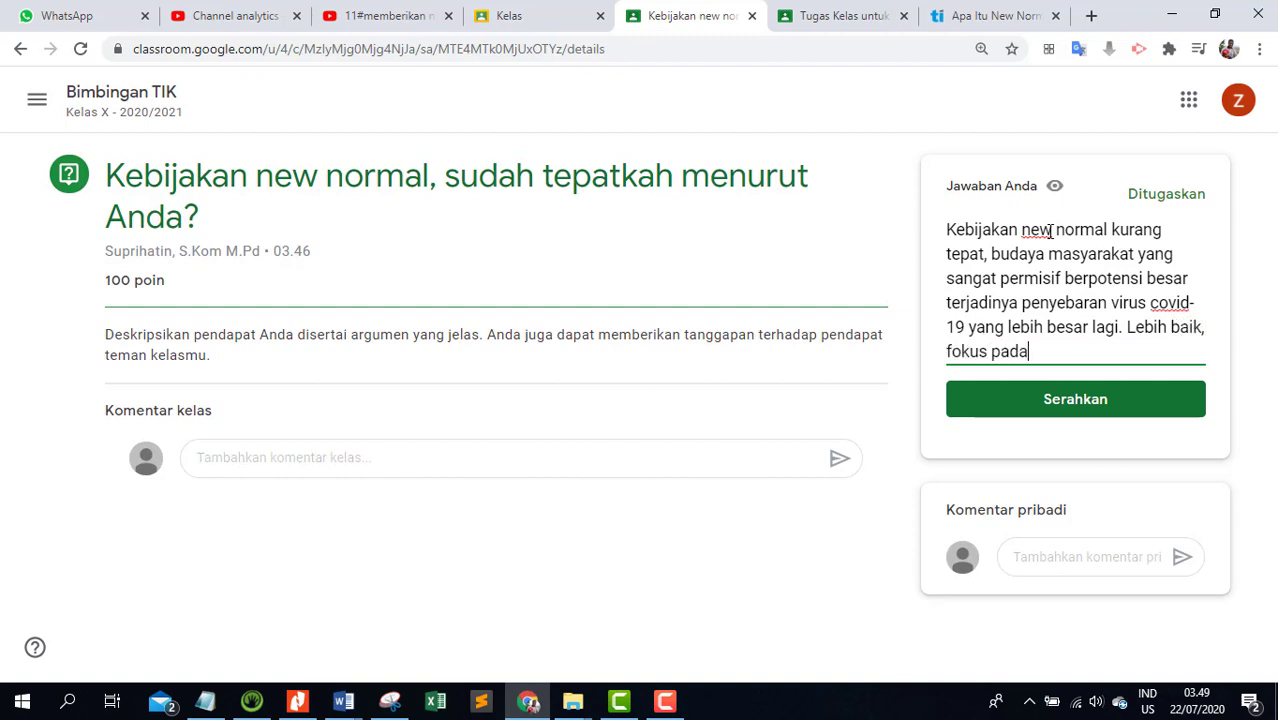
type(" pe")
type("encegahan")
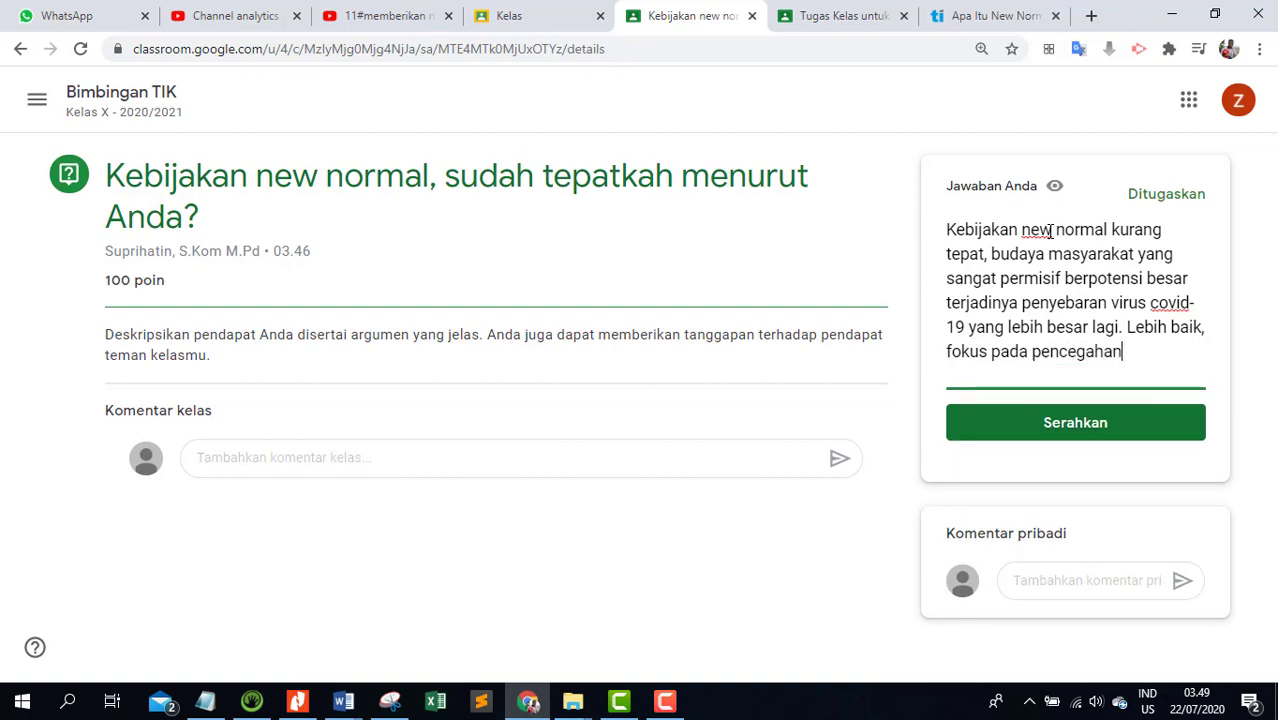
type(", setelah itu baru memiki")
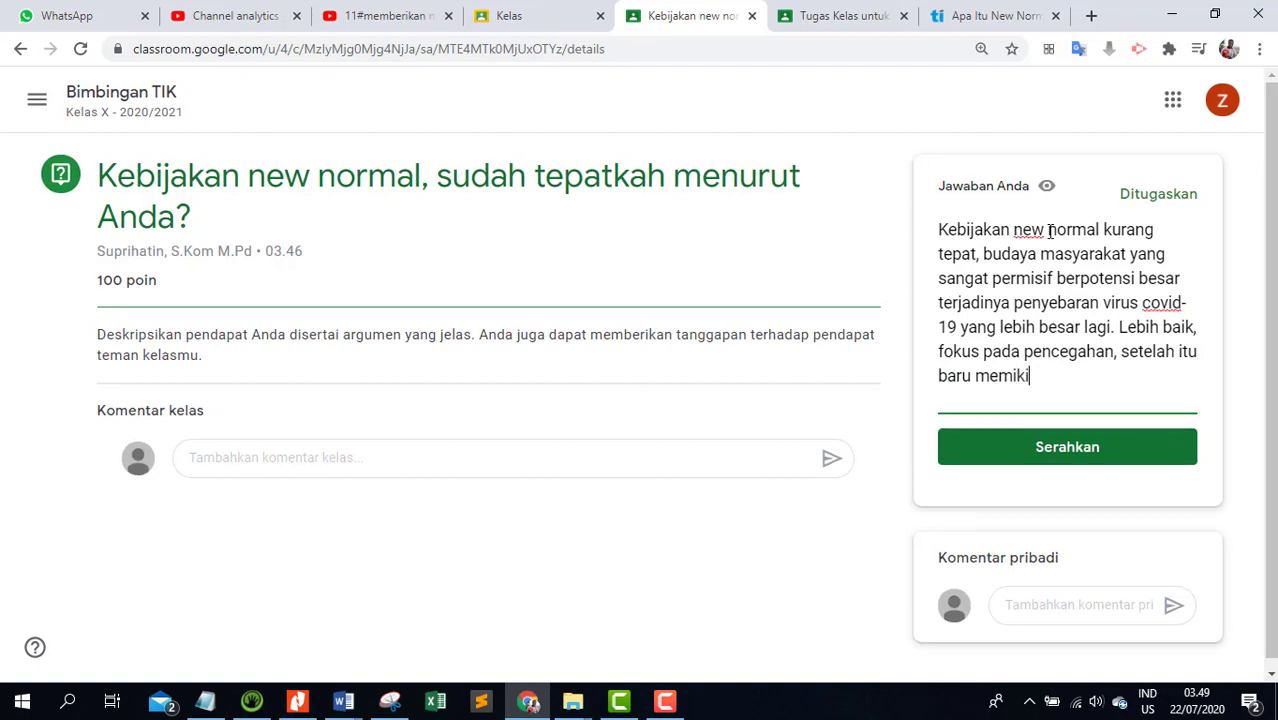
type("rkan pemi")
type("lihan ekonomi")
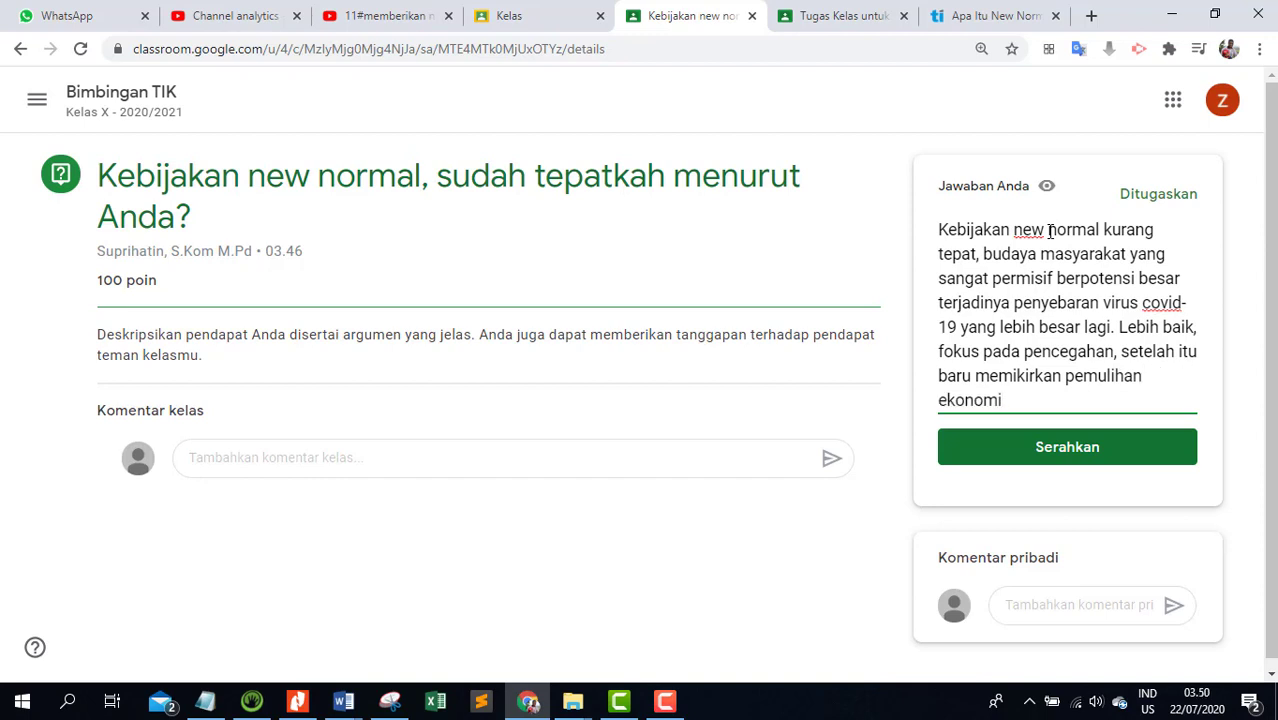
Step: Submit the student's answer, confirming that it cannot be changed, and view the classmates' answers
scroll(994, 358, "down", 1)
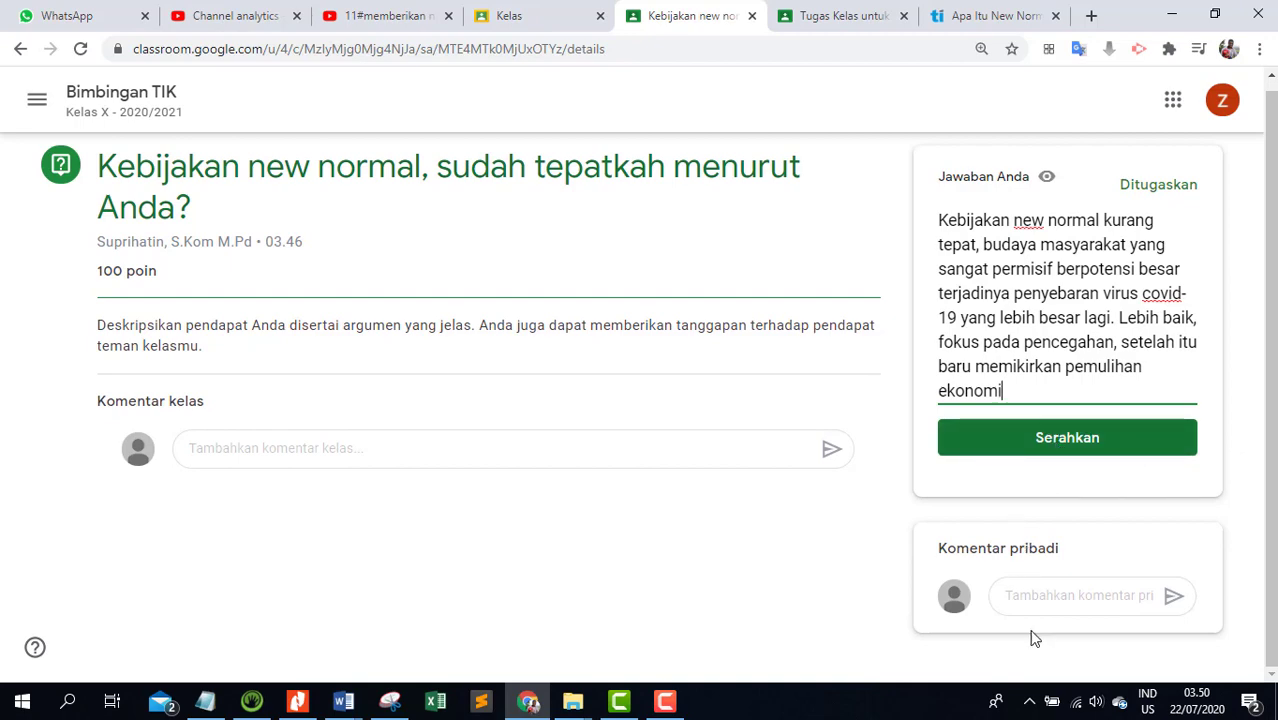
left_click(1070, 440)
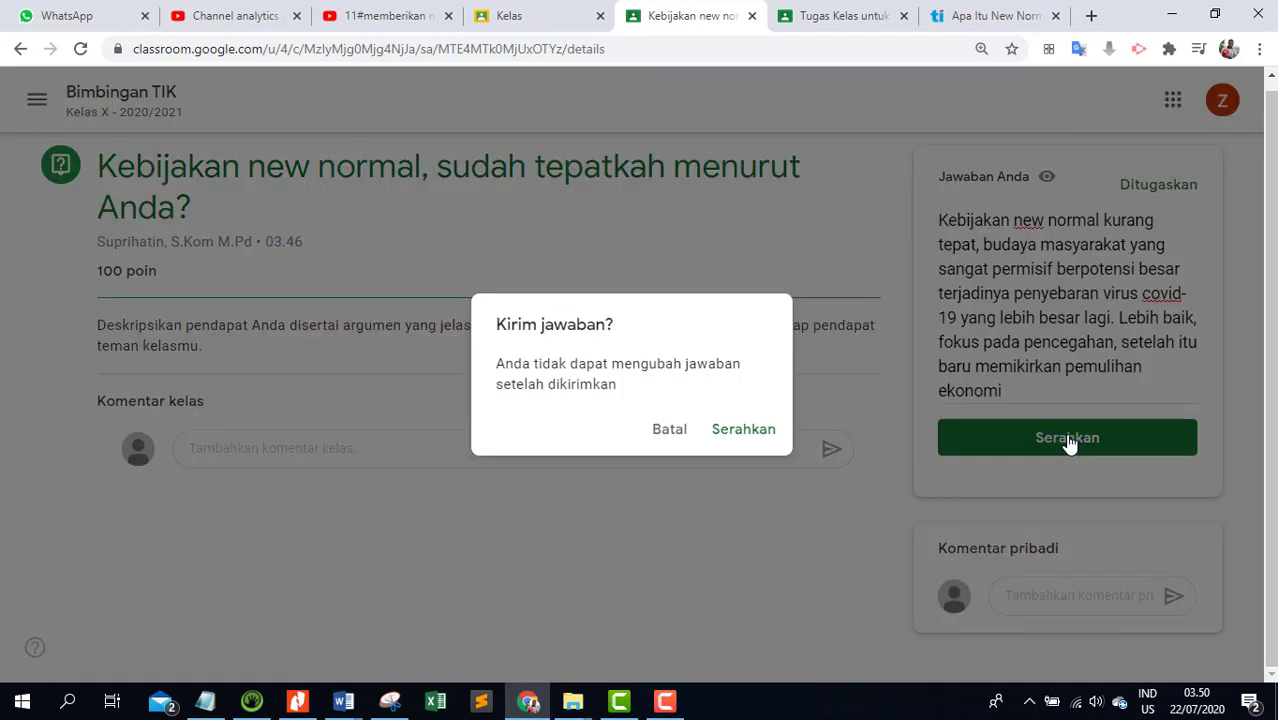
left_click(745, 430)
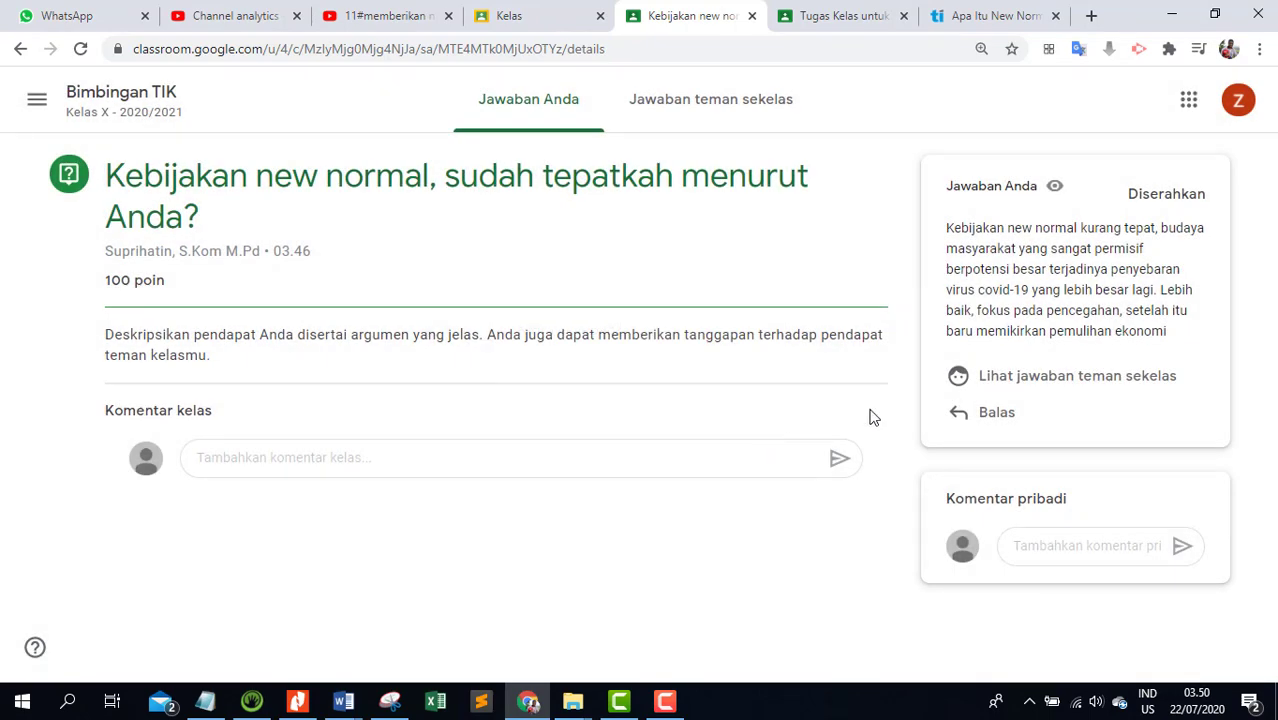
left_click(1012, 377)
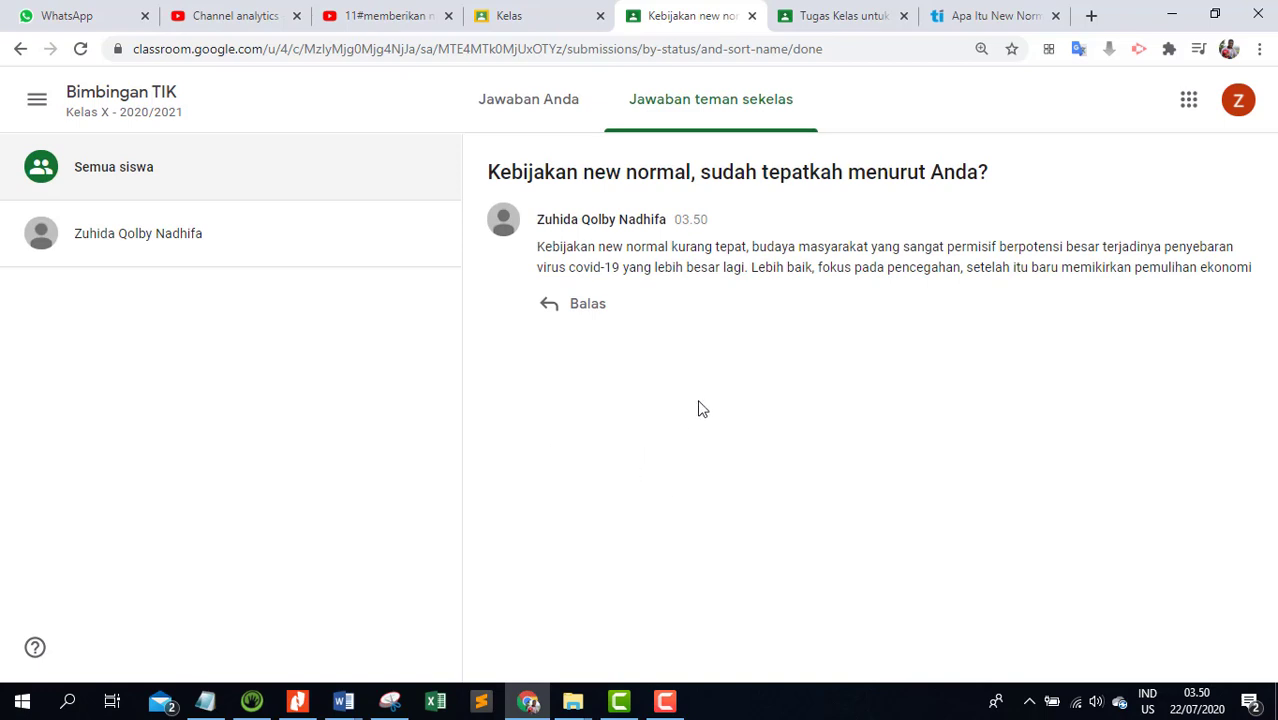
Step: Switch to the teacher's Classroom, review the submitted answer to the new normal question and open a reply field under it
left_click(840, 16)
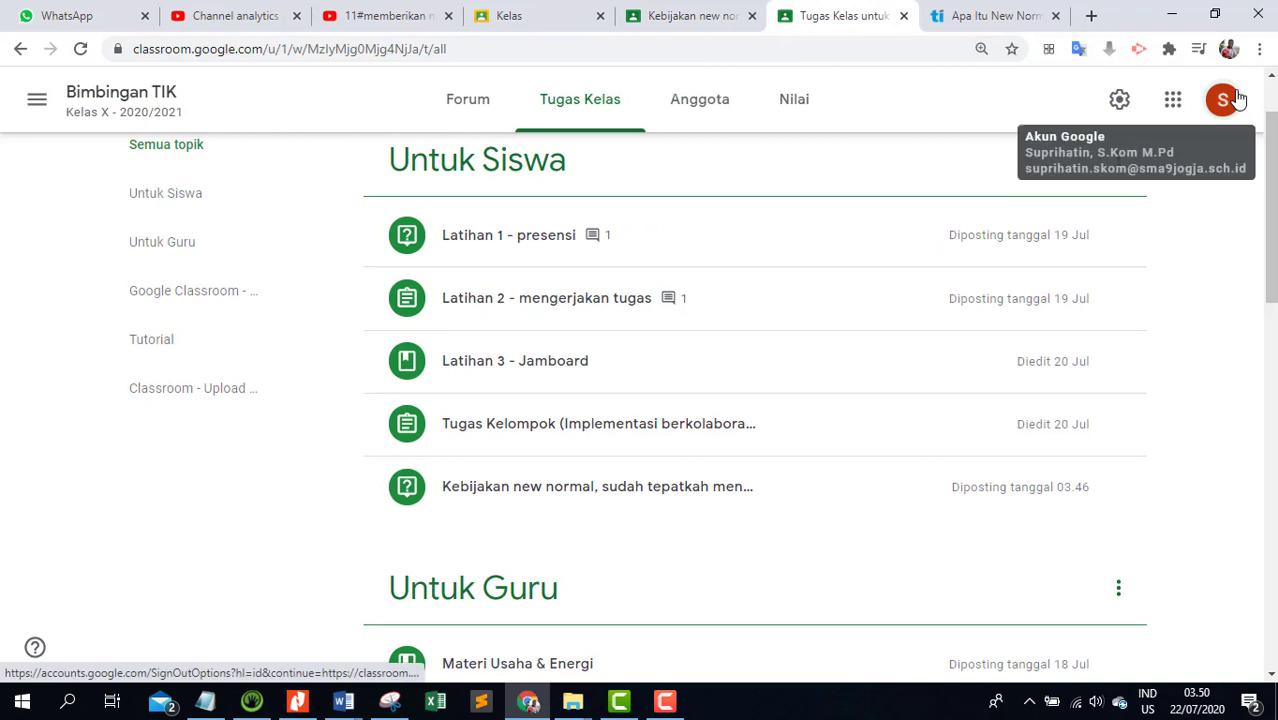
left_click(653, 488)
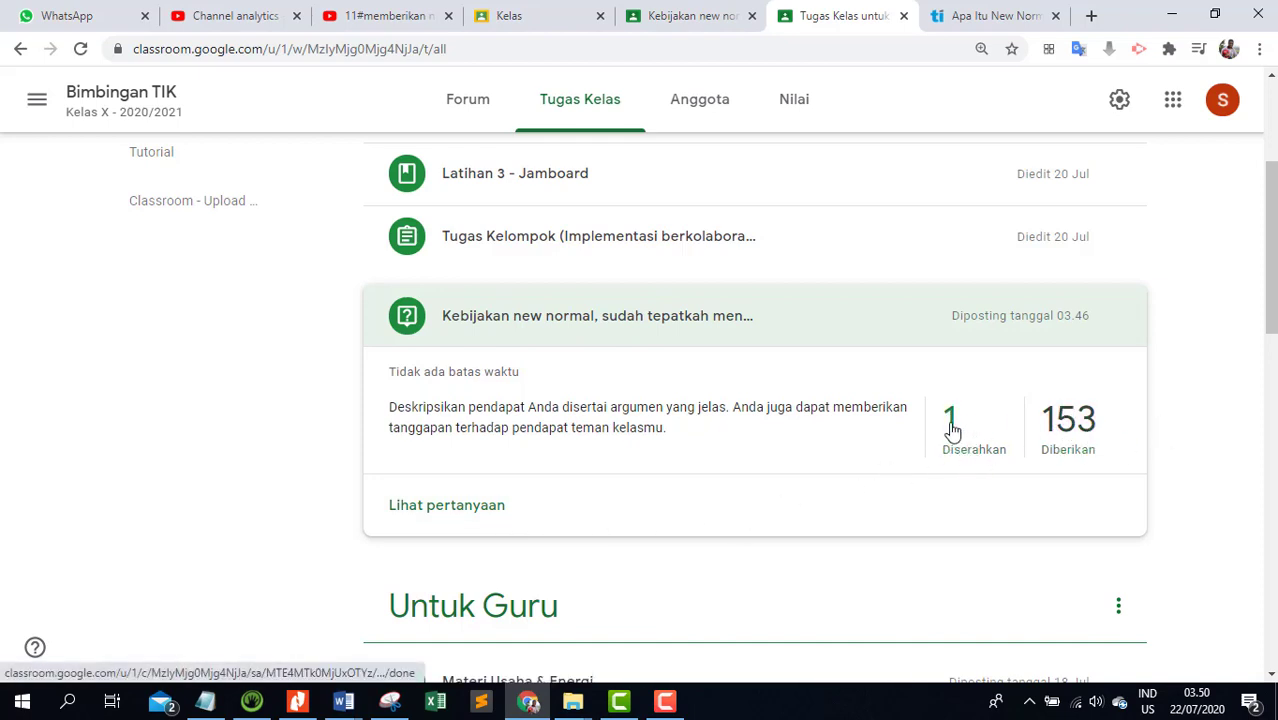
left_click(951, 427)
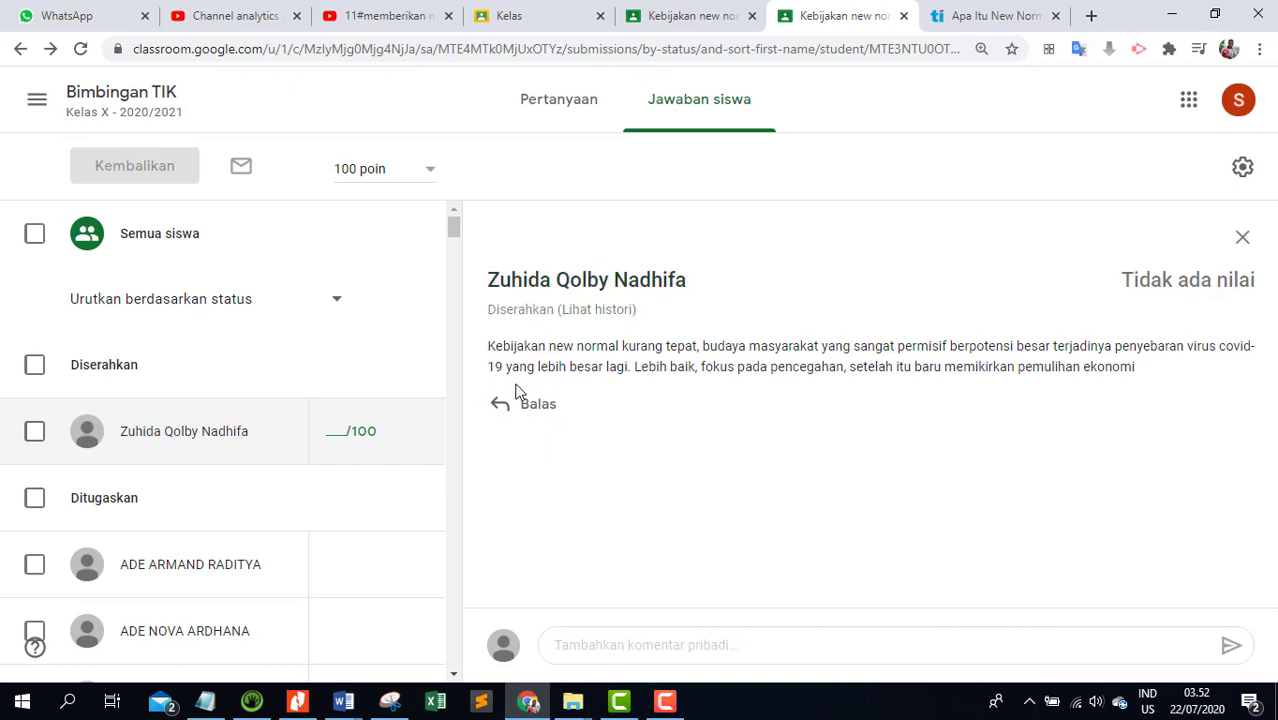
left_click_drag(597, 346, 1105, 370)
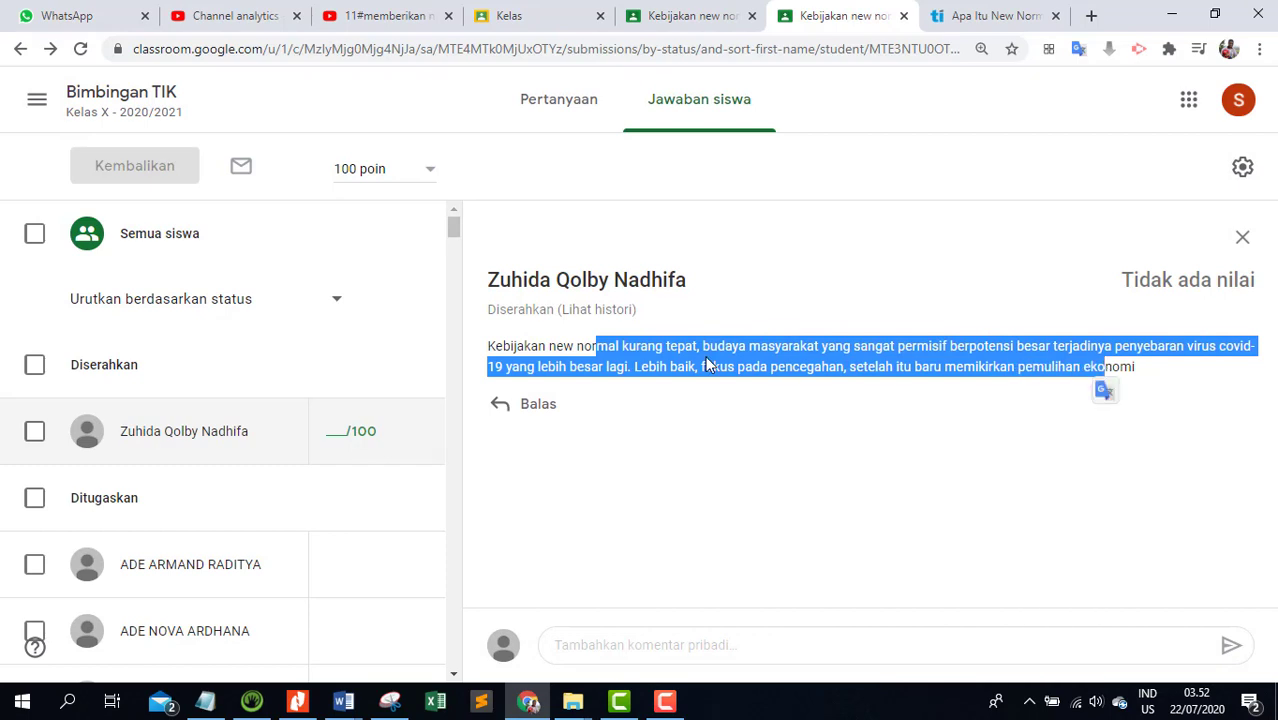
left_click(662, 363)
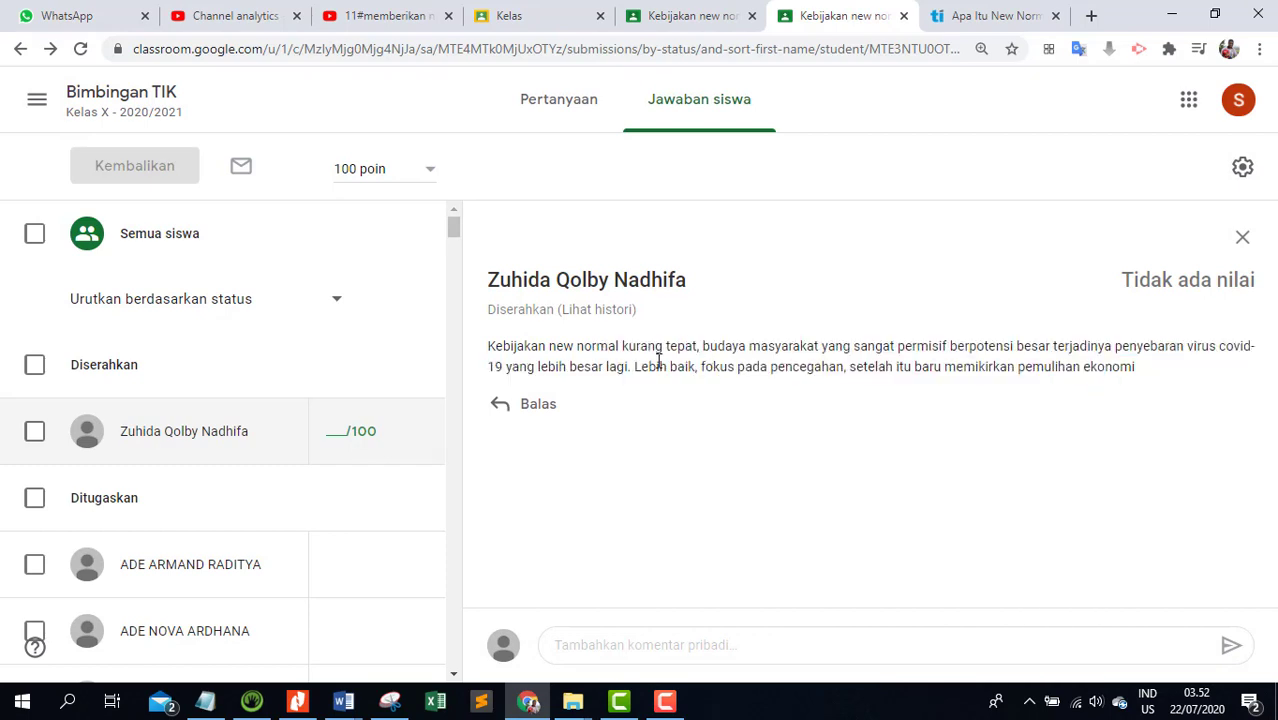
left_click(521, 414)
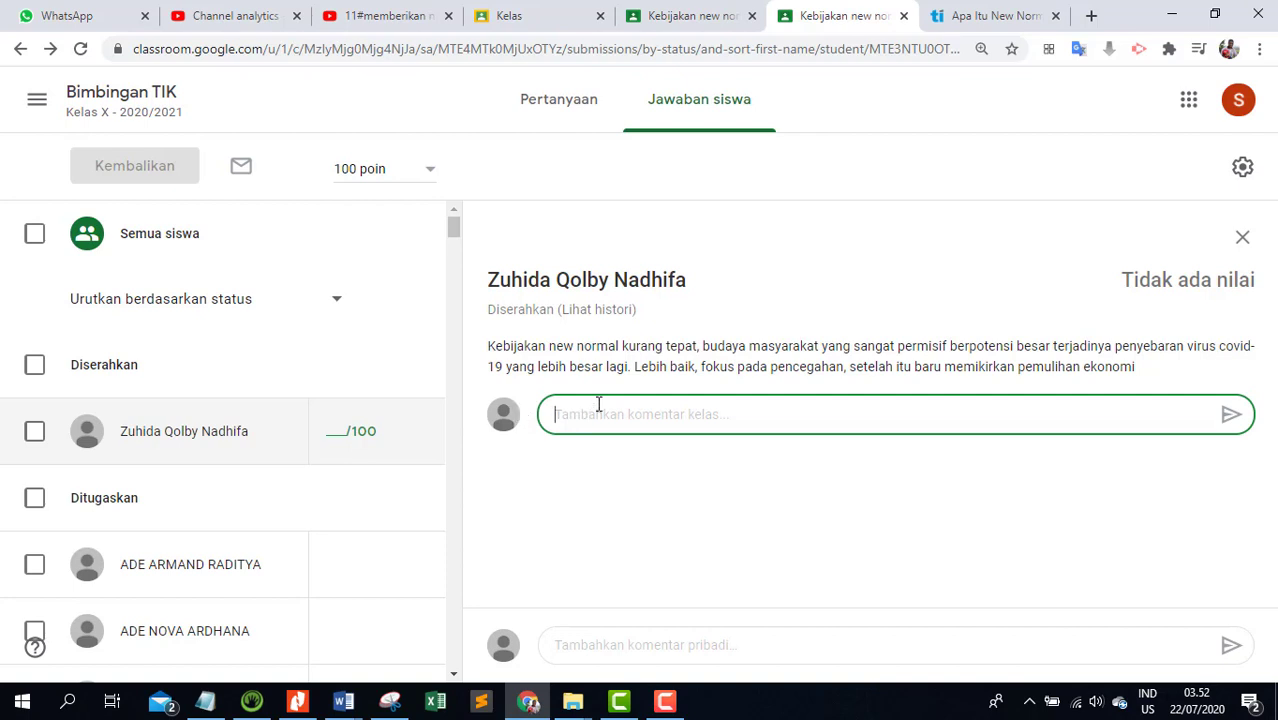
Step: Grade the student's submitted answer 89 out of 100 and return it to the student
left_click(348, 432)
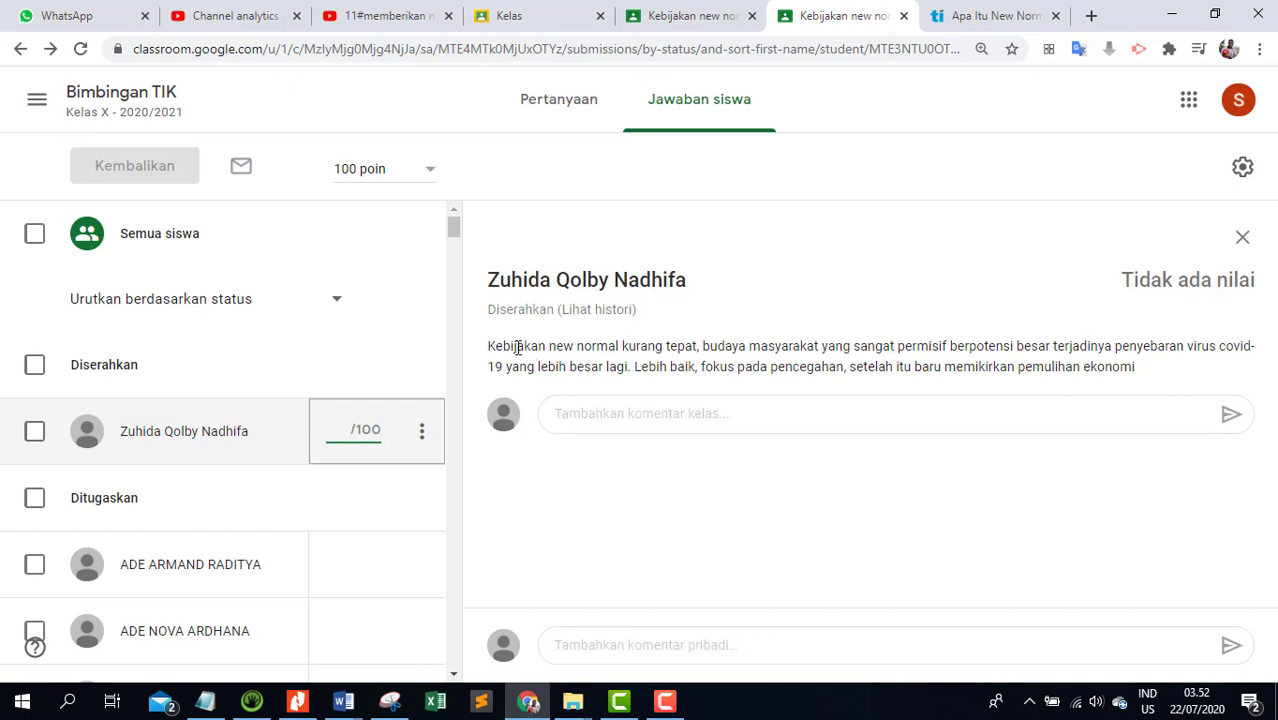
type("89")
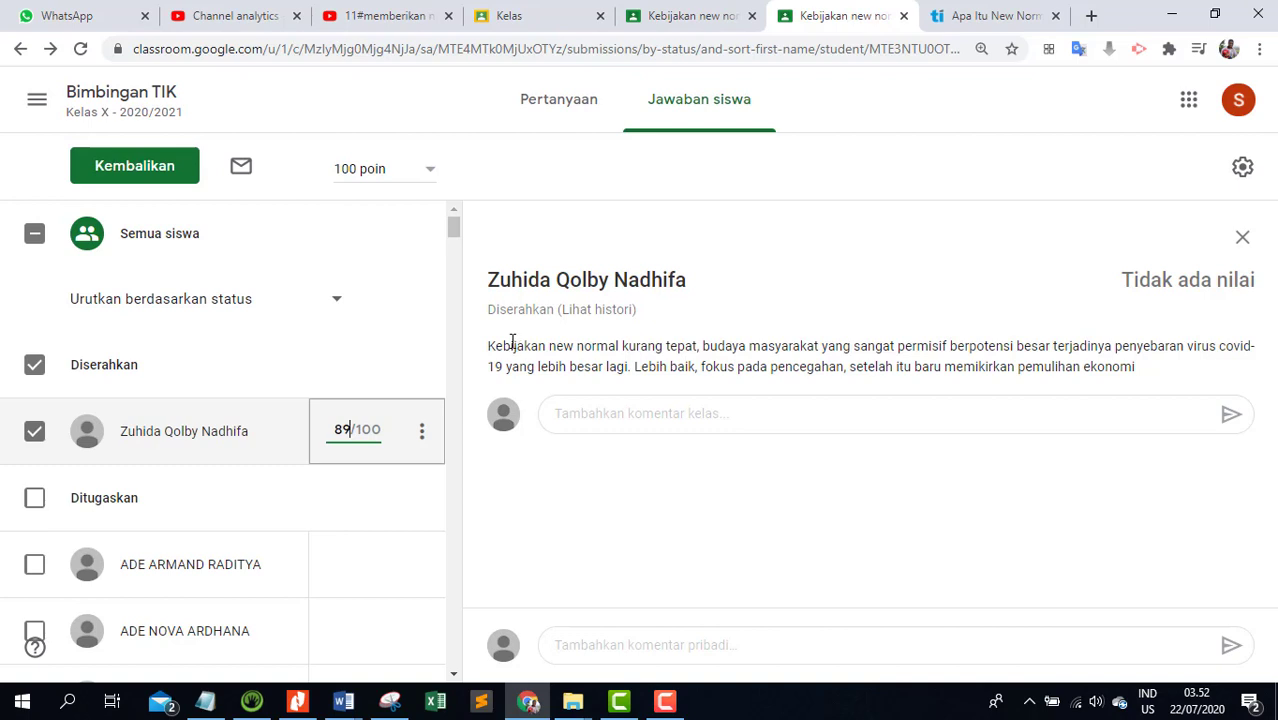
left_click(422, 432)
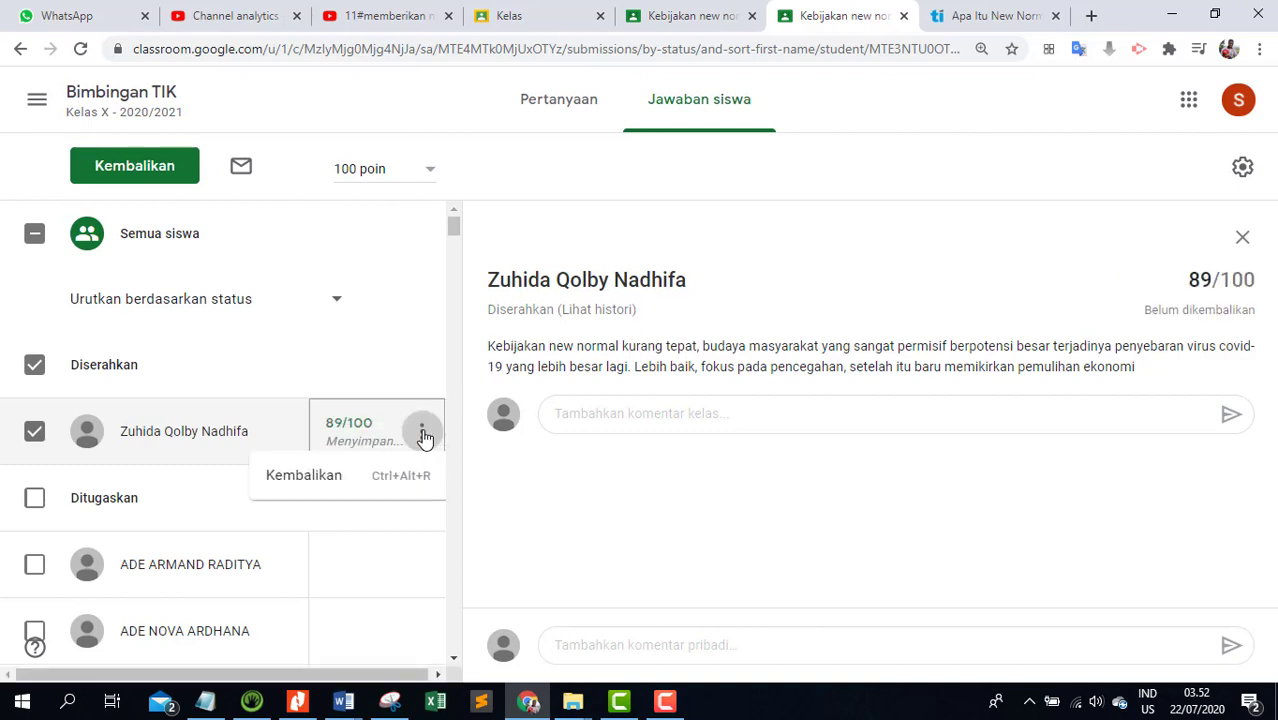
left_click(308, 488)
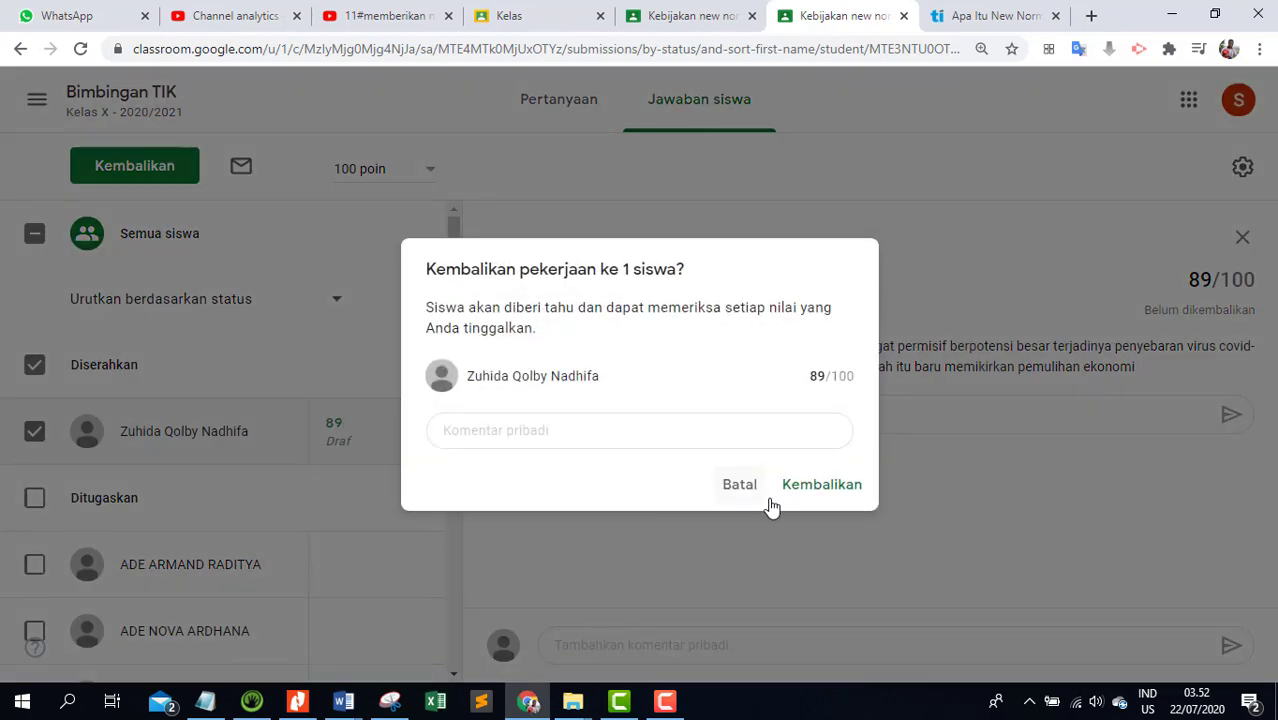
left_click(824, 489)
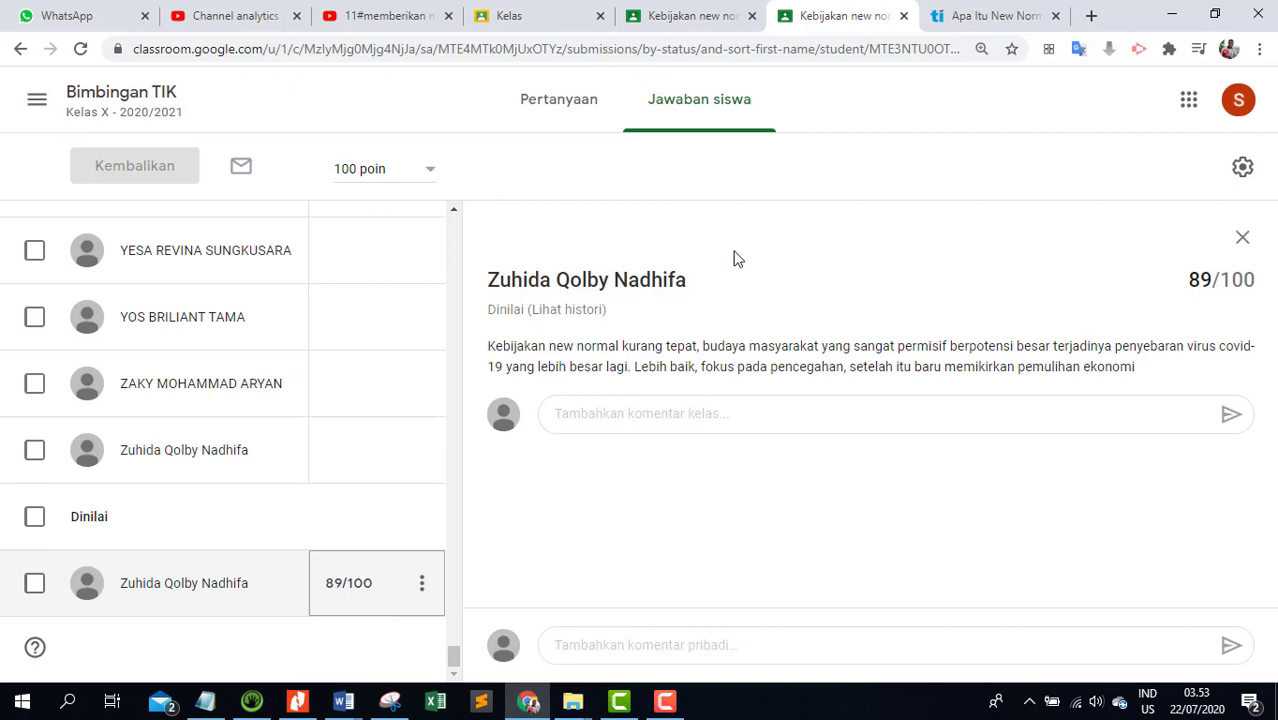
Step: Switch back to the student's Classroom and check the returned grade on the new normal question's page
left_click(661, 19)
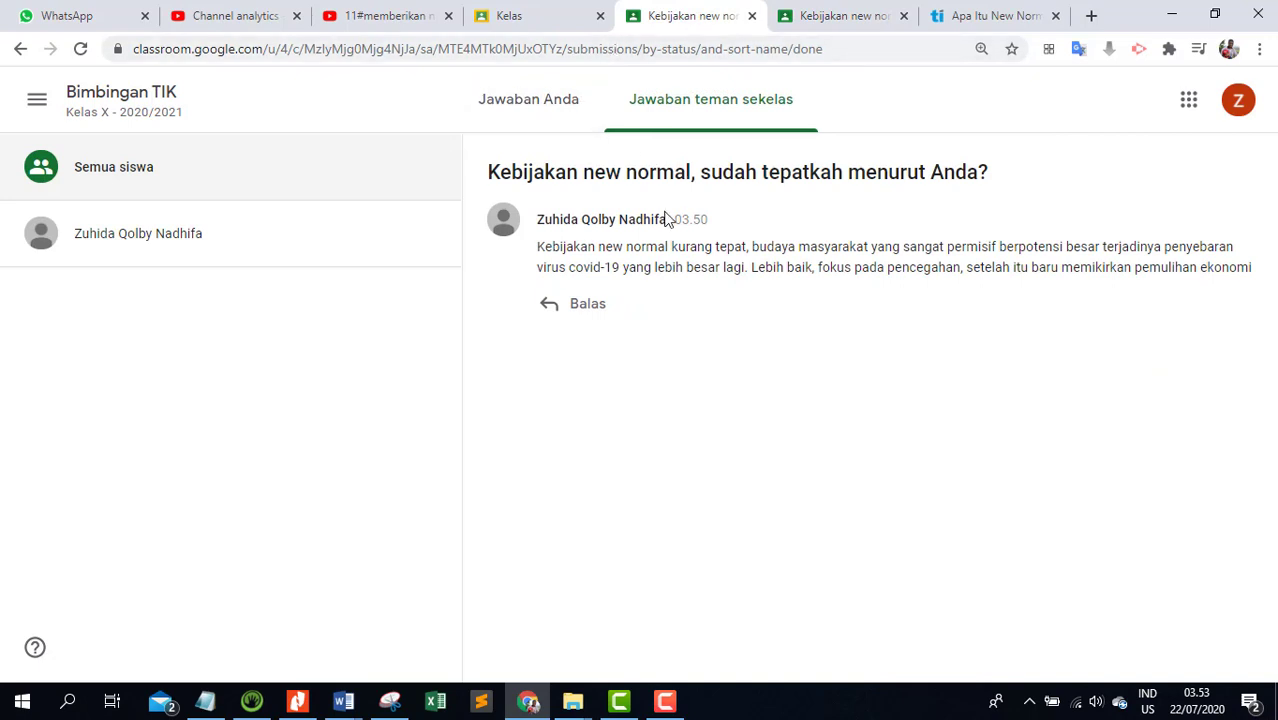
left_click(143, 103)
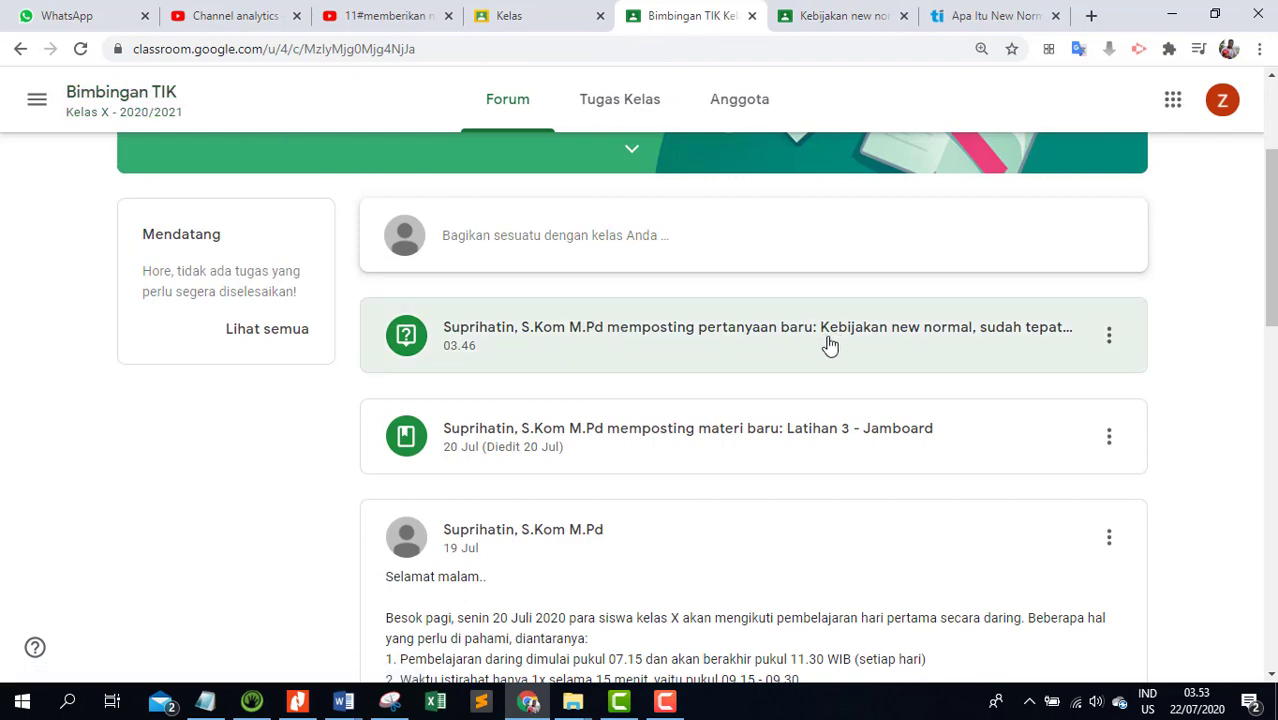
left_click(775, 343)
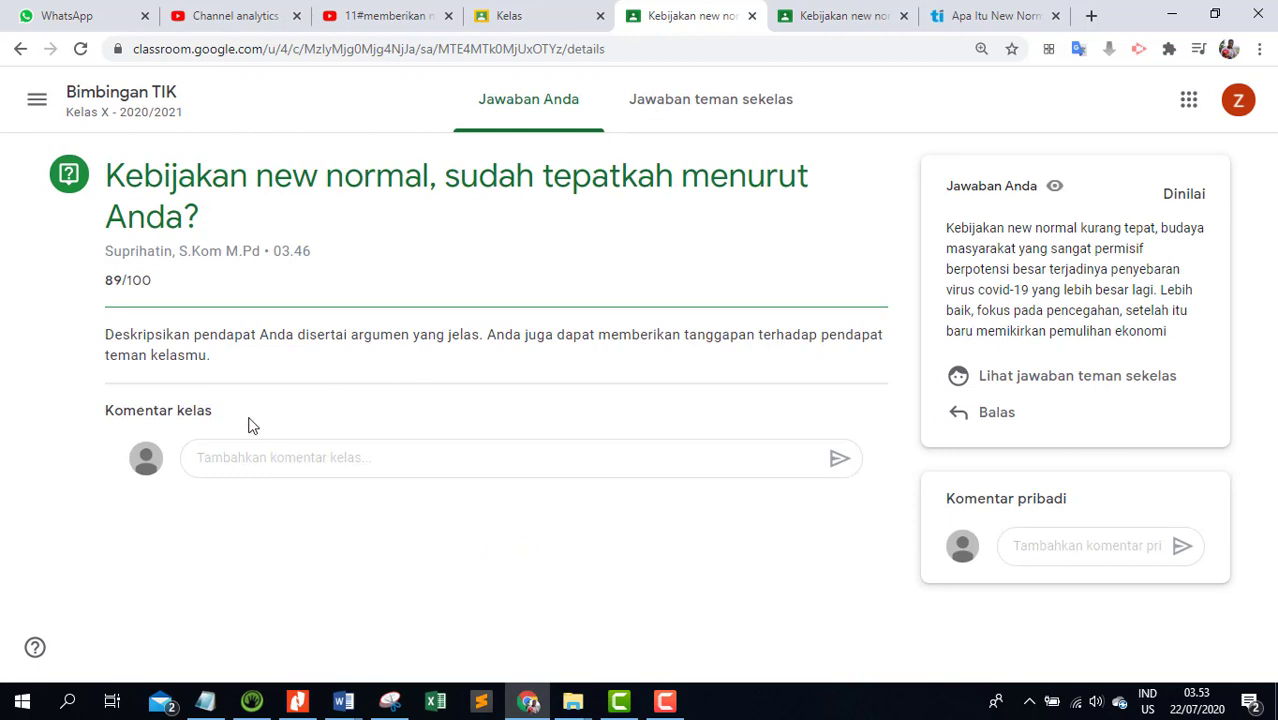
left_click_drag(94, 280, 205, 286)
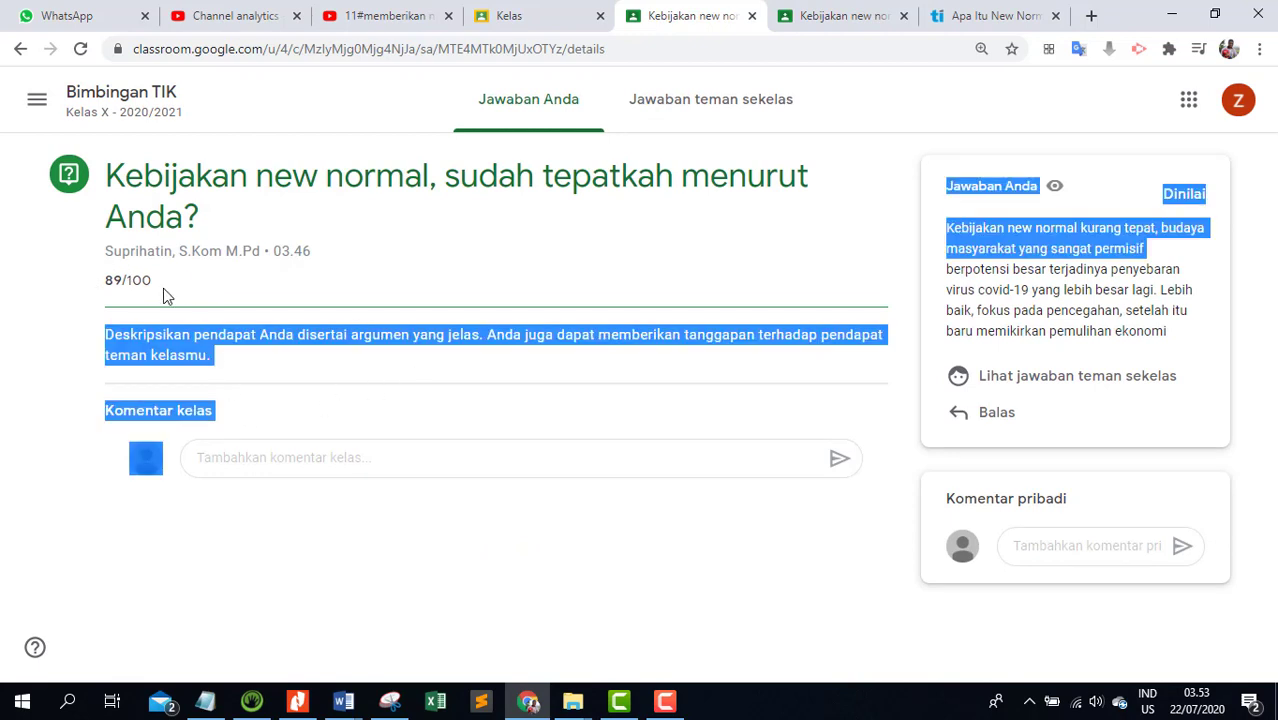
left_click(158, 289)
mouse_move(108, 279)
left_mouse_down()
mouse_move(180, 290)
mouse_move(100, 284)
left_mouse_up()
left_click(172, 289)
left_click(342, 272)
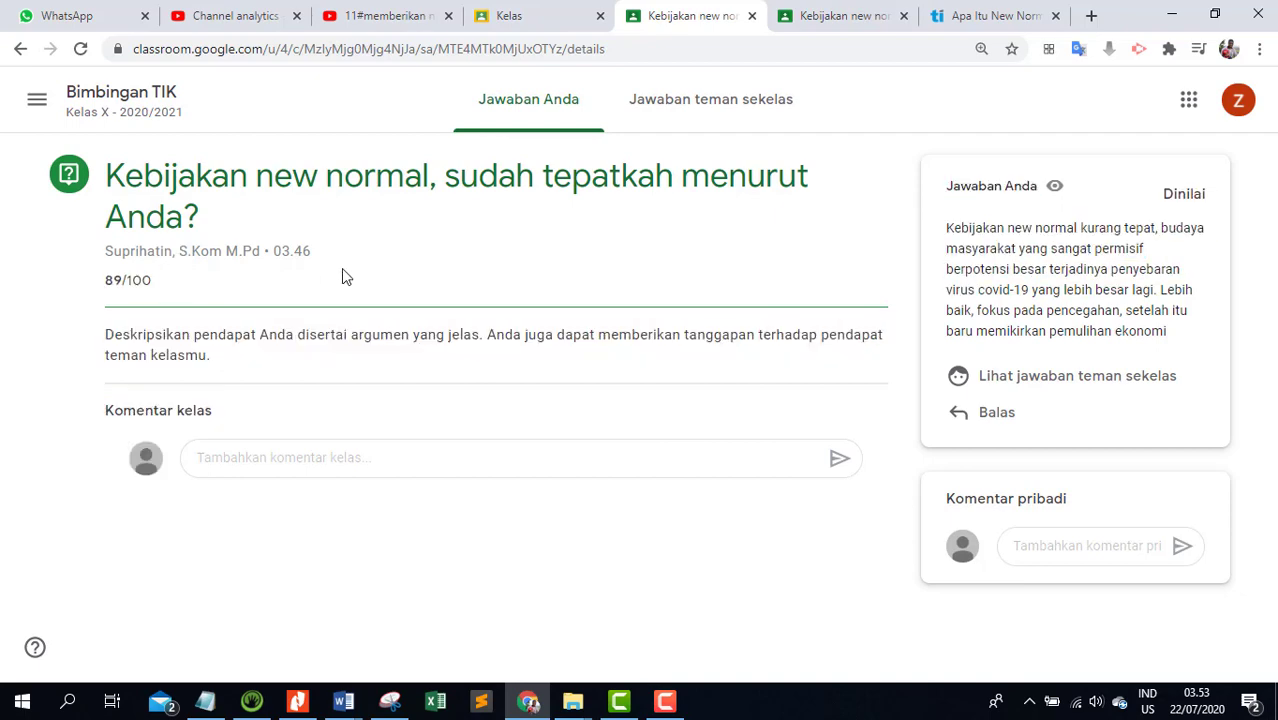
Step: Switch to the second student account's Classroom and open the new normal question from the Bimbingan TIK forum
left_click(537, 25)
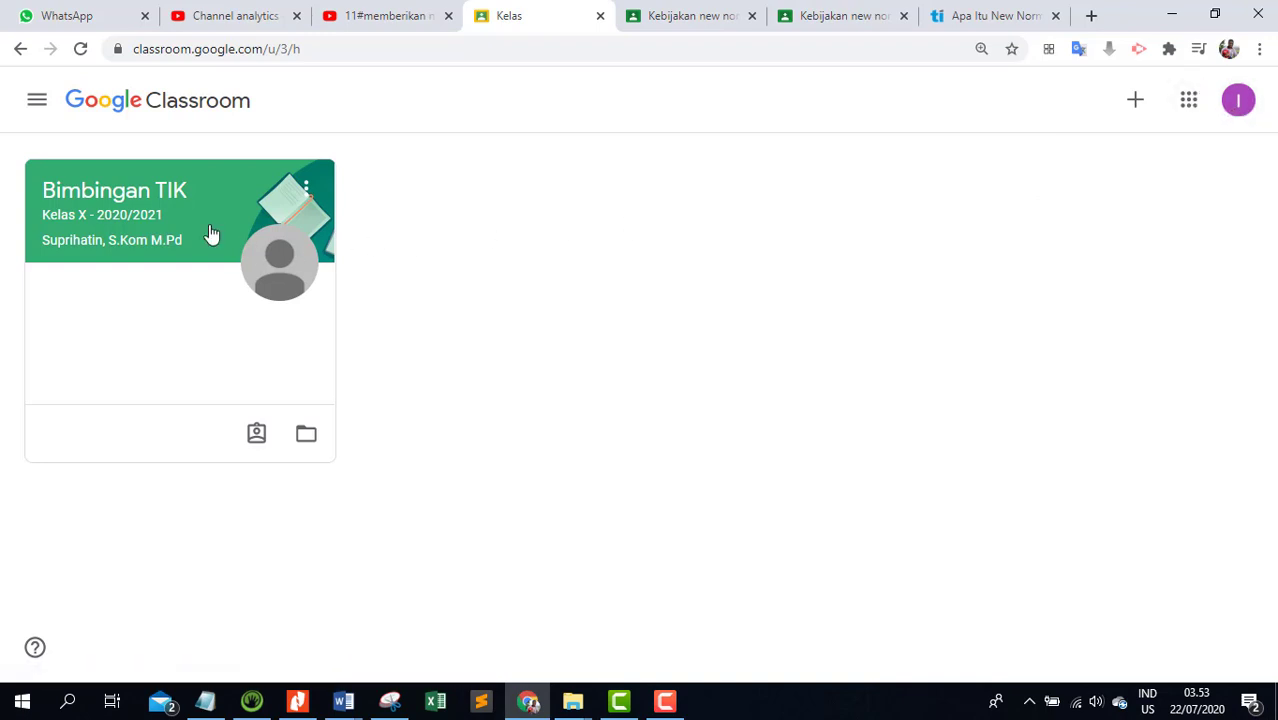
left_click(114, 194)
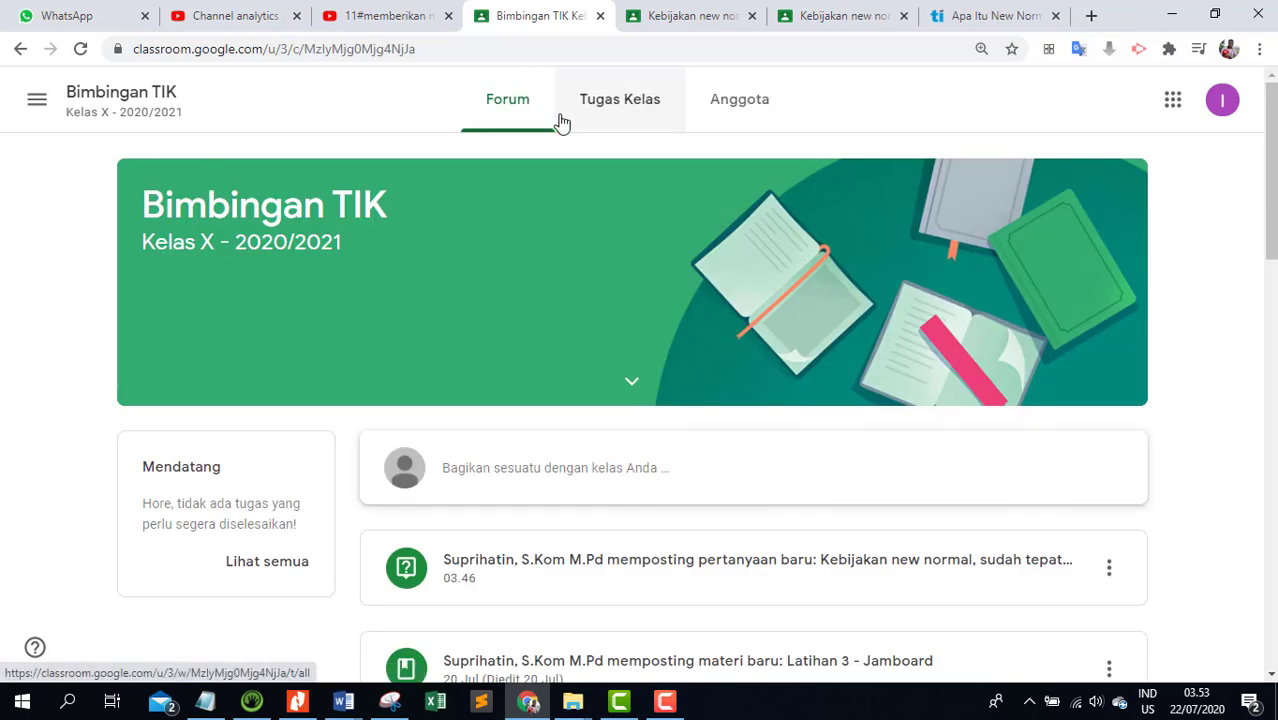
scroll(603, 256, "down", 1)
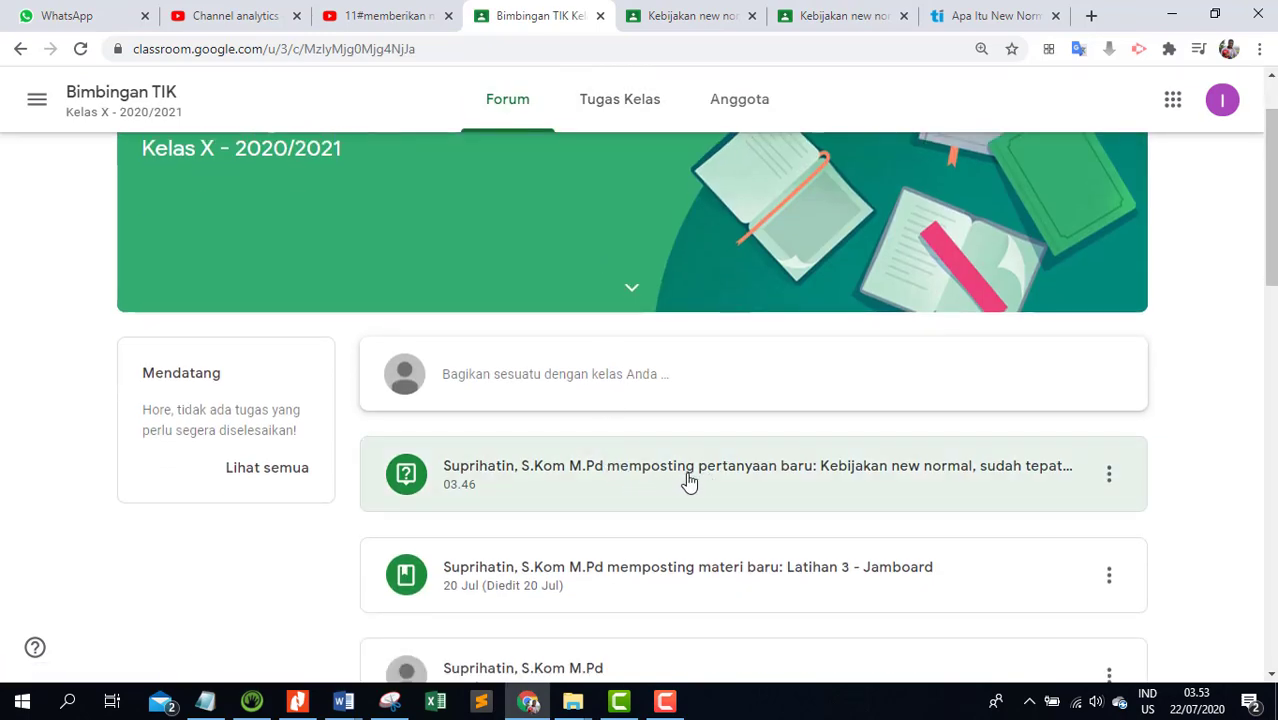
left_click(689, 482)
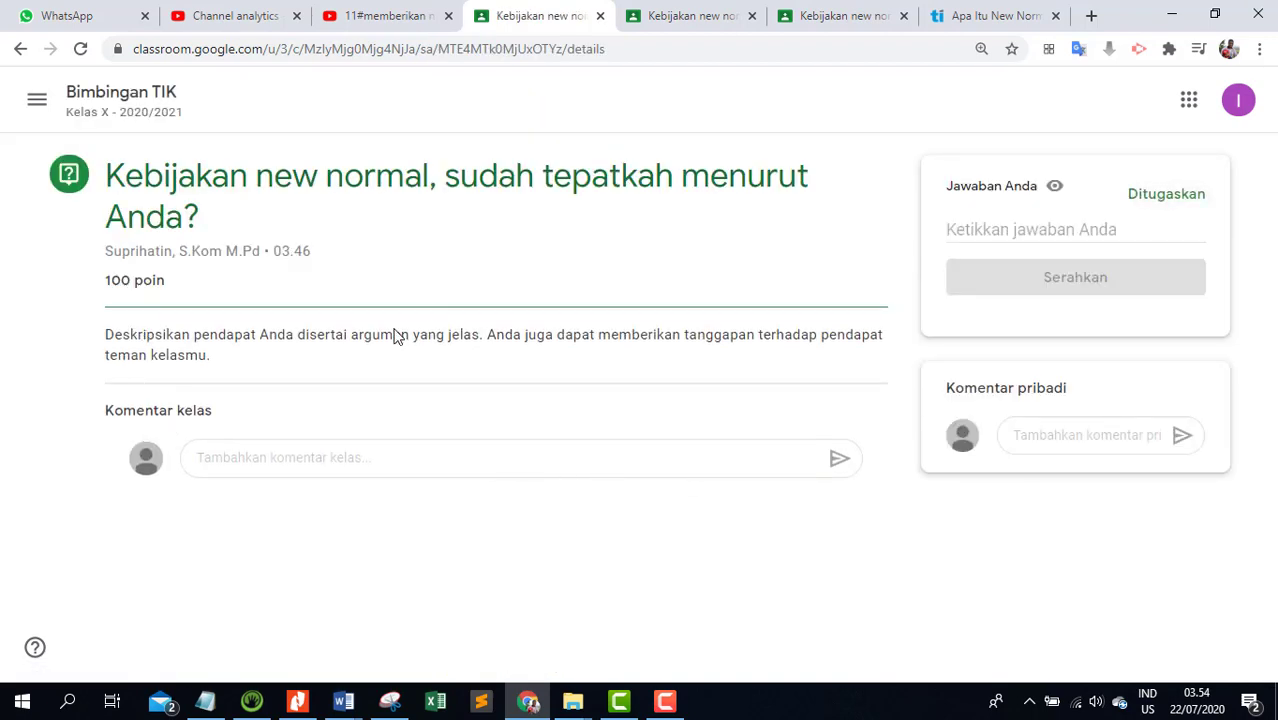
Step: Begin the answer with "Saya sangat setuju. melihat 2 bulan terakhir aktivitas masyarakat yang sangat terbatas dan persediaan makanan yang terbatas."
left_click(1003, 233)
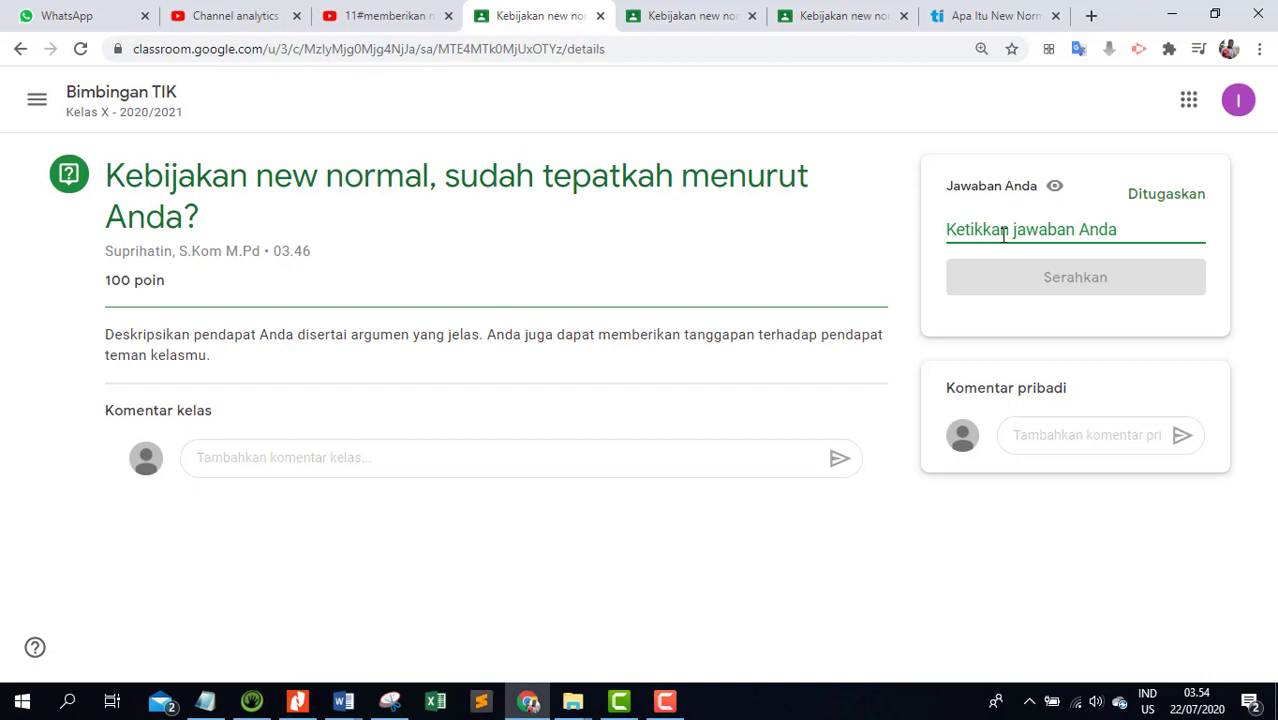
type("Saya ")
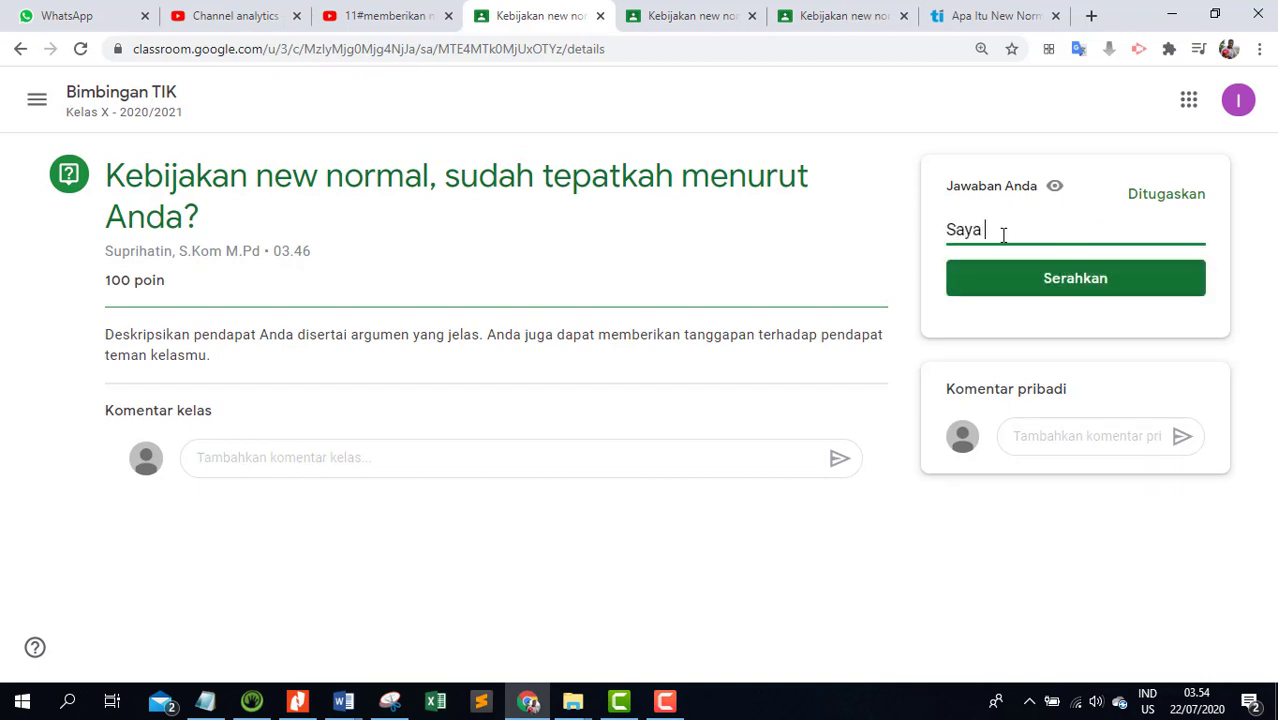
type("sangat setuju, ")
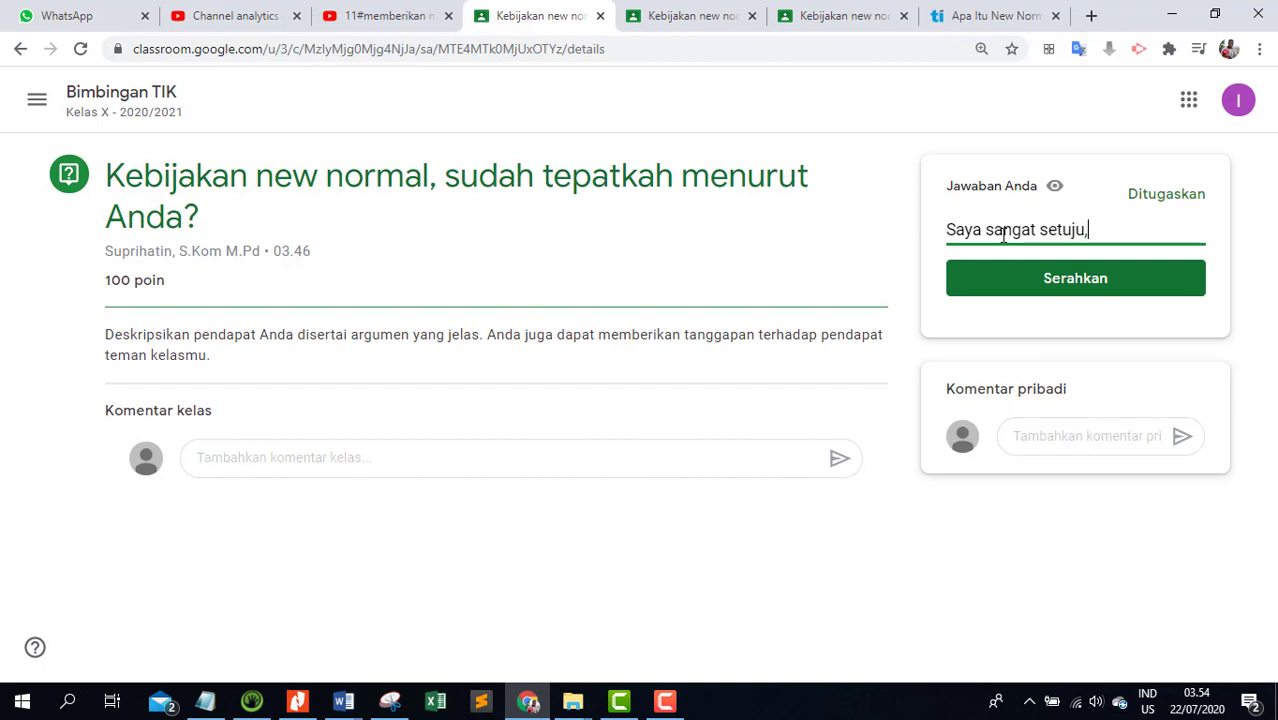
key("BackSpace")
key("BackSpace")
type(". melihat 2 bulan")
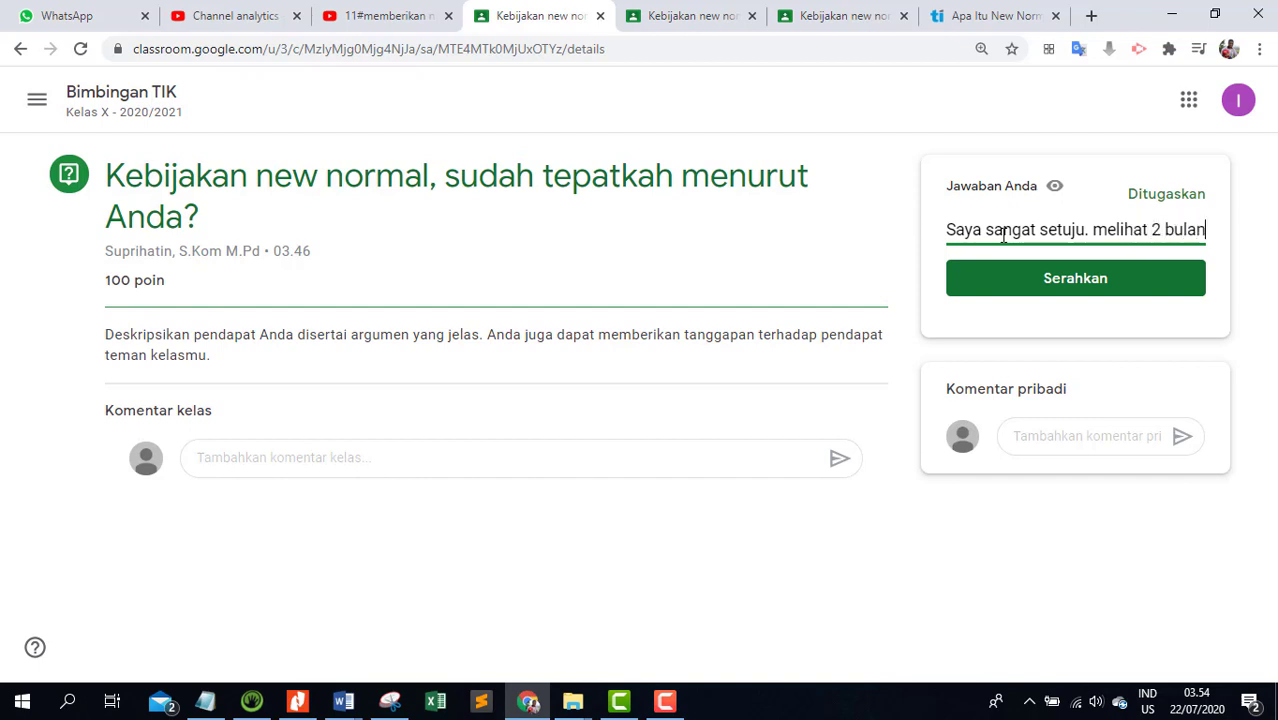
type(" ak")
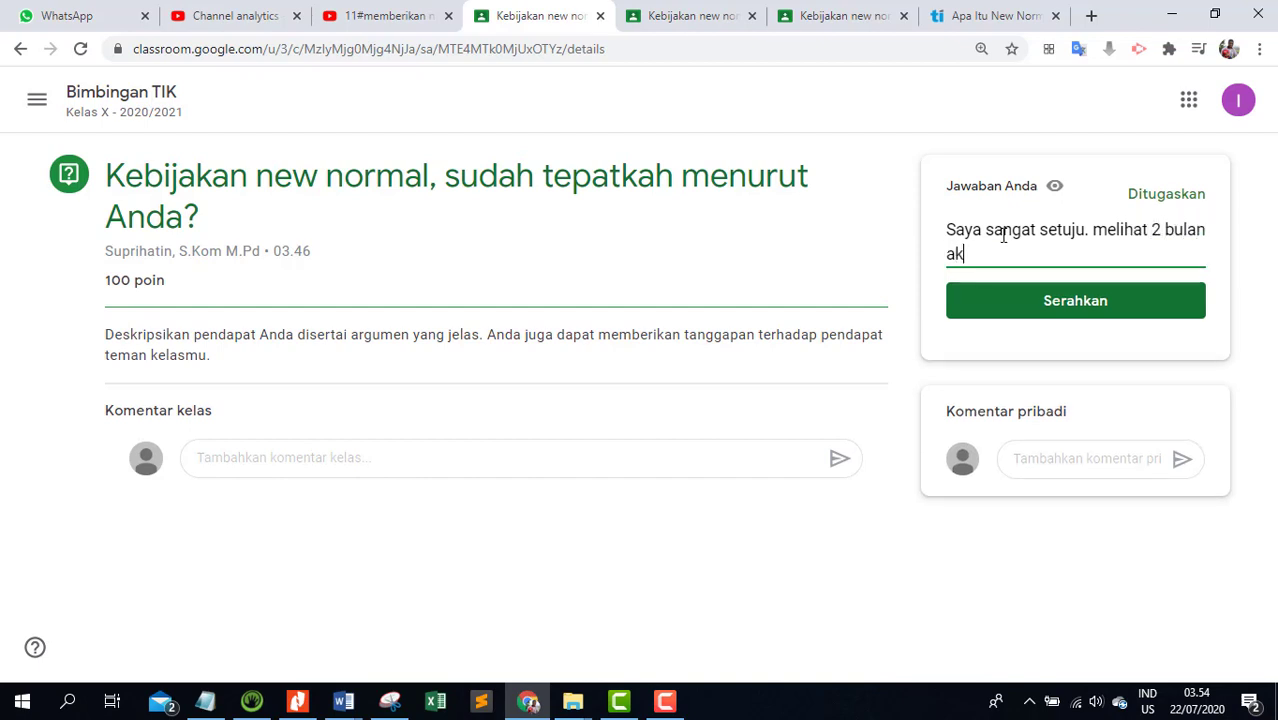
key("BackSpace")
key("BackSpace")
key("BackSpace")
type("terakh")
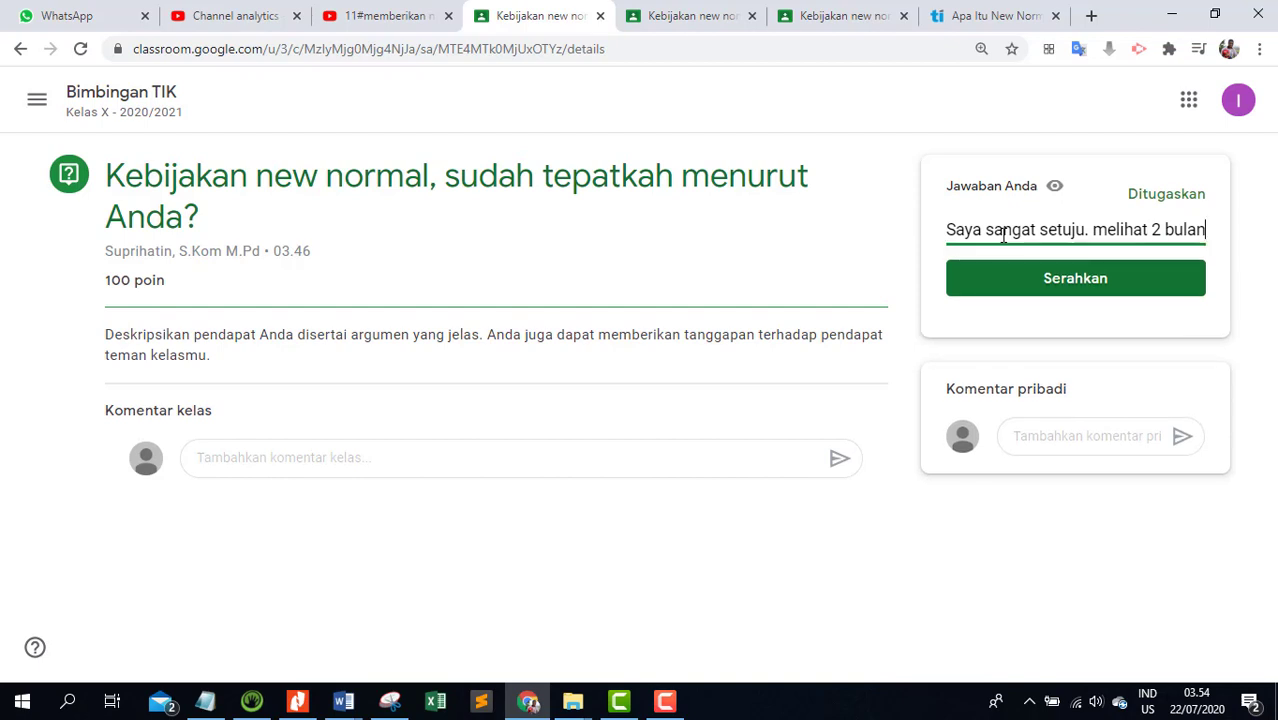
type("ir ")
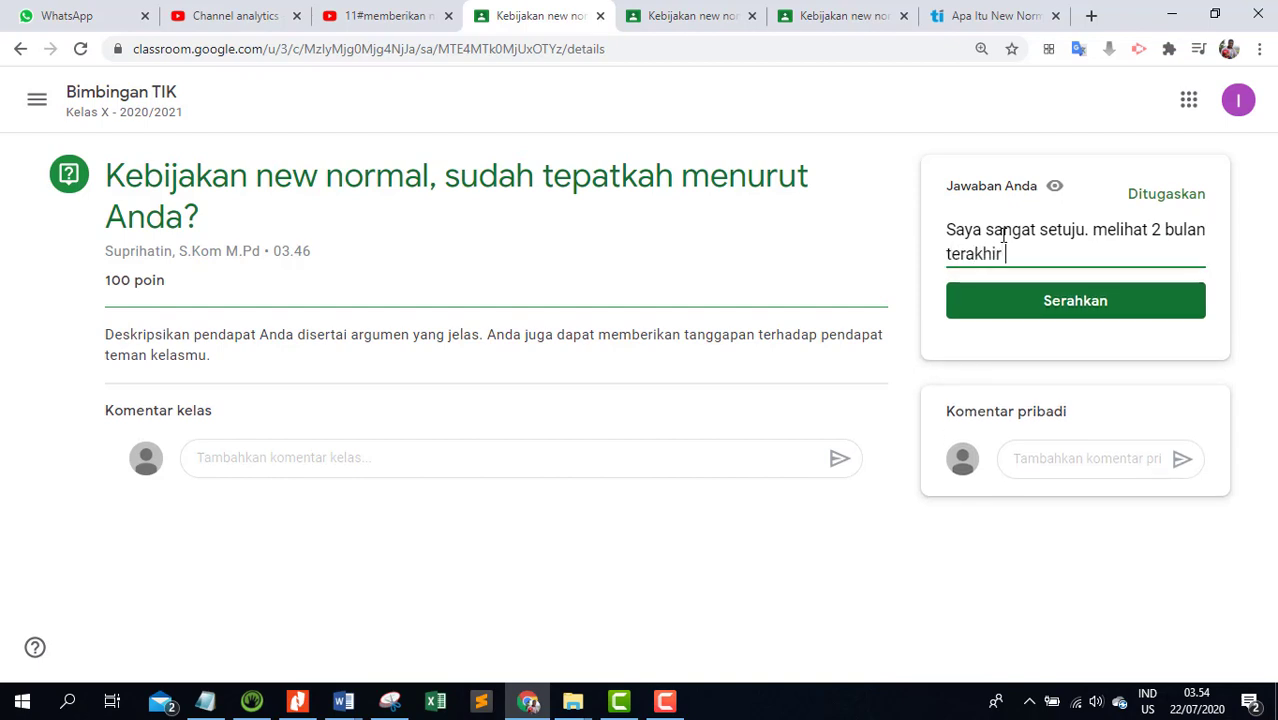
type("aktivitas masyarakat ya")
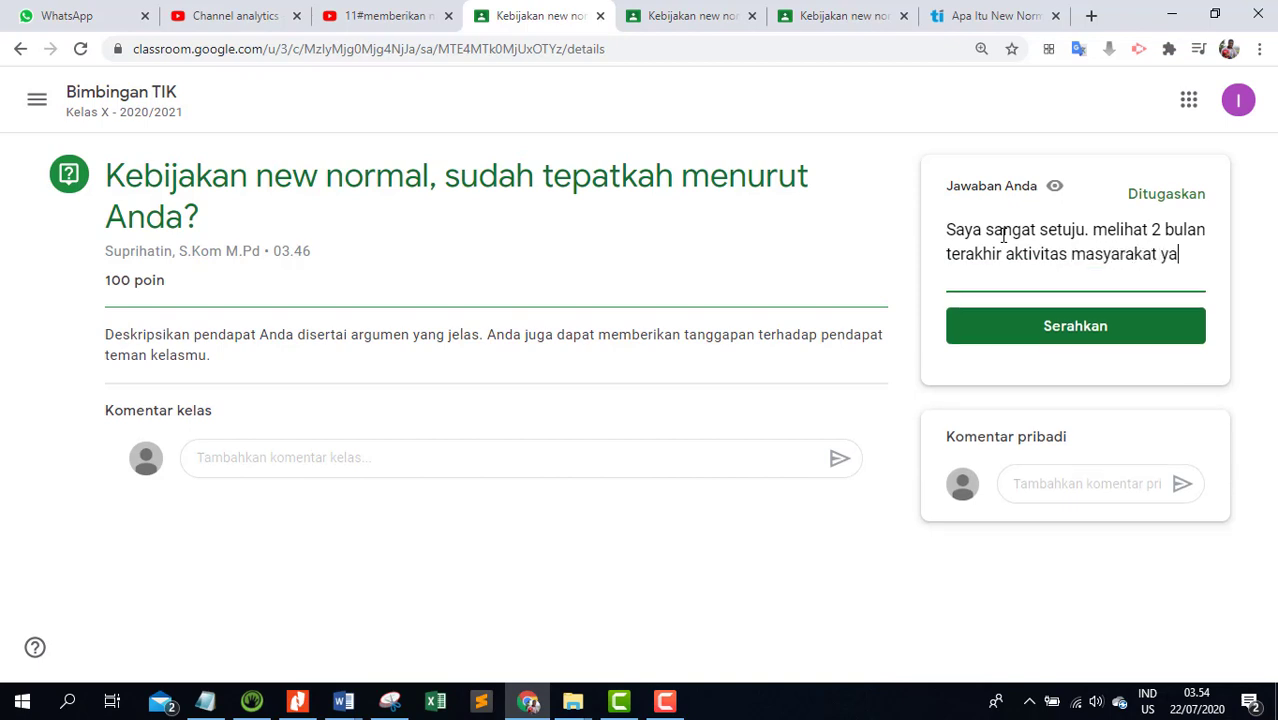
type("ng sangat terbatas,")
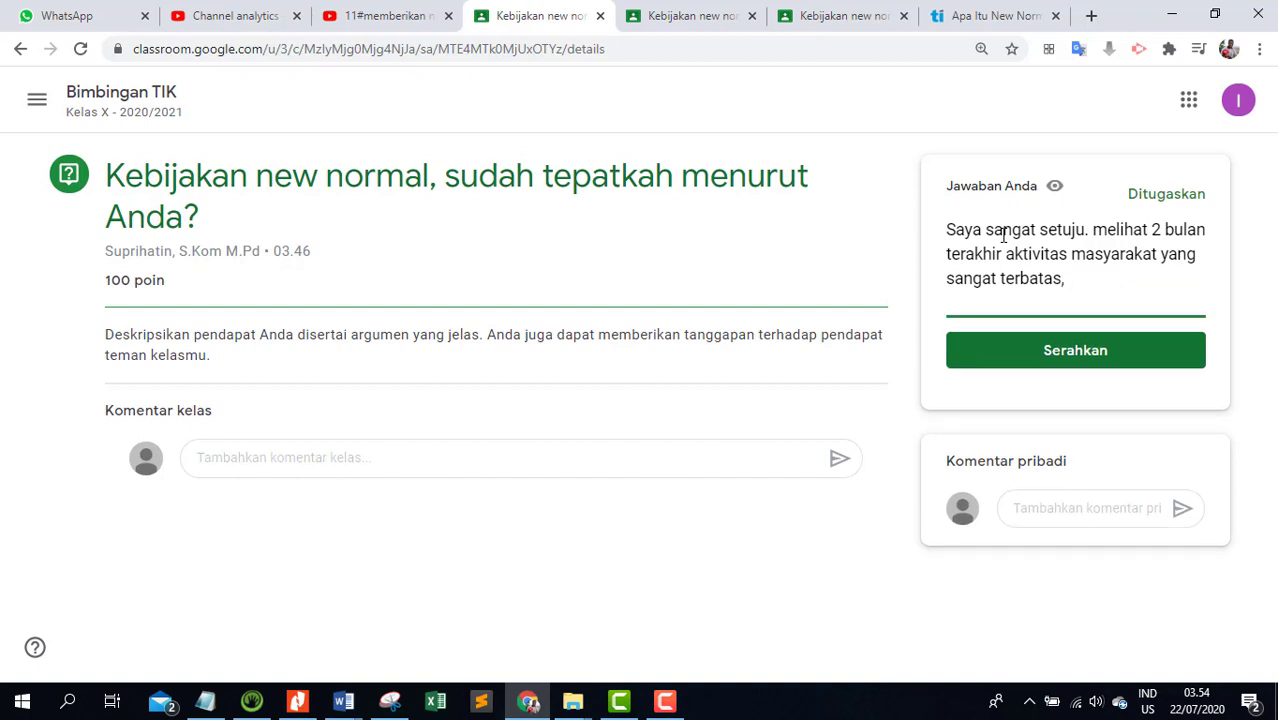
key("BackSpace")
key("BackSpace")
type("dan persediaan maka")
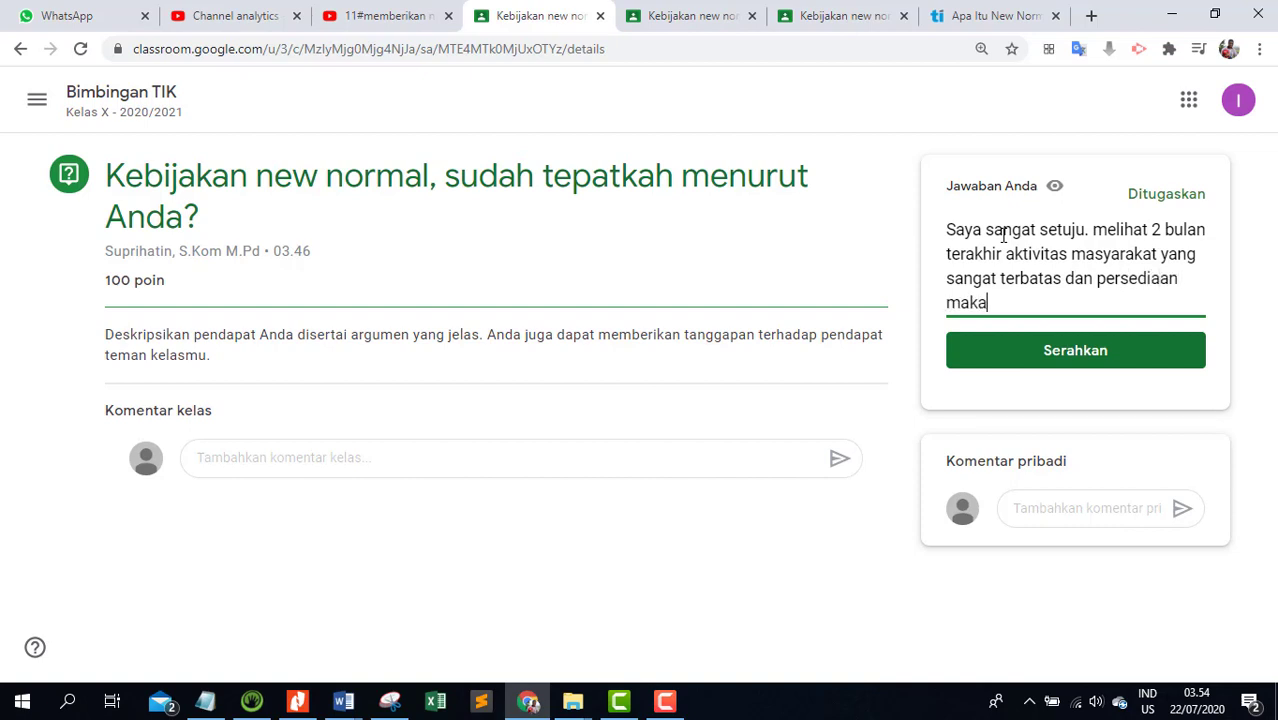
type("nan yang terbatas.")
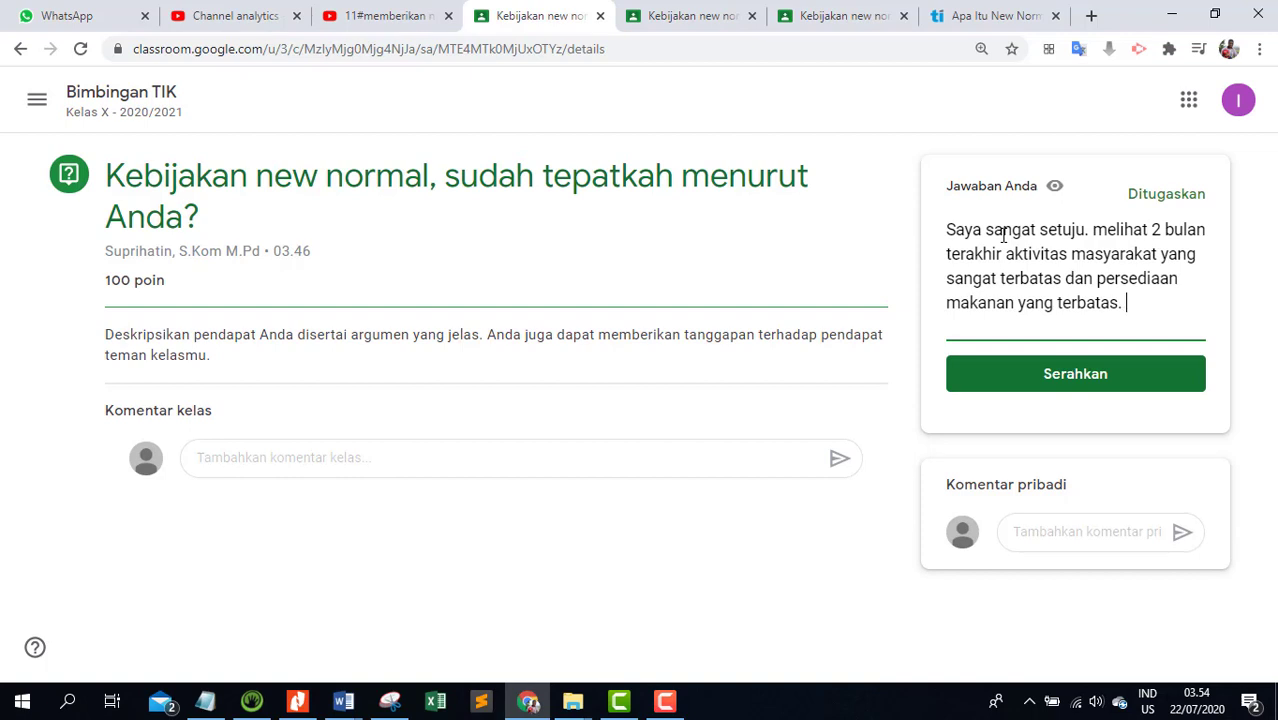
Step: Complete the answer with "Maka, pilihan new normal adalah realistis. Tentu saja, dengan tetap patuh pada protokol kesehatan."
type(" Maka, pilihan ")
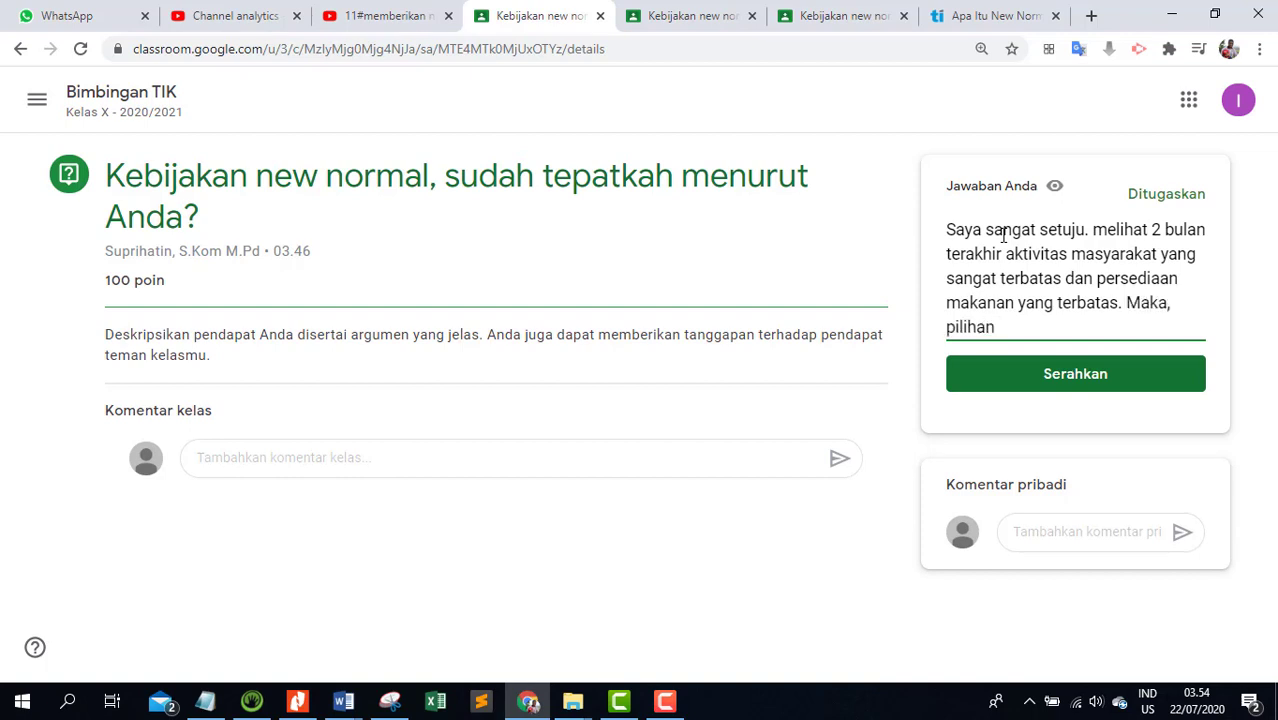
type("new normal adala")
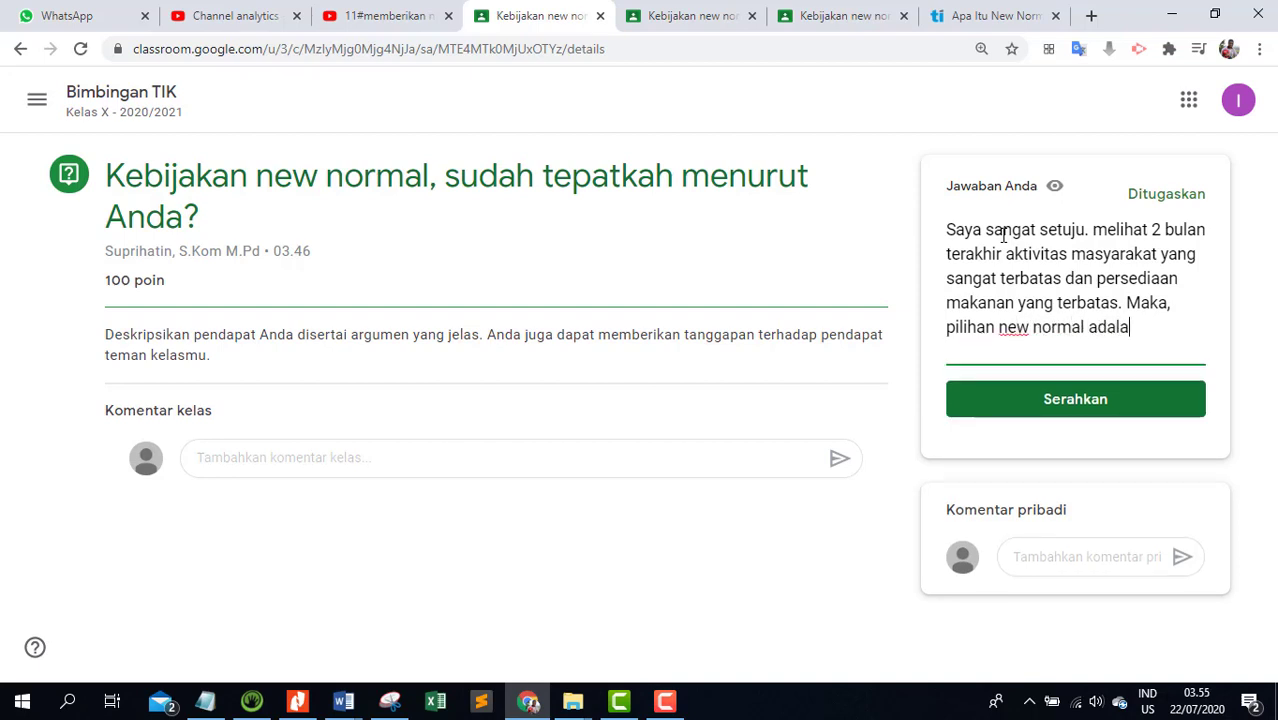
type("h realis")
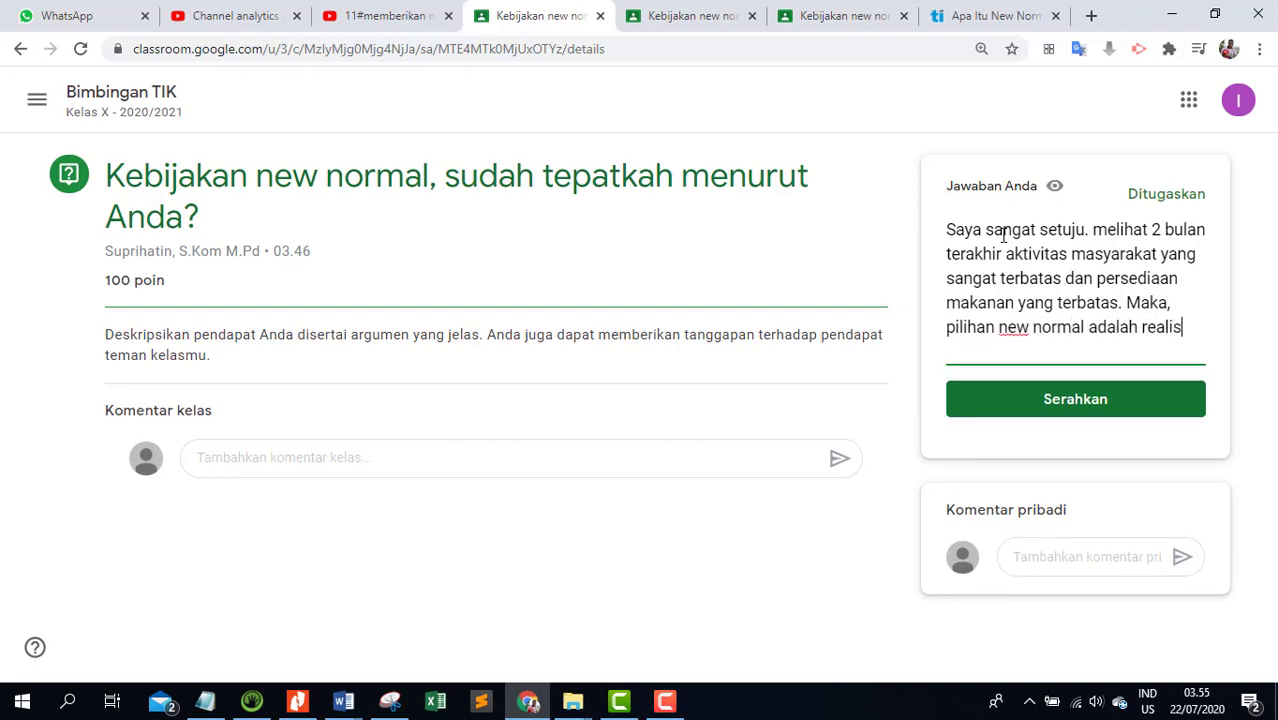
type("tis. Tentu saja")
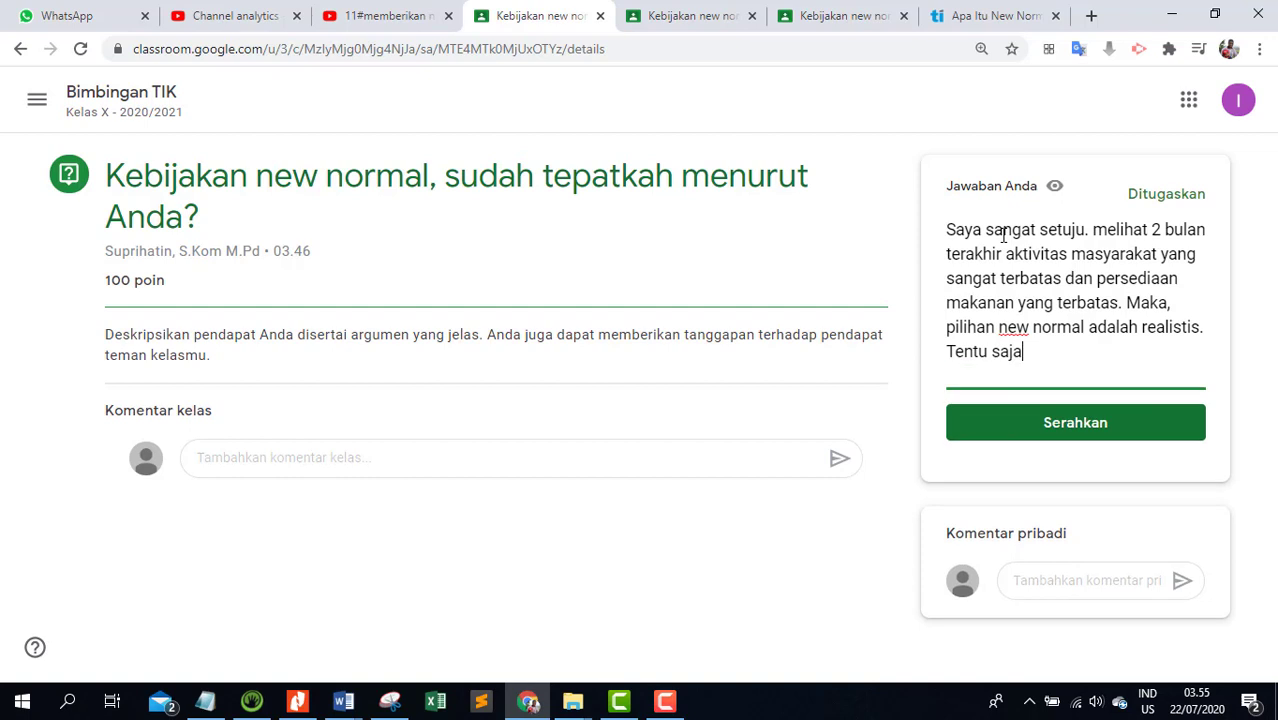
type(", dengan tetap")
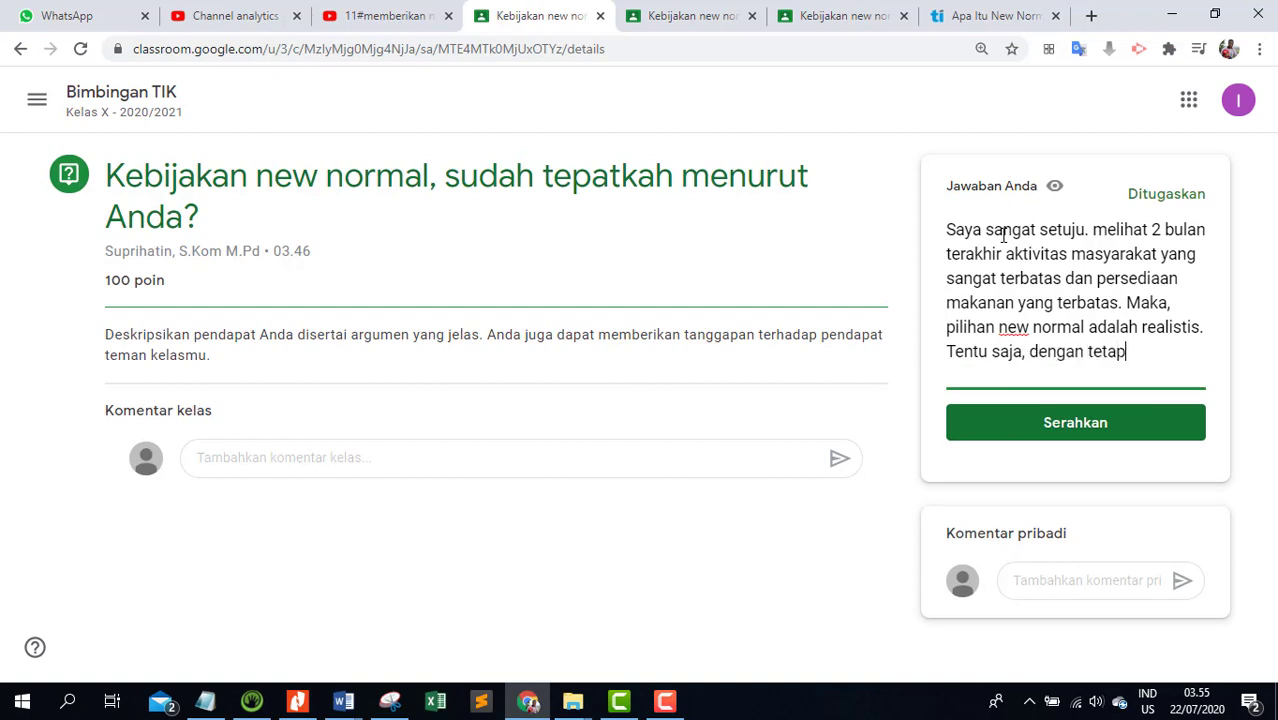
type(" patuh pada pr")
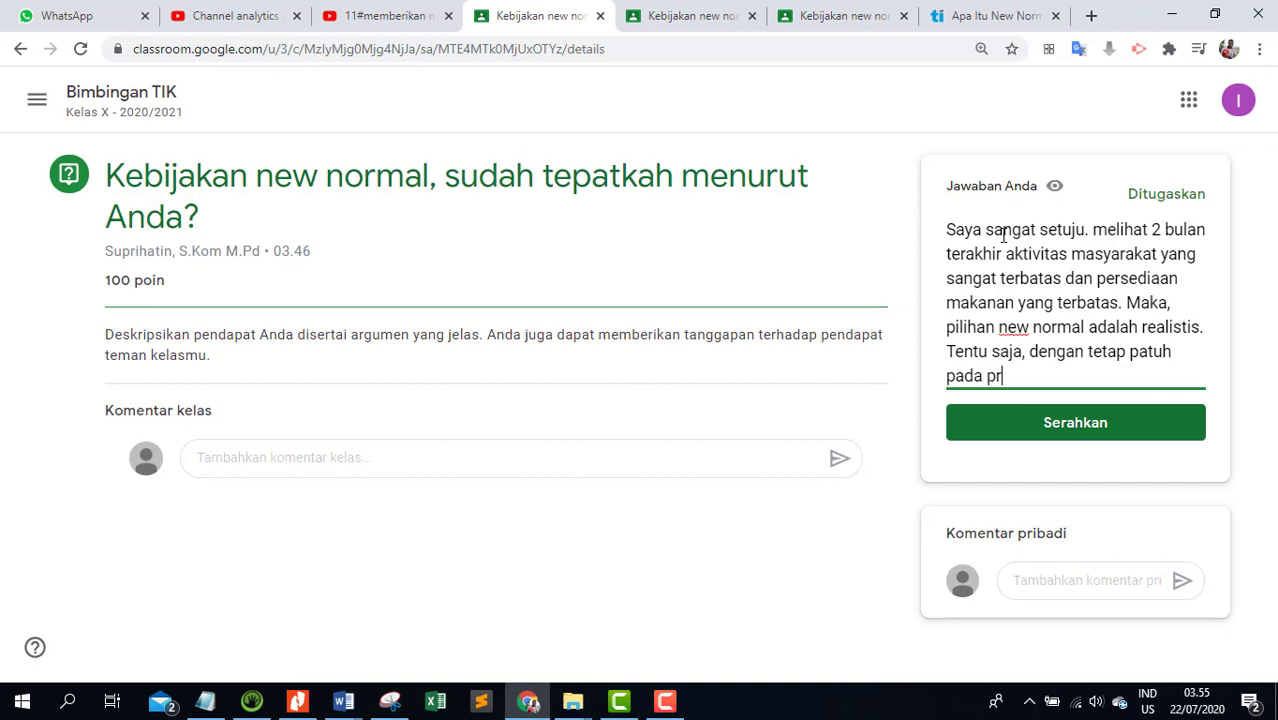
type("otokol kesehatan")
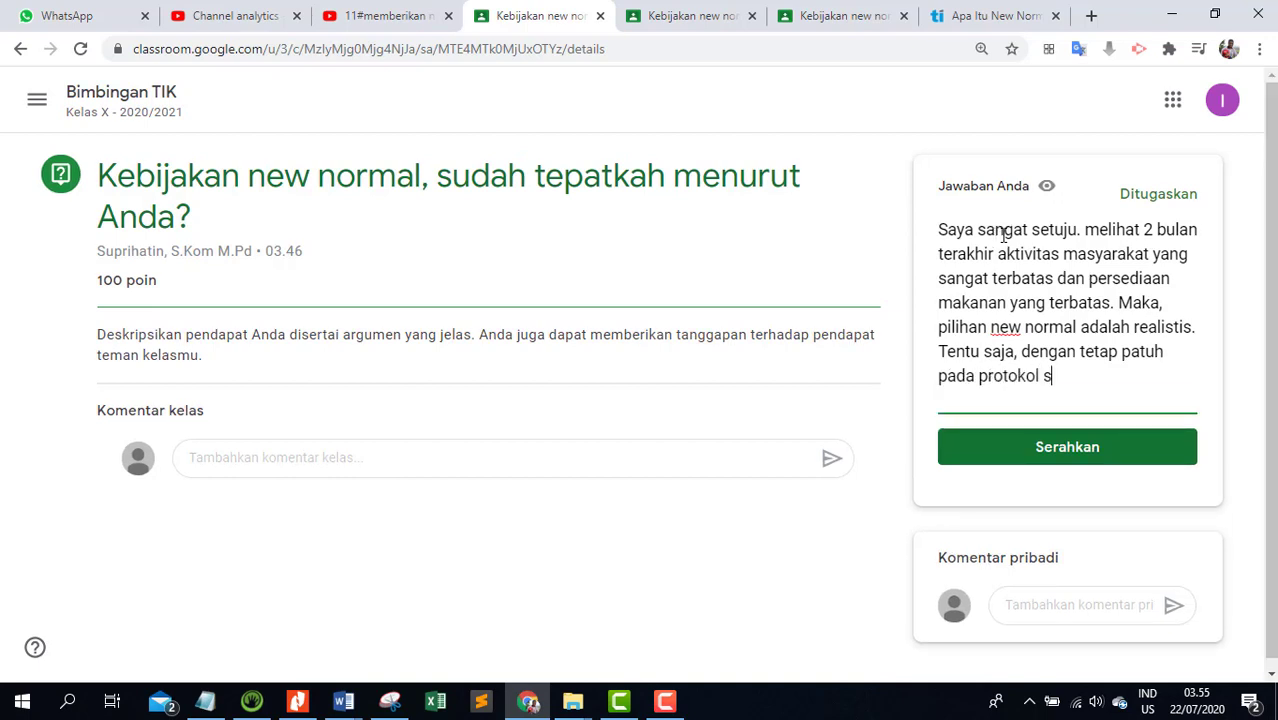
type(".")
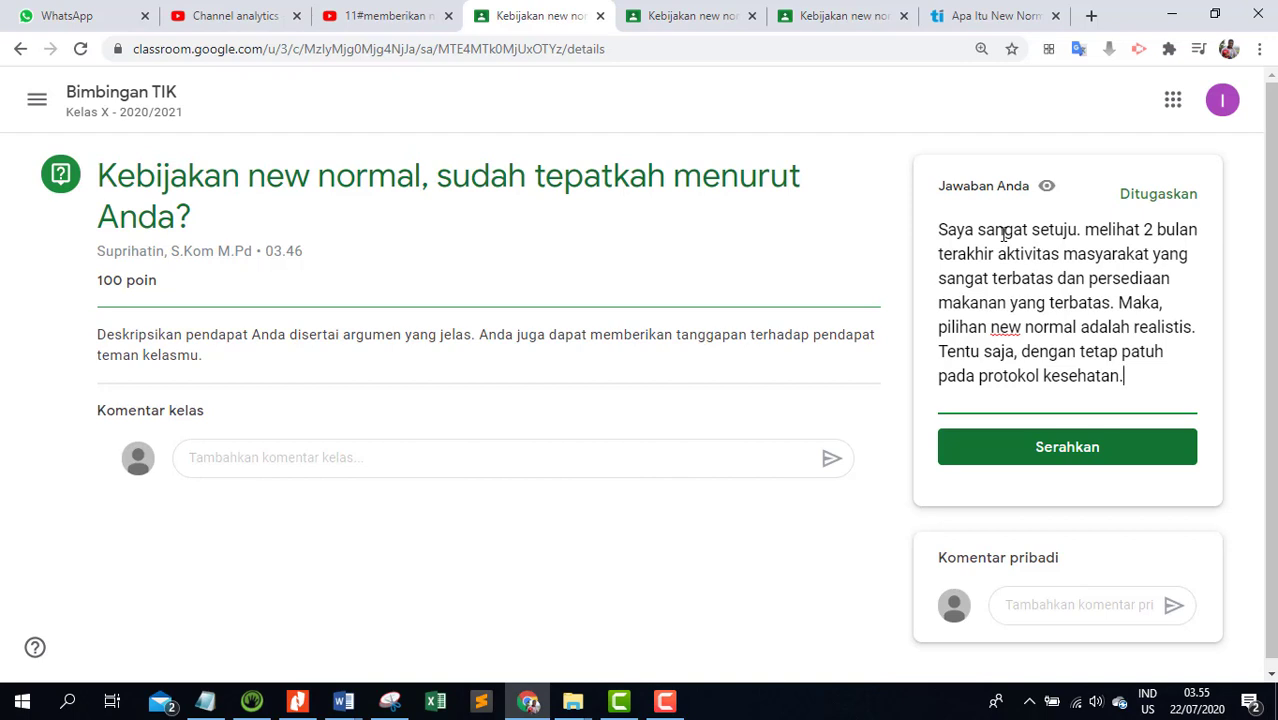
Step: Submit the answer to the new normal question, confirm the submission and open the classmates' answers
left_click(1085, 455)
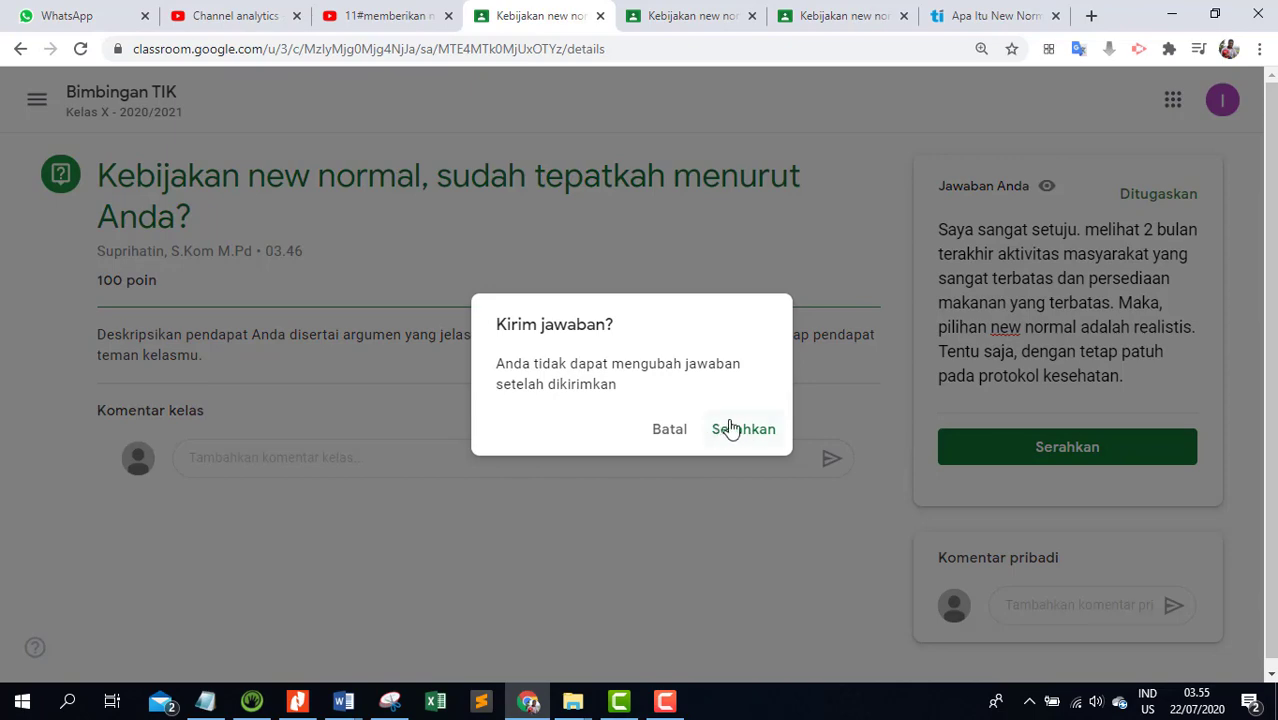
left_click(731, 428)
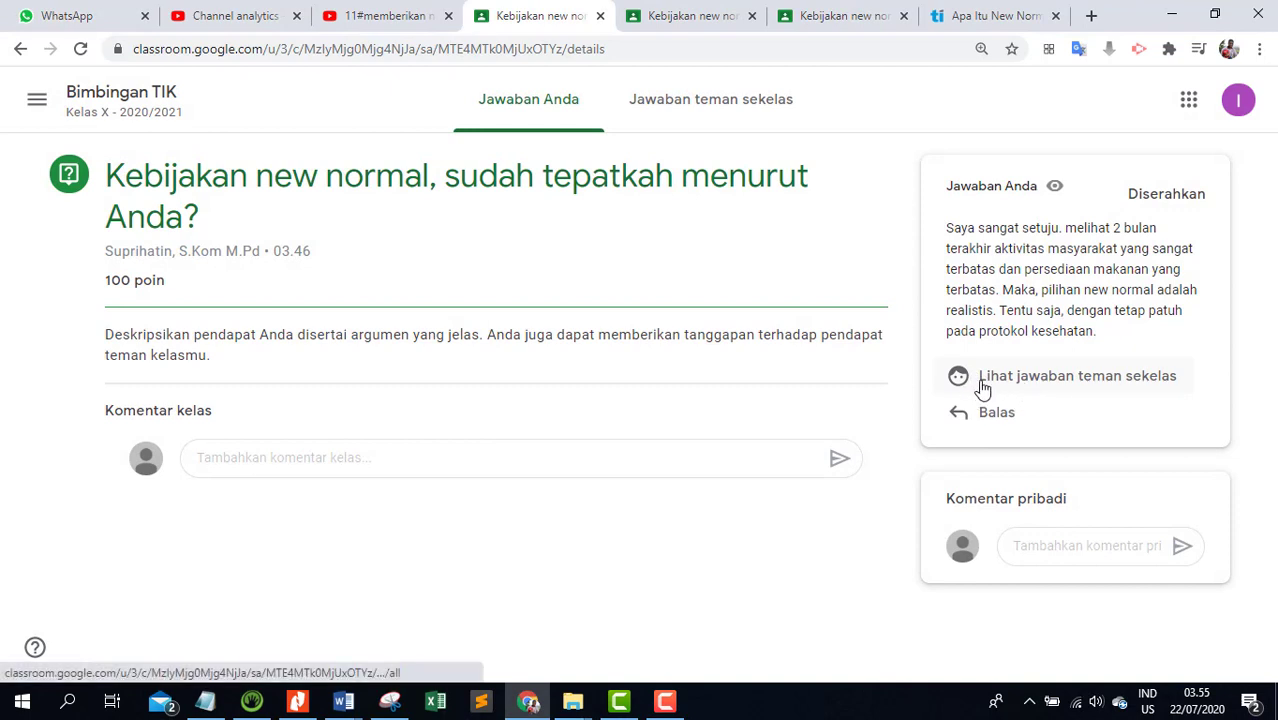
left_click(1129, 389)
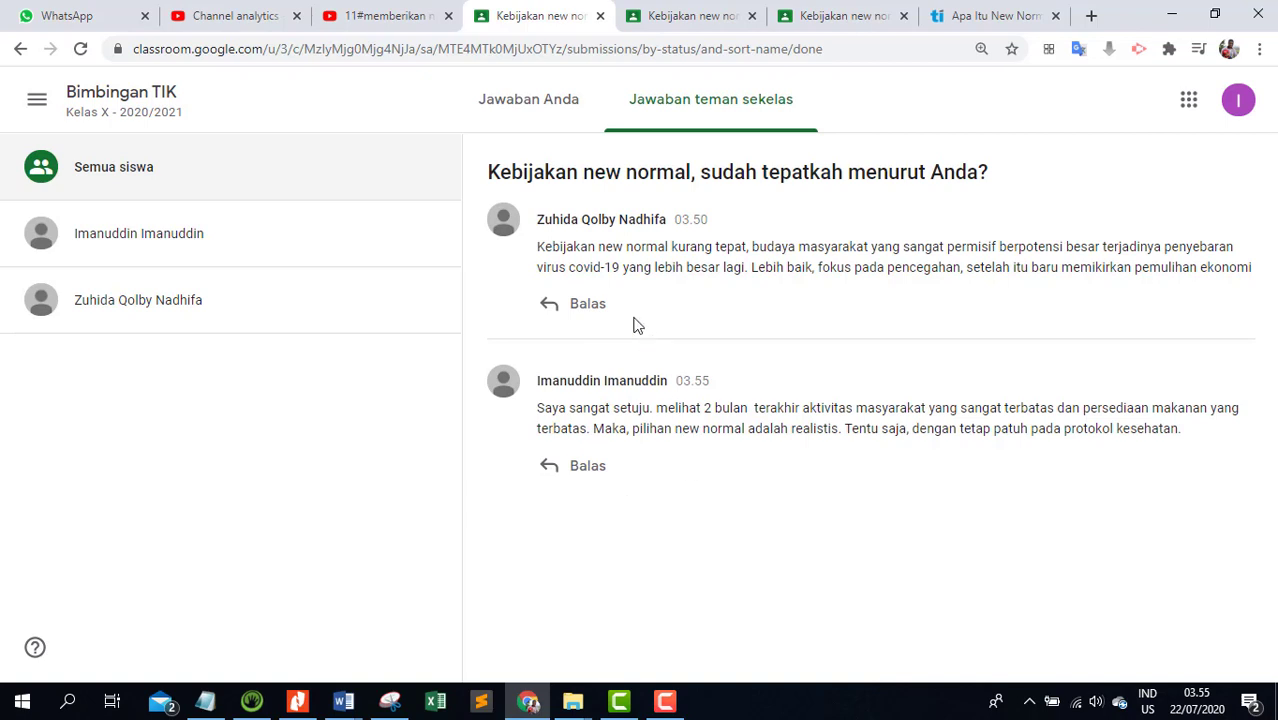
Step: Start a reply under the classmate's answer: "saya kurang sependapat. Apabila pembatasan aktivitas masyarakat diteruskan, maka bisa menimbulkan berbagai masalah sosial. Rawan pencurian,"
left_click(590, 318)
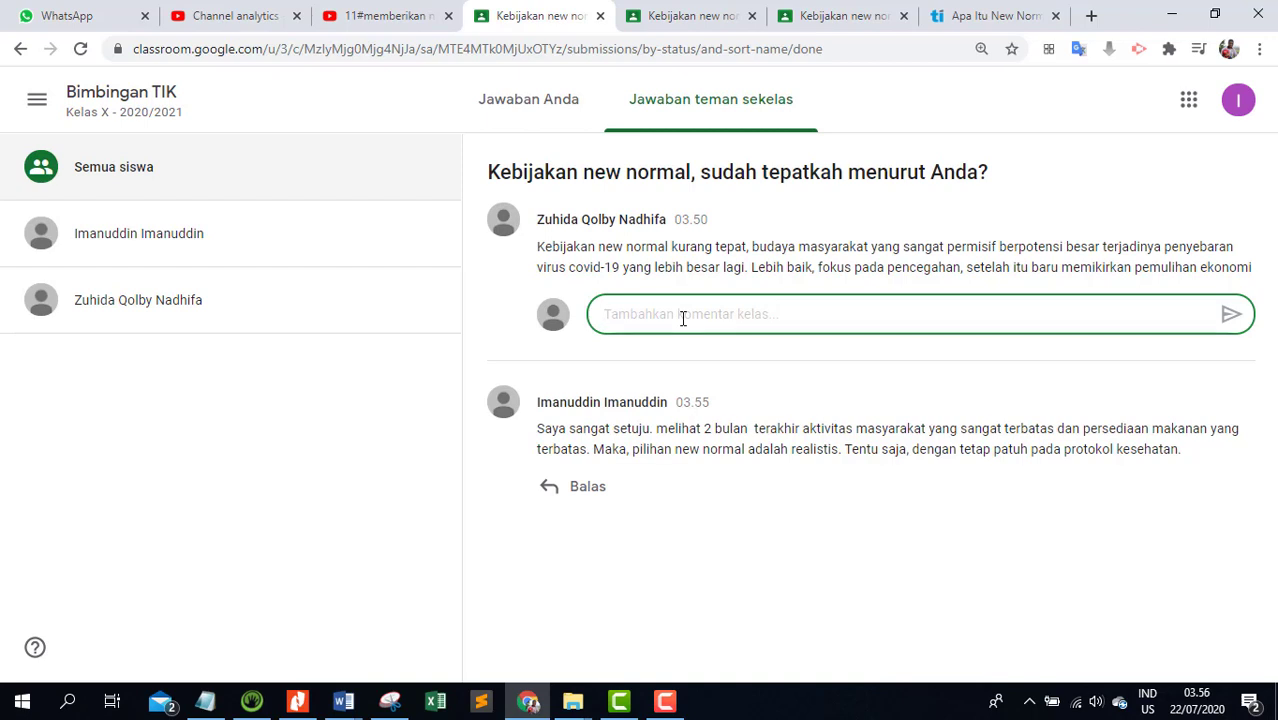
type("sa")
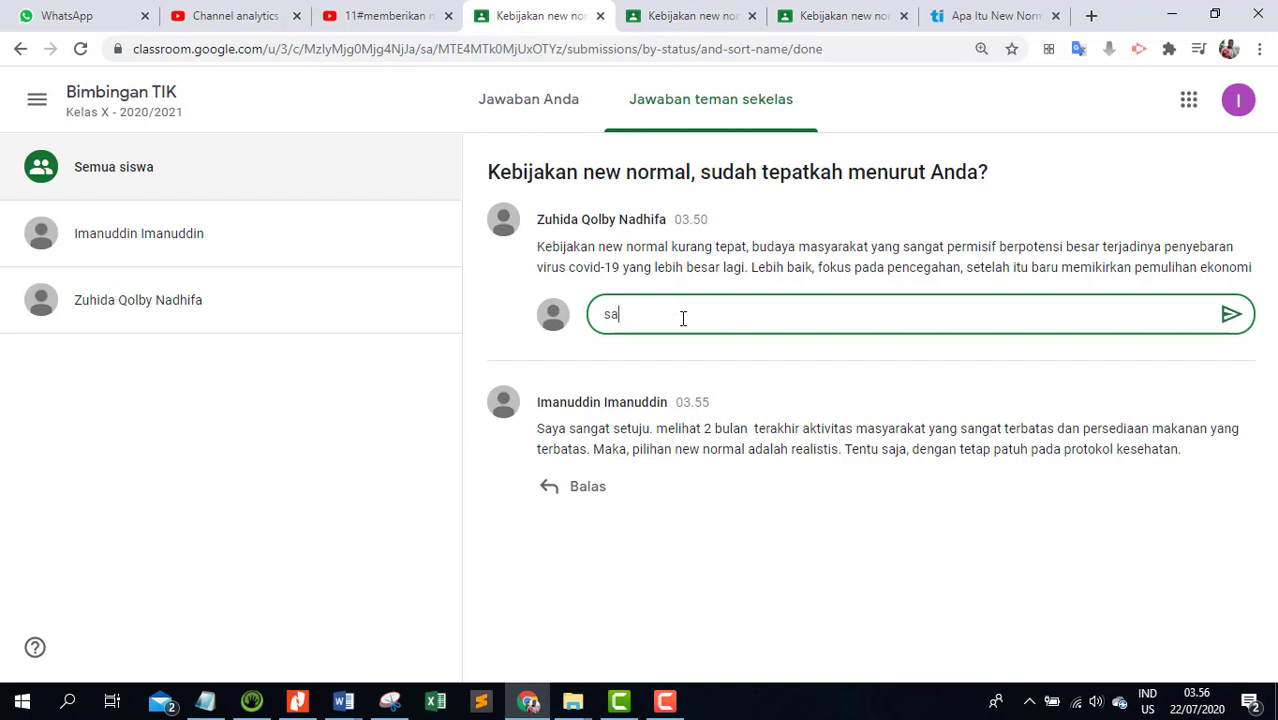
type("ya kurang sependapat")
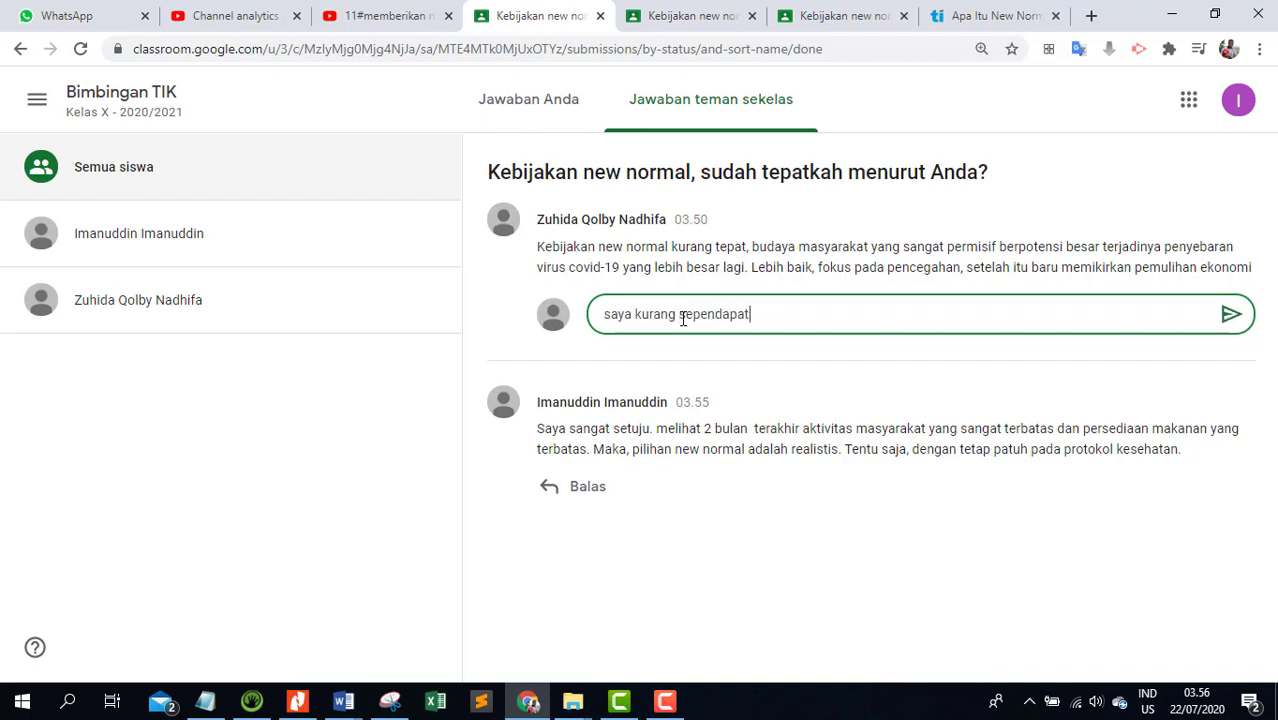
type(". Apabila pembatasan ak")
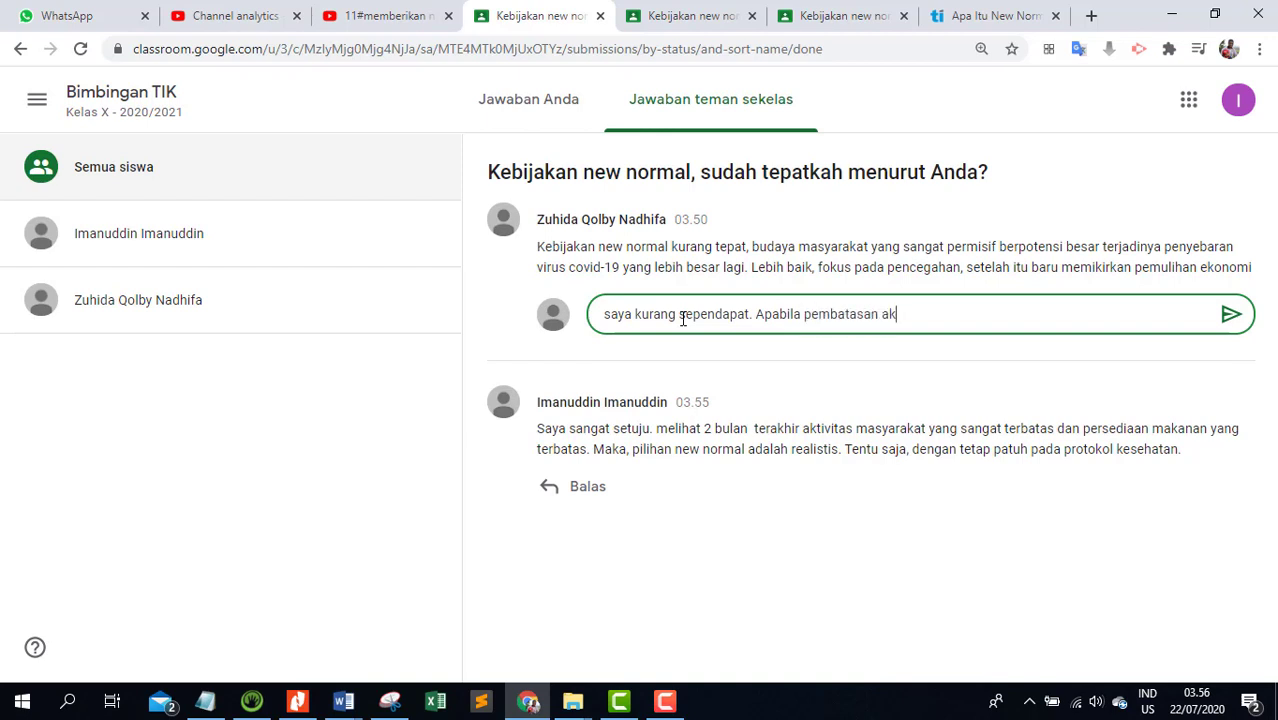
type("tivitas masyarakat di")
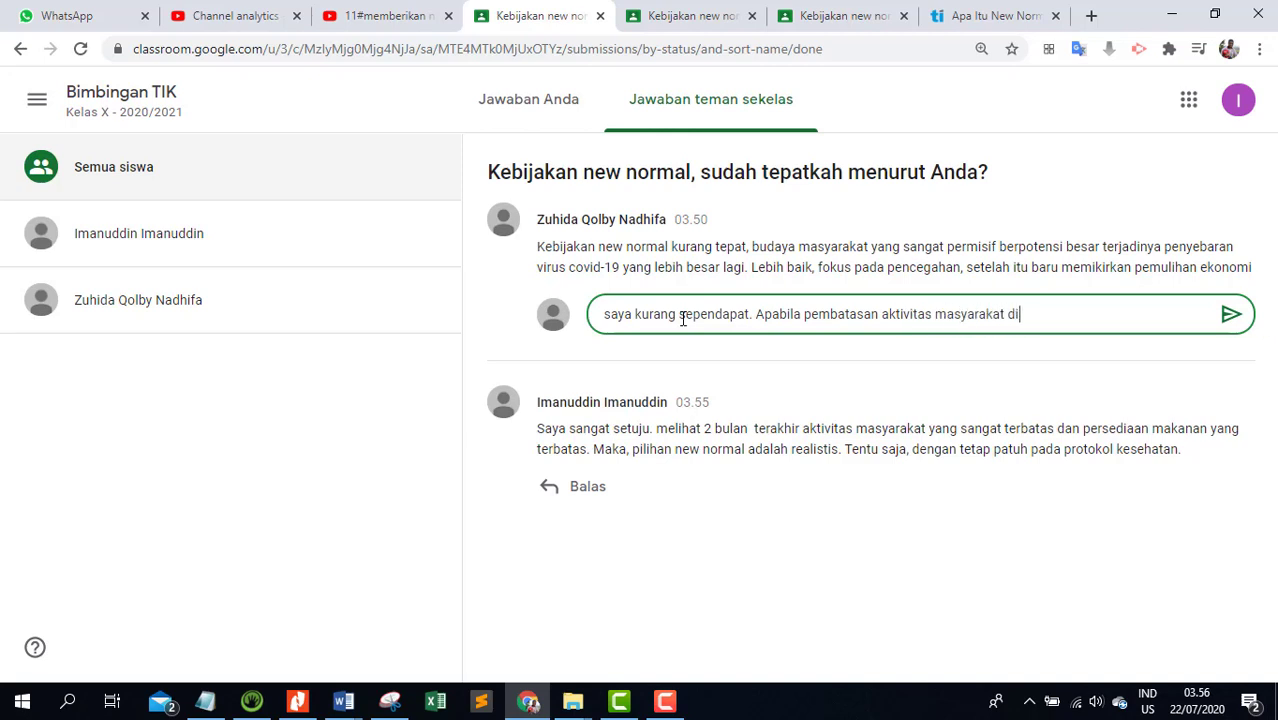
type("teruskan, maka bisa ")
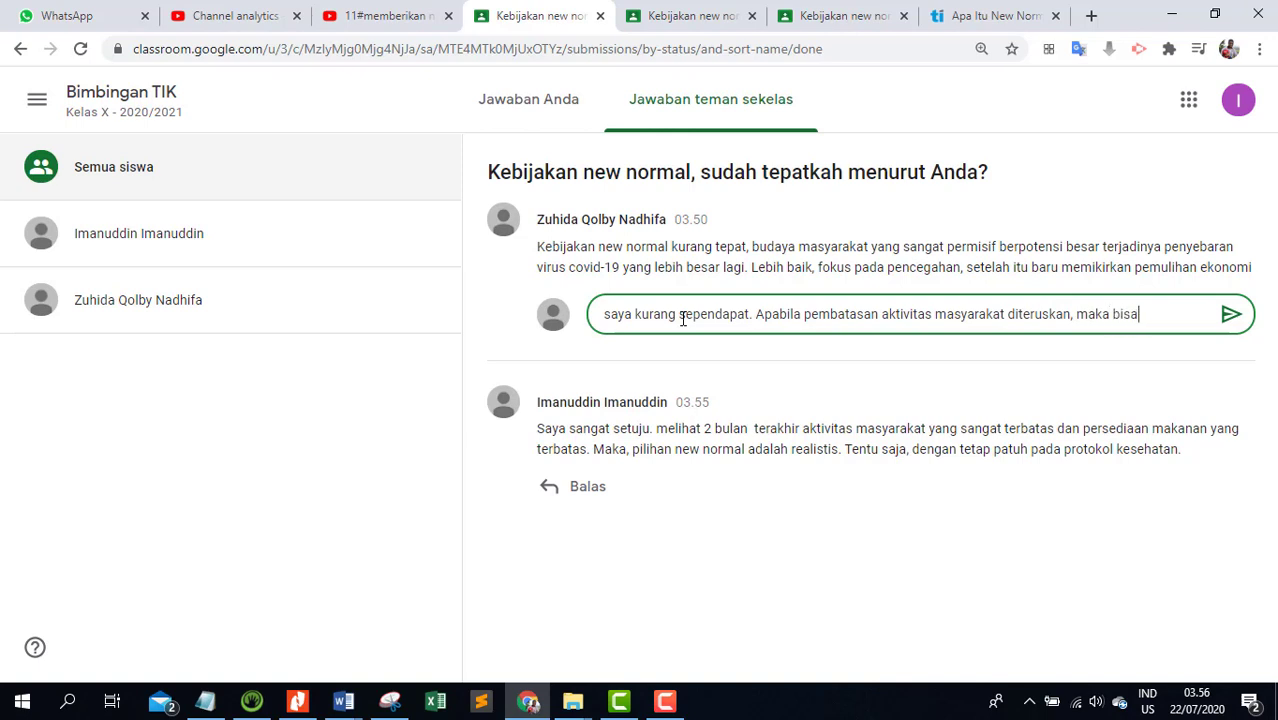
type("menimp")
type("ulkan berbe")
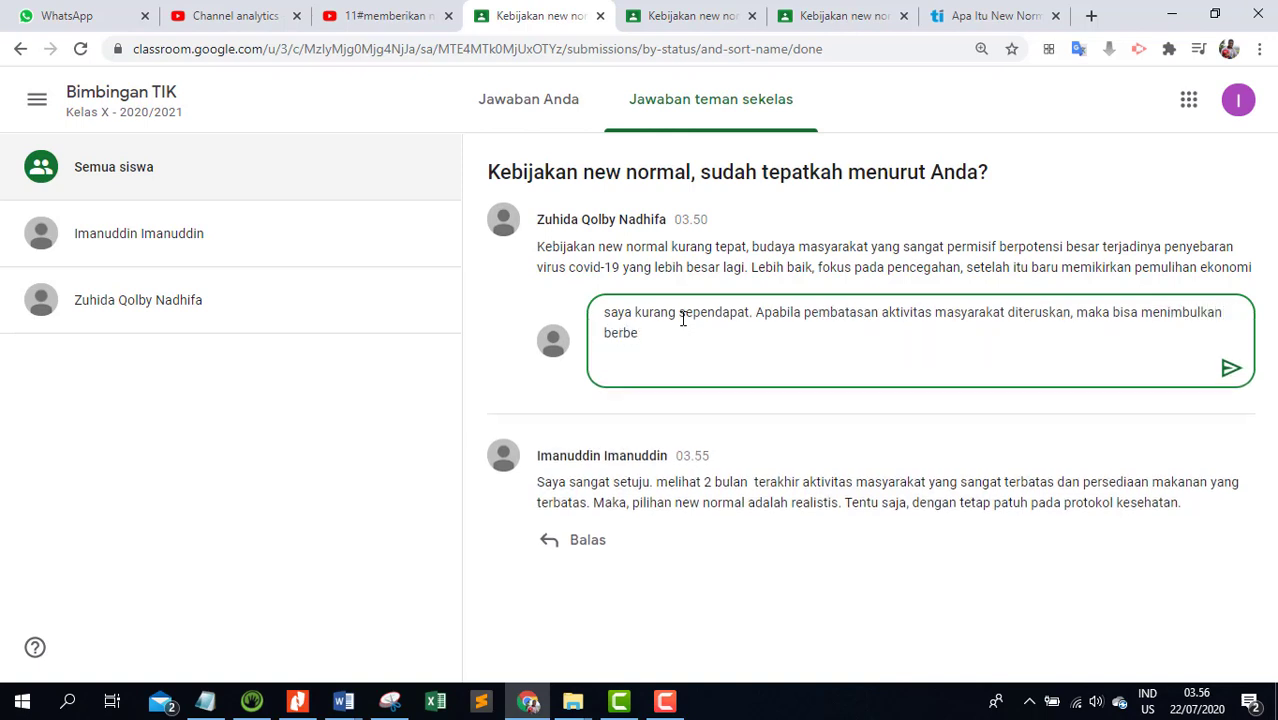
key("BackSpace")
type("agai masalah sis")
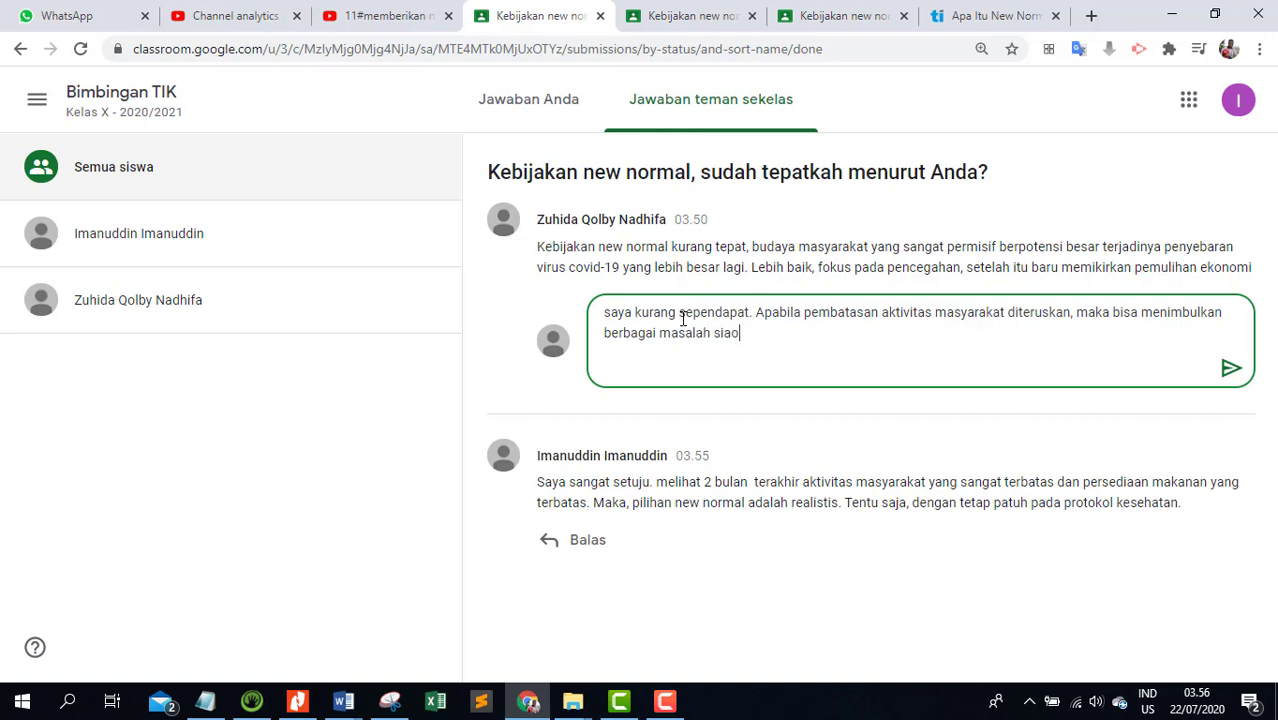
key("BackSpace")
type("sial. Rawan pencurian,")
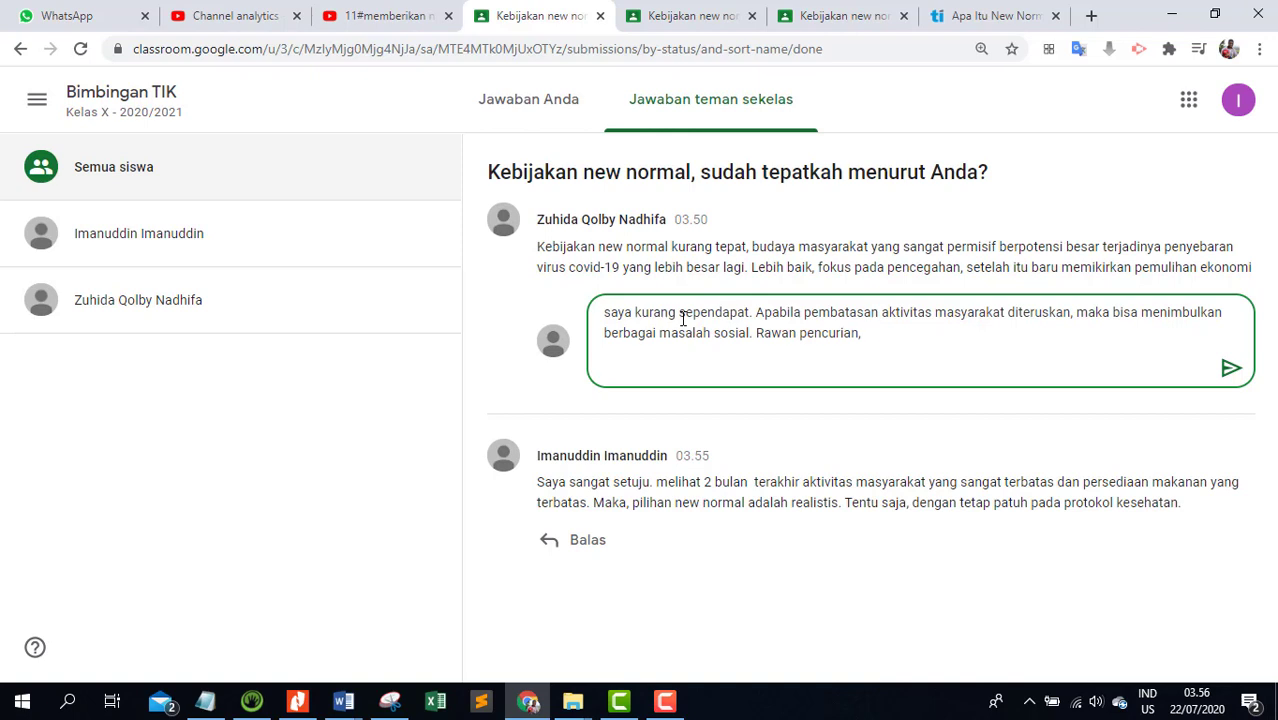
Step: Complete the reply with "perampokan adalah salah satu dampak nyata jika kebijakan pemabatasan kegiatan masyarakat diteruskan..." and post it
type(" perampokan dan")
key("BackSpace")
type("adalah sa")
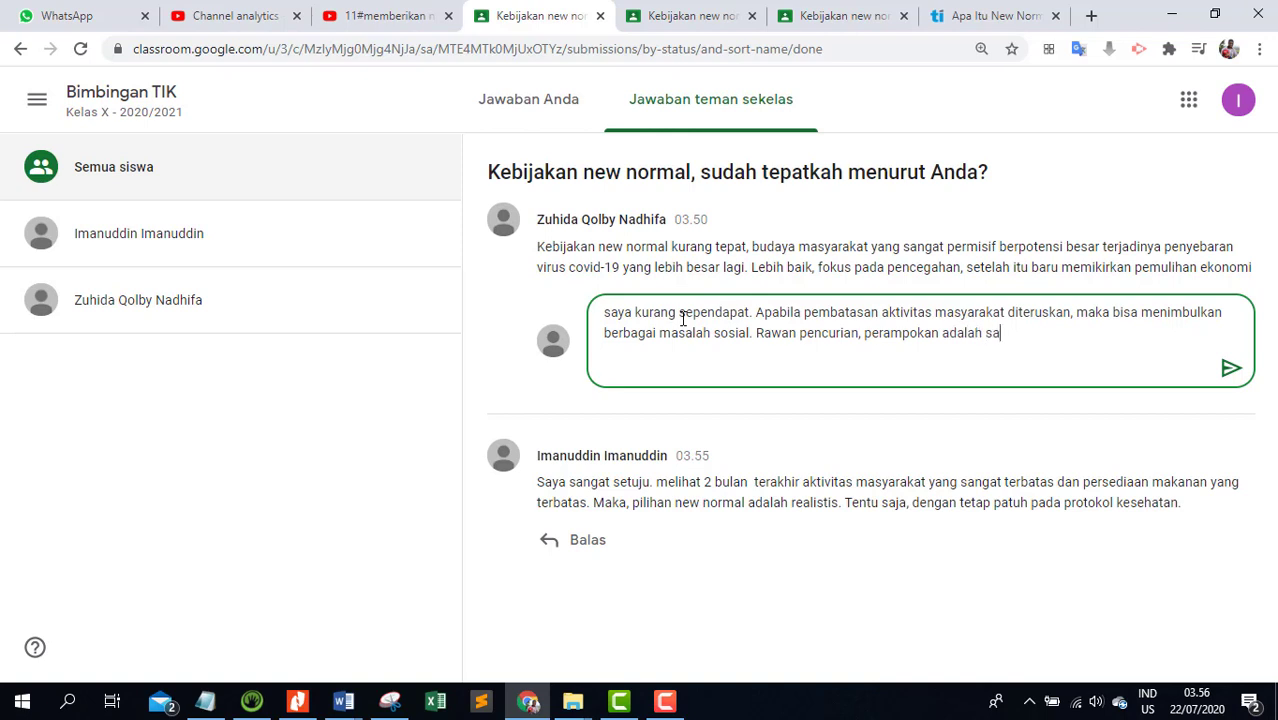
type("lah satu dampak ")
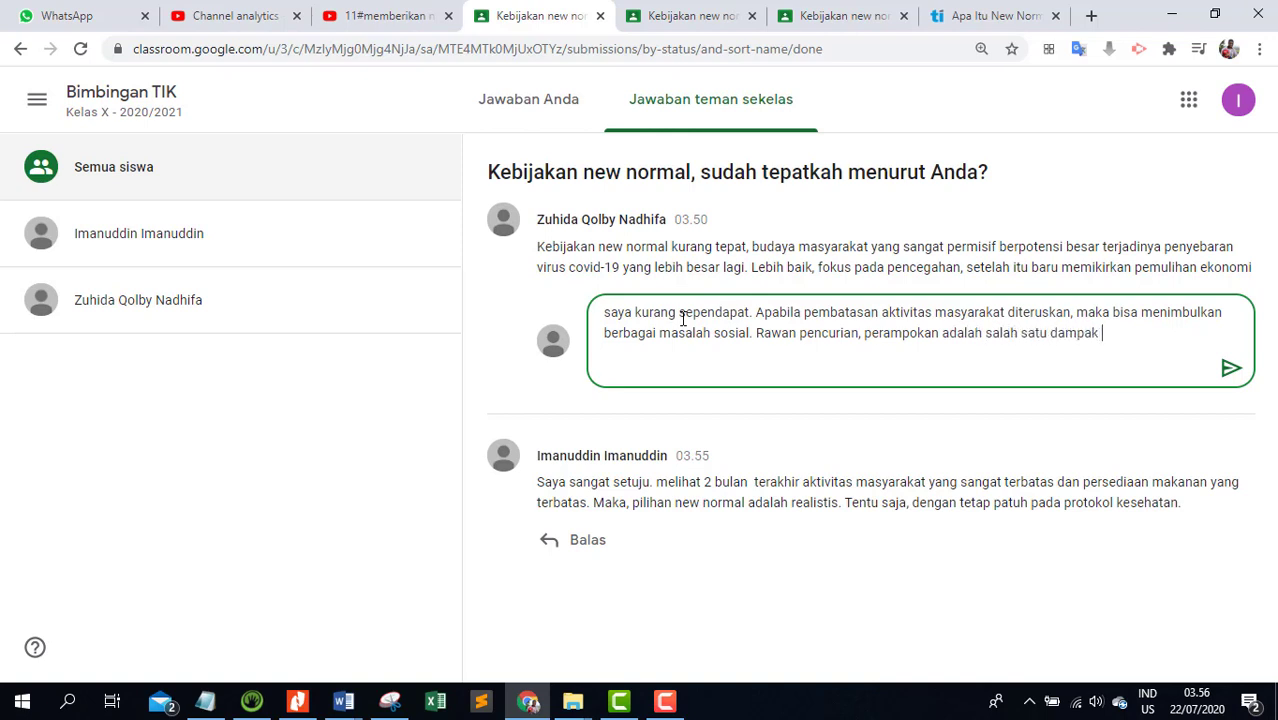
type("nyata jika kebij")
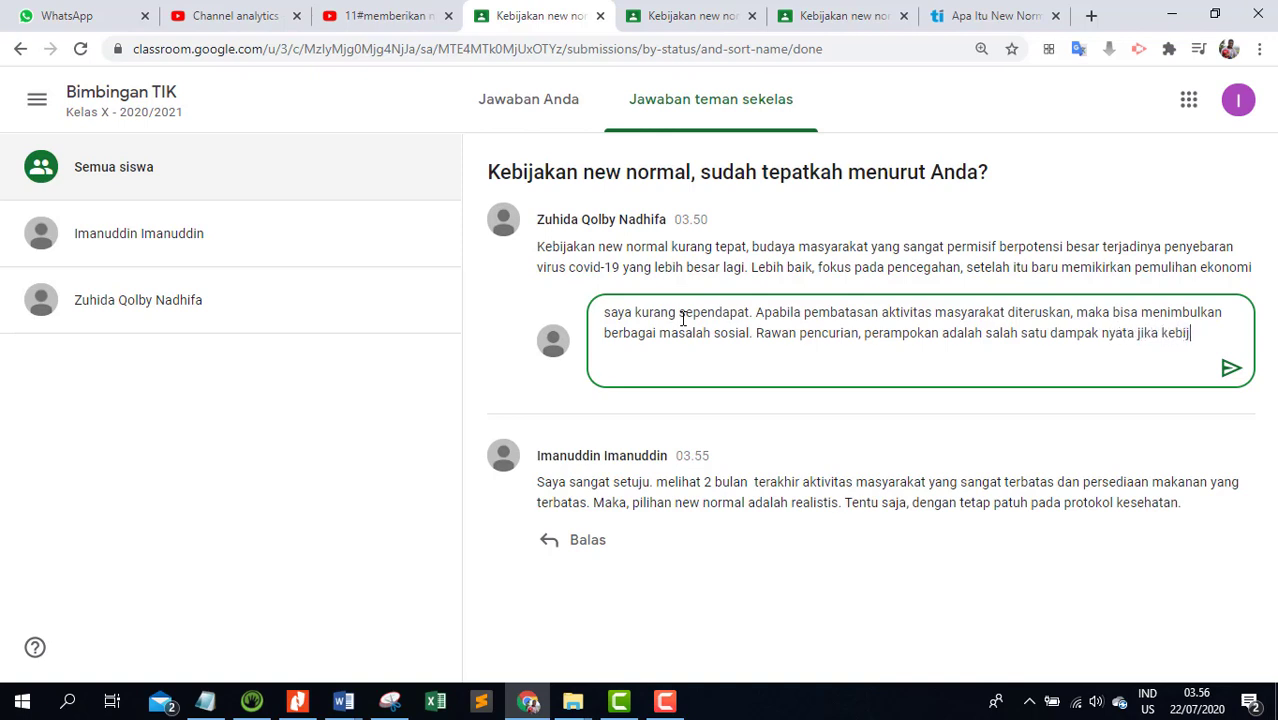
type("ka")
key("BackSpace")
type("akan pemabtas")
key("BackSpace")
key("BackSpace")
key("BackSpace")
key("BackSpace")
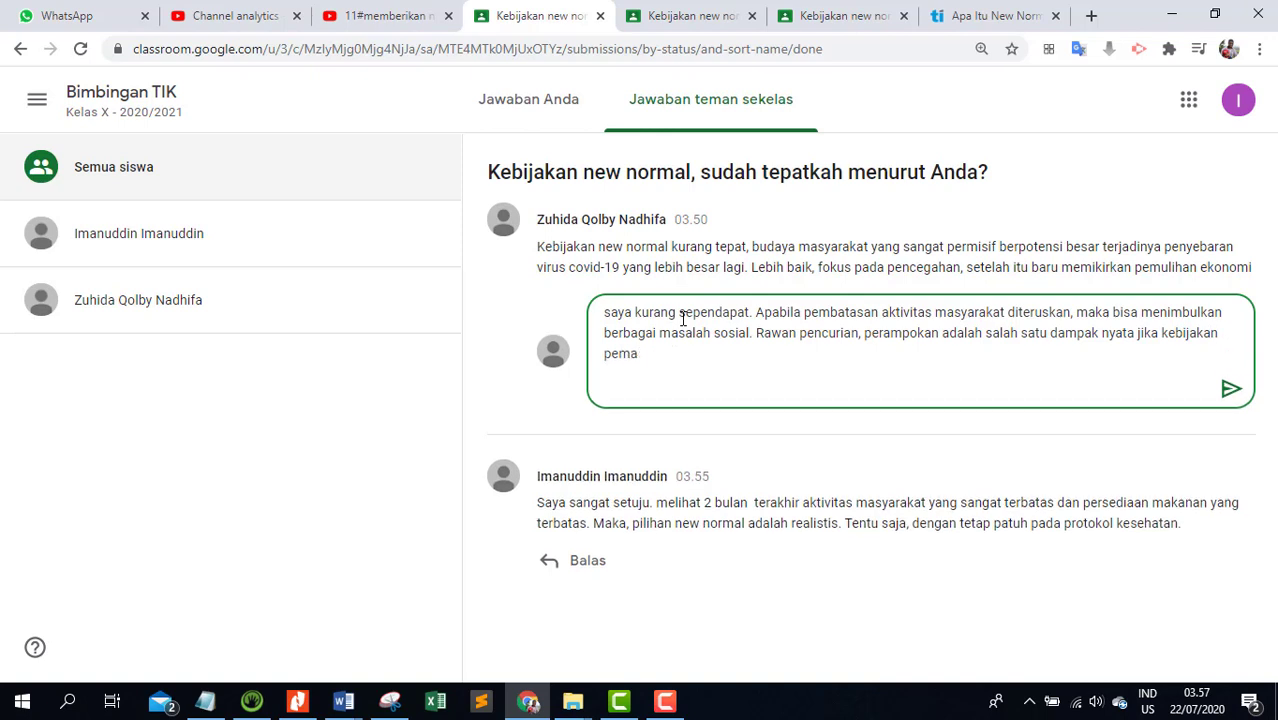
type("batasan kegiatan mas")
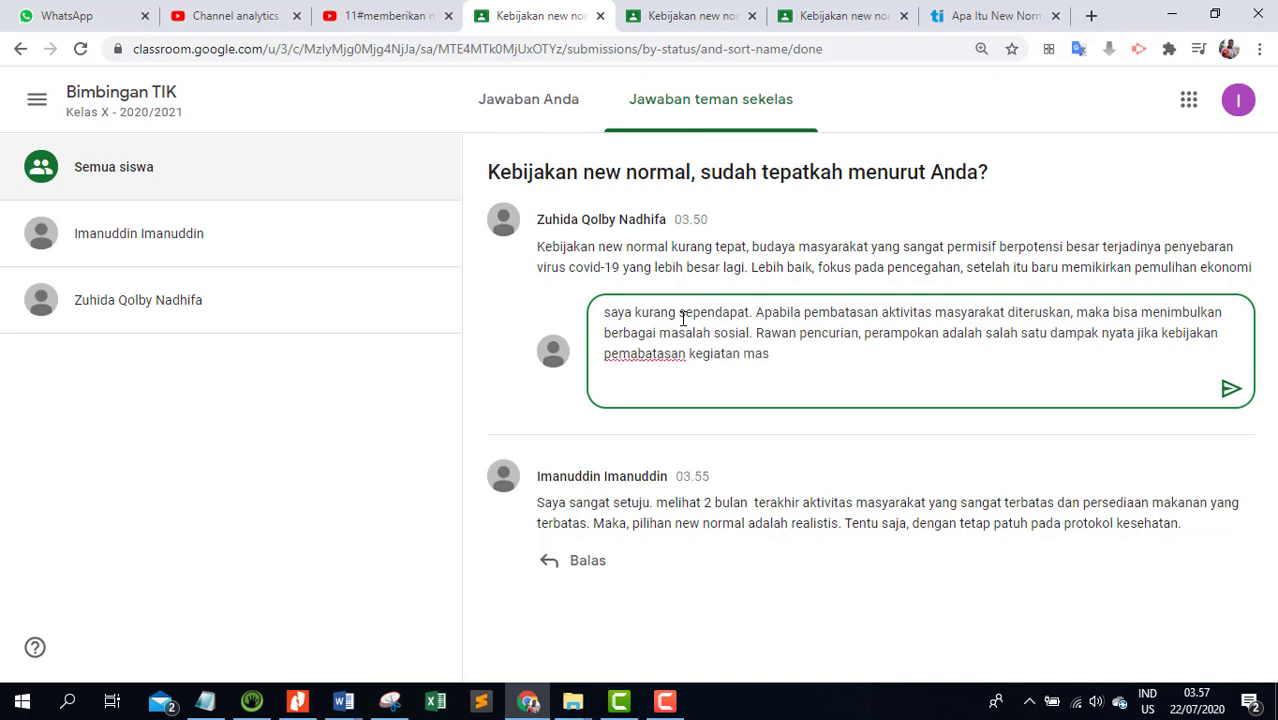
type("yarakat diteruska..")
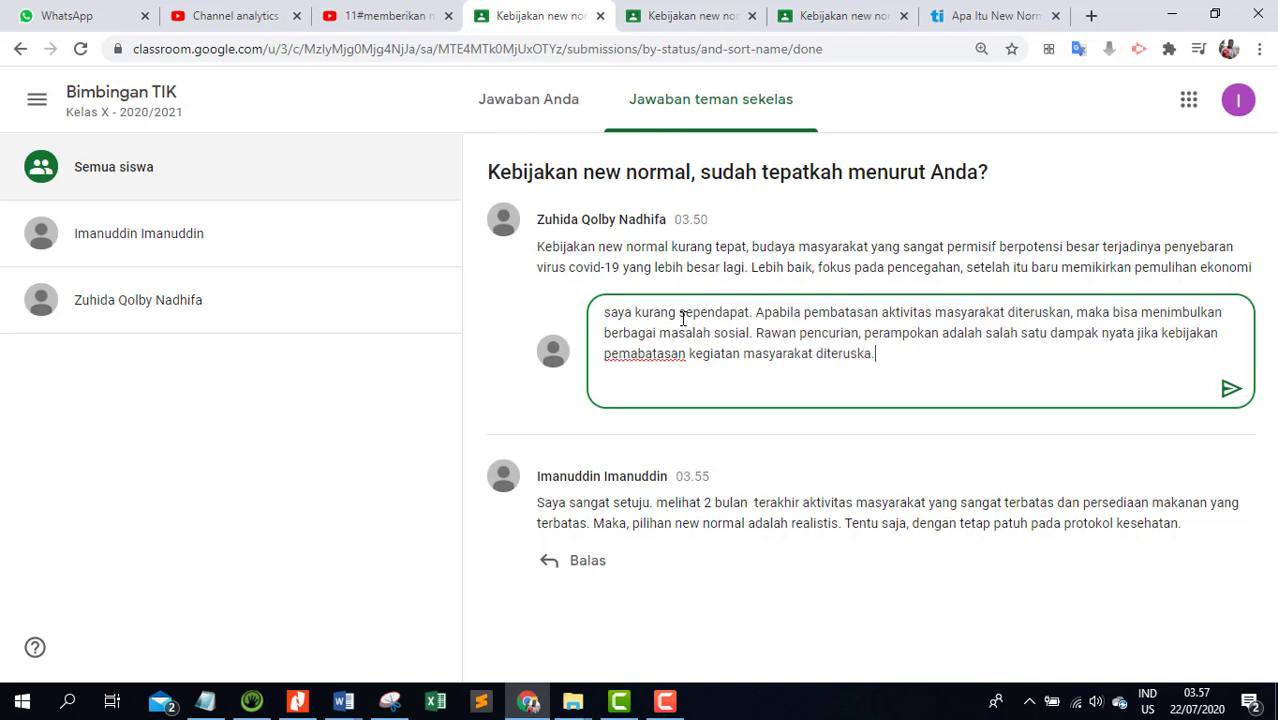
key("BackSpace")
key("BackSpace")
type("n...")
left_click(1230, 389)
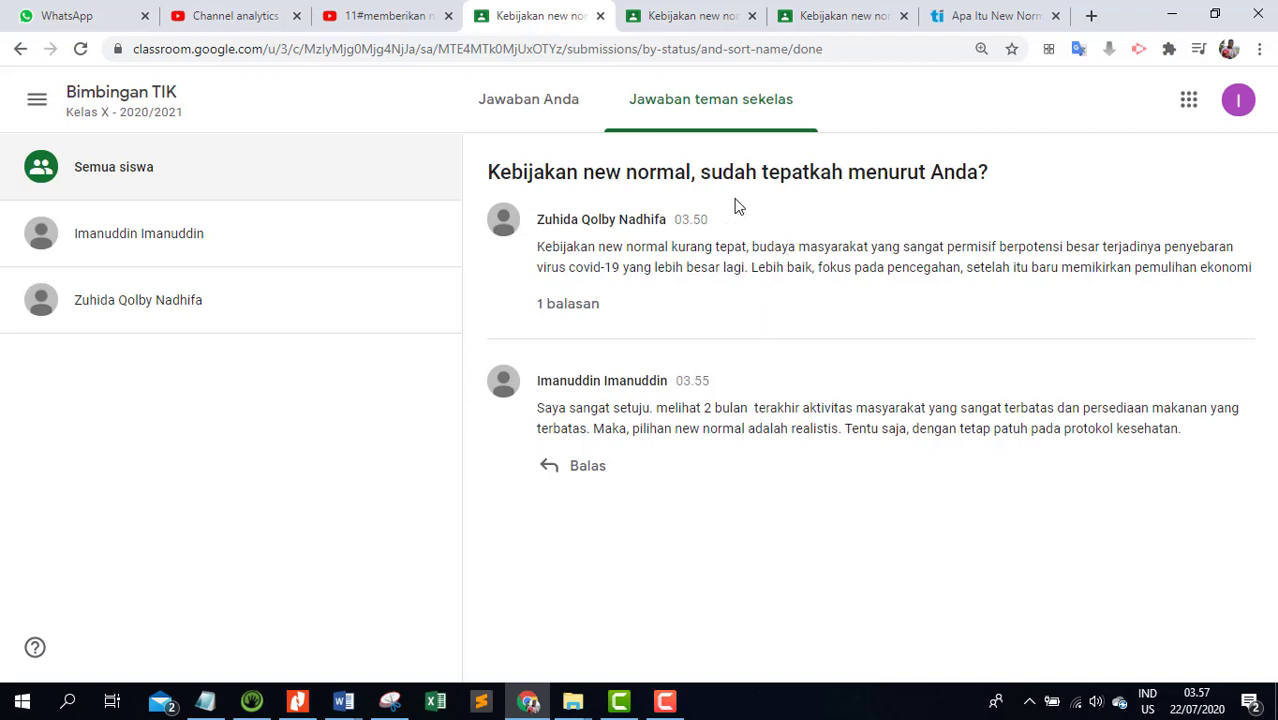
Step: Switch to the other student's account, expand the replies under that student's own answer and read the classmate's reply
left_click(686, 18)
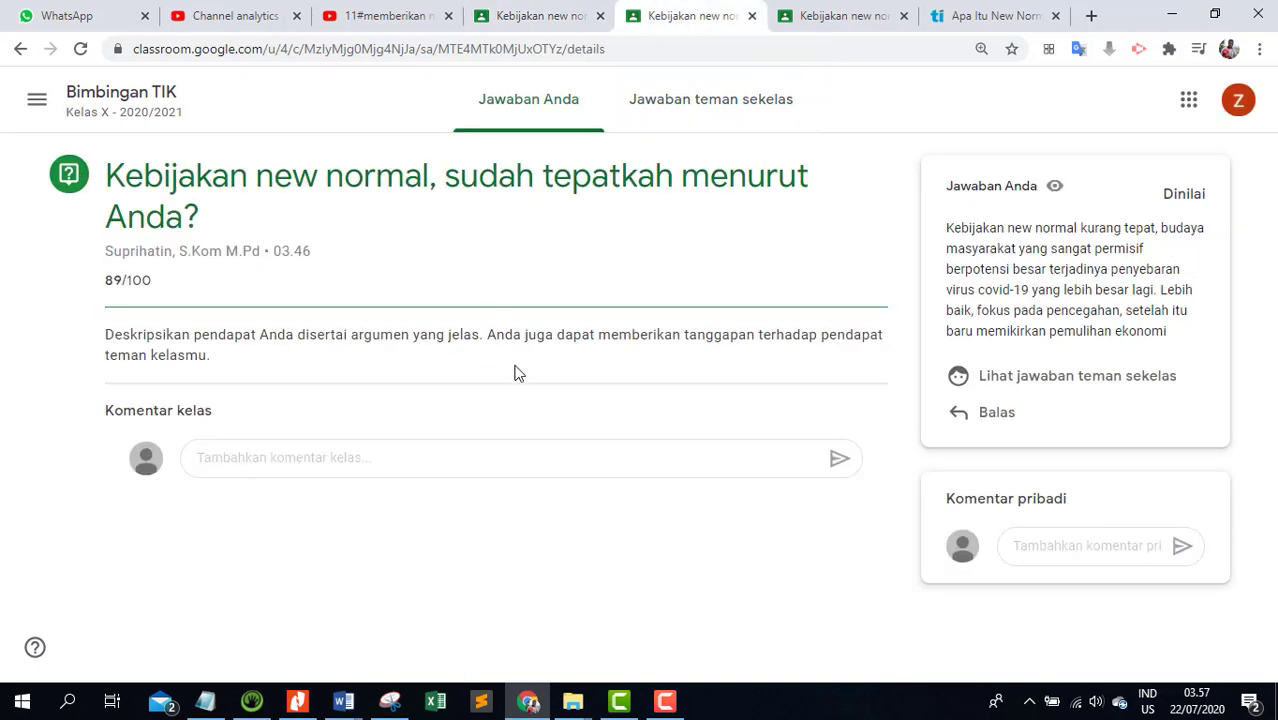
left_click(1037, 390)
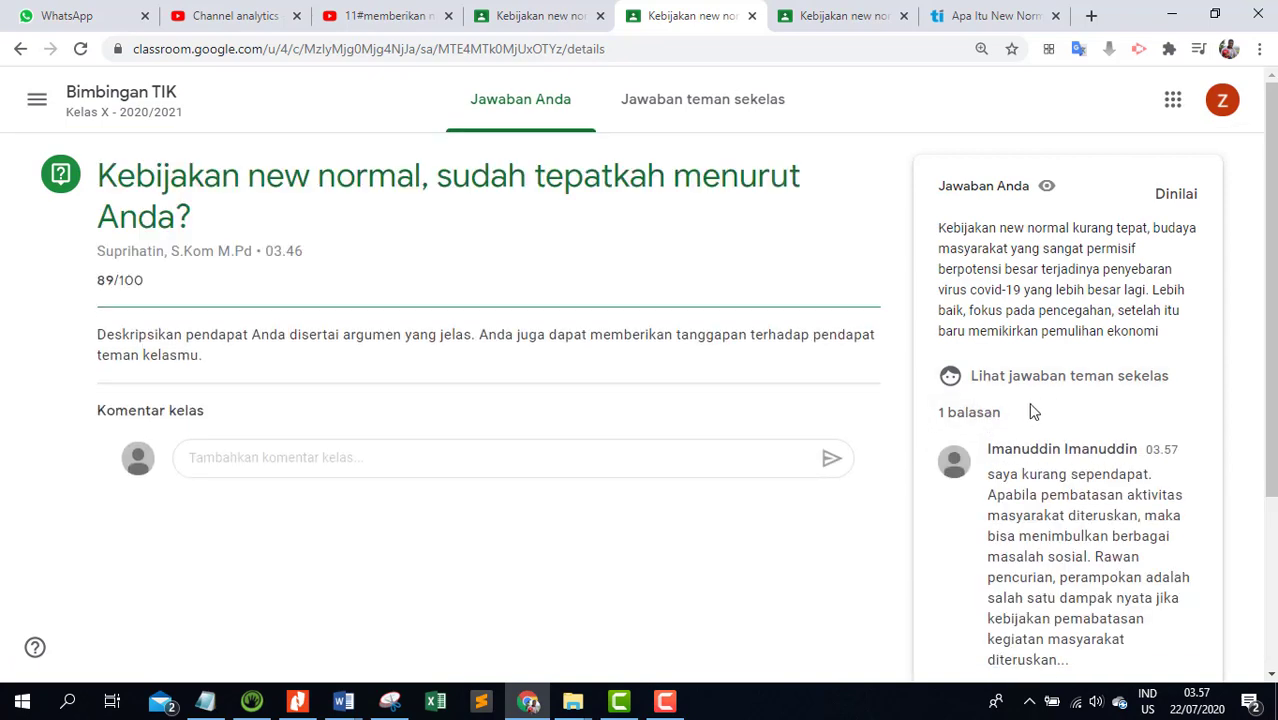
scroll(1043, 396, "down", 1)
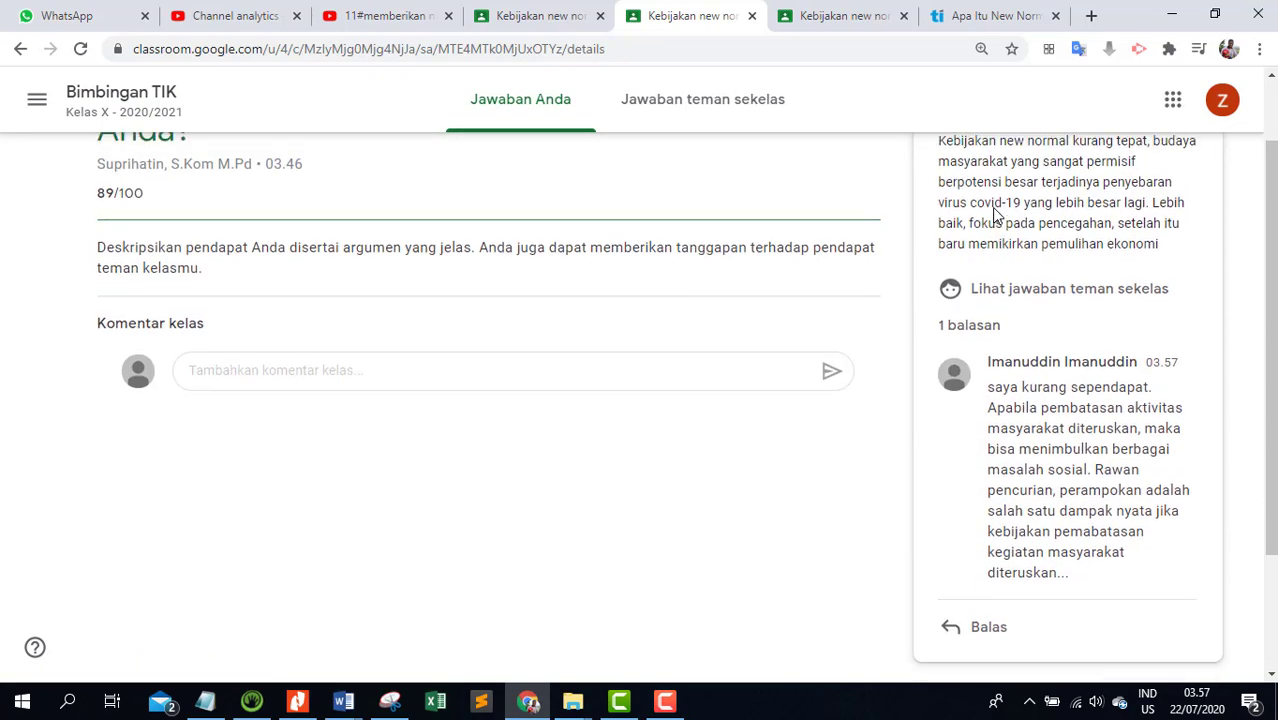
scroll(966, 200, "up", 1)
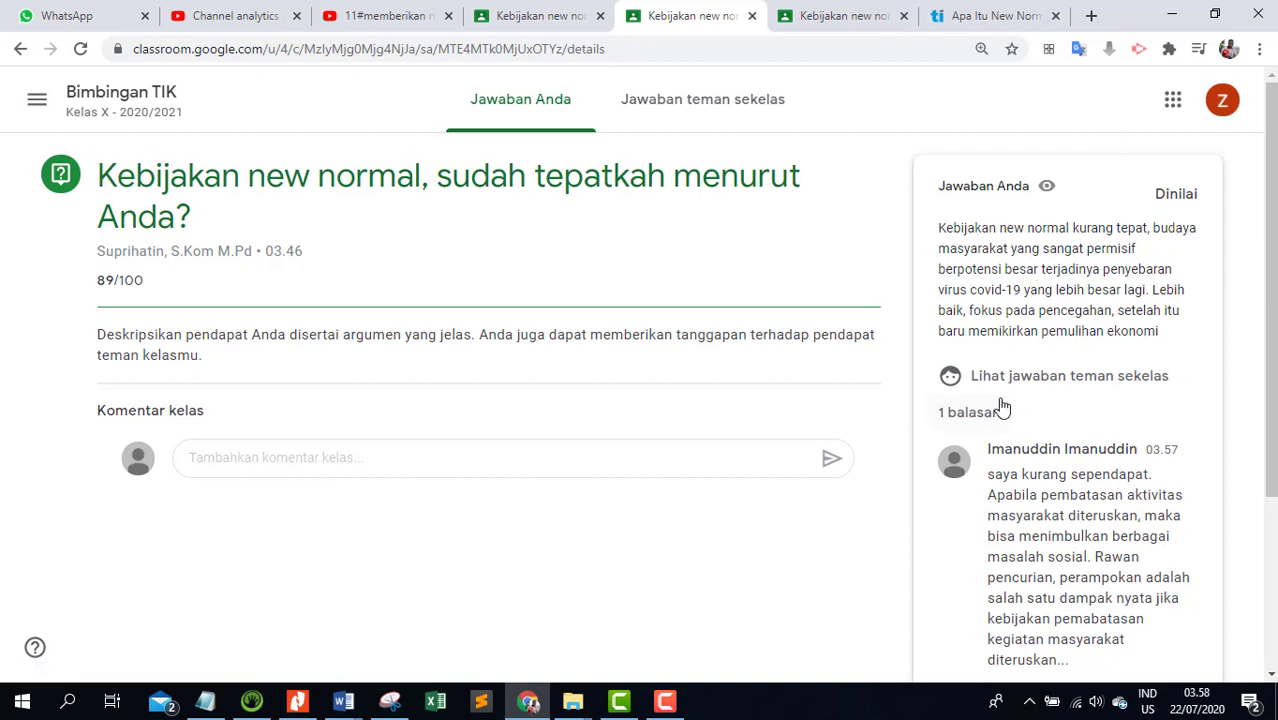
scroll(998, 414, "down", 2)
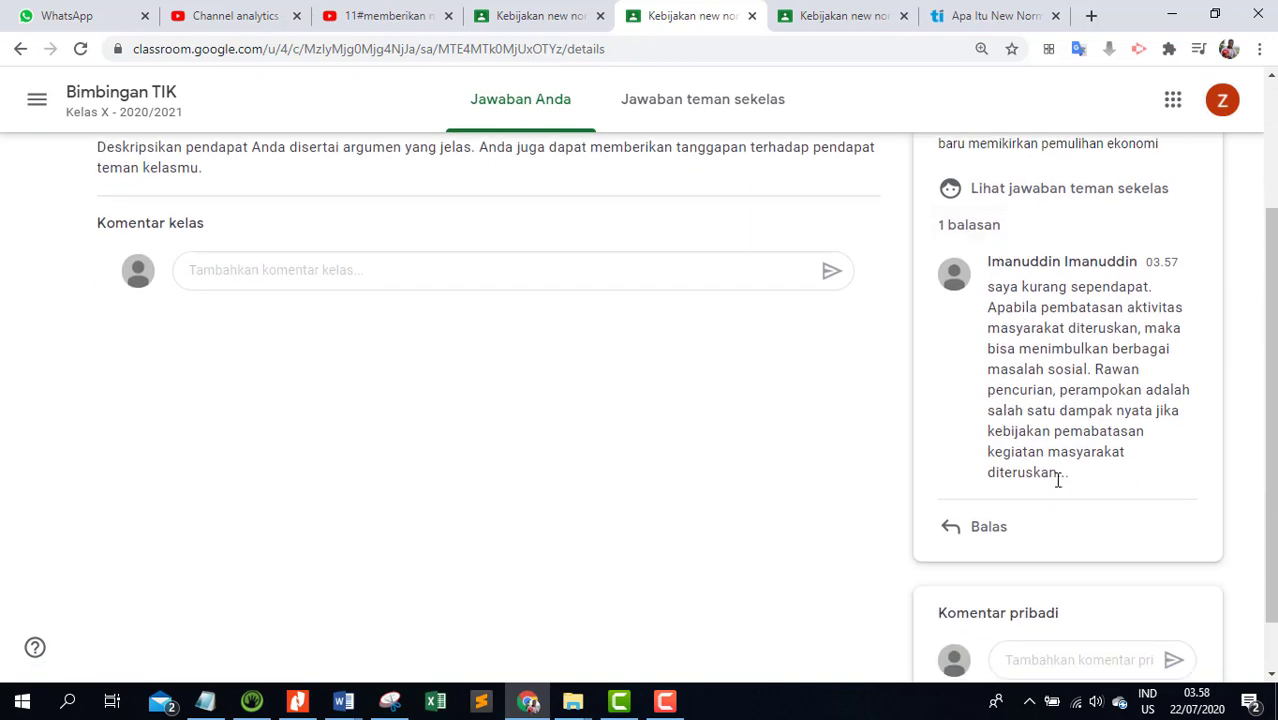